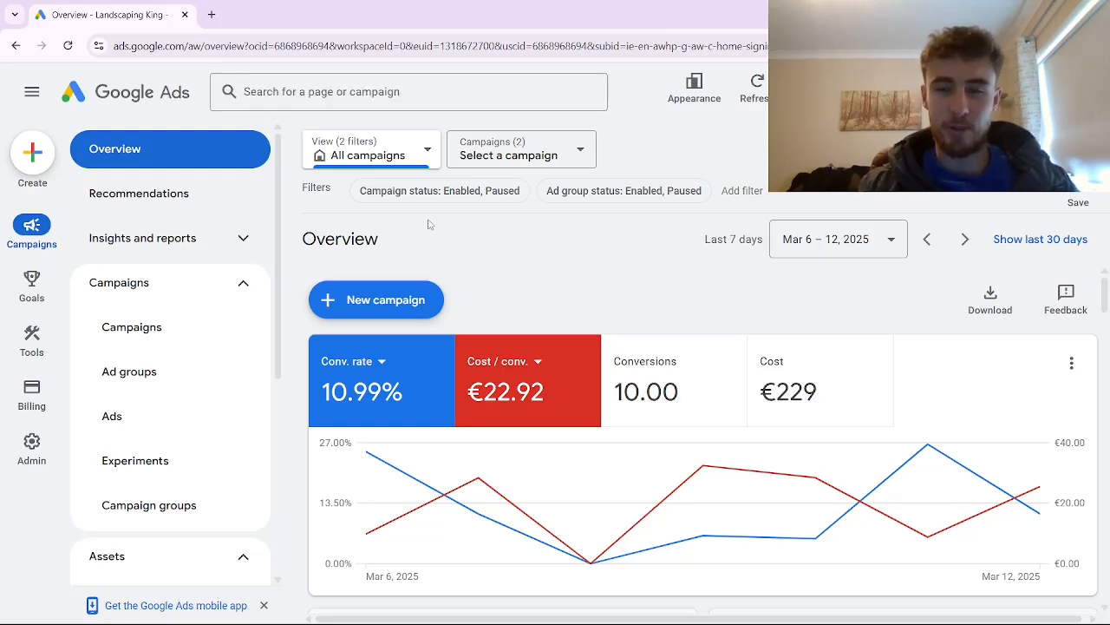
Open Keyword Planner and start discovering new keywords
{"action": "mouse_move", "coordinate": [26, 299]}
{"action": "mouse_move", "coordinate": [35, 345]}
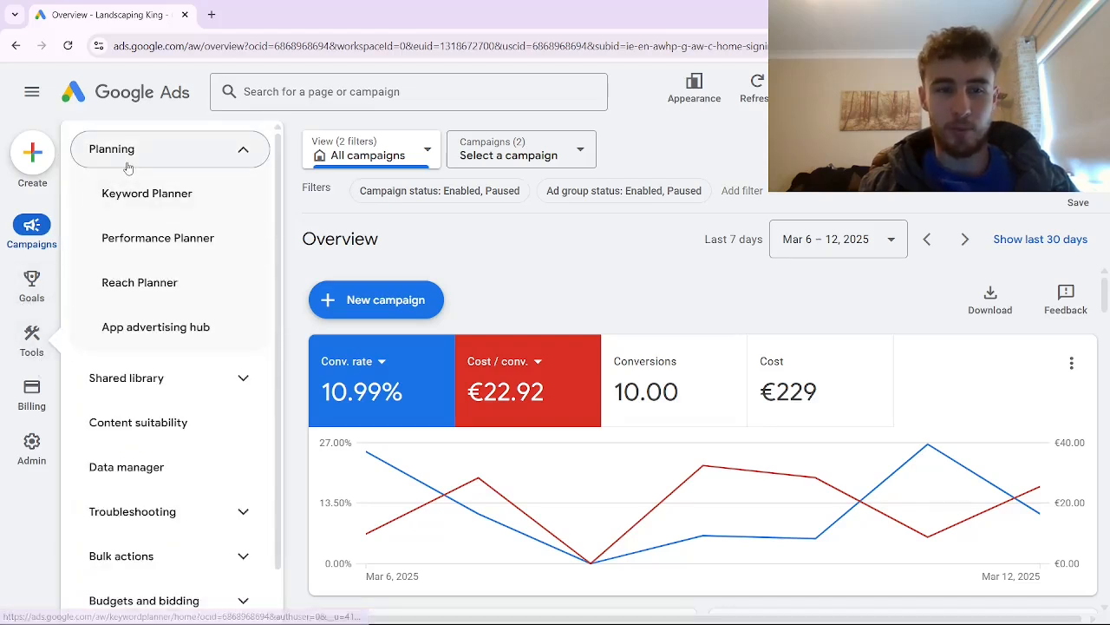
{"action": "left_click", "coordinate": [134, 194]}
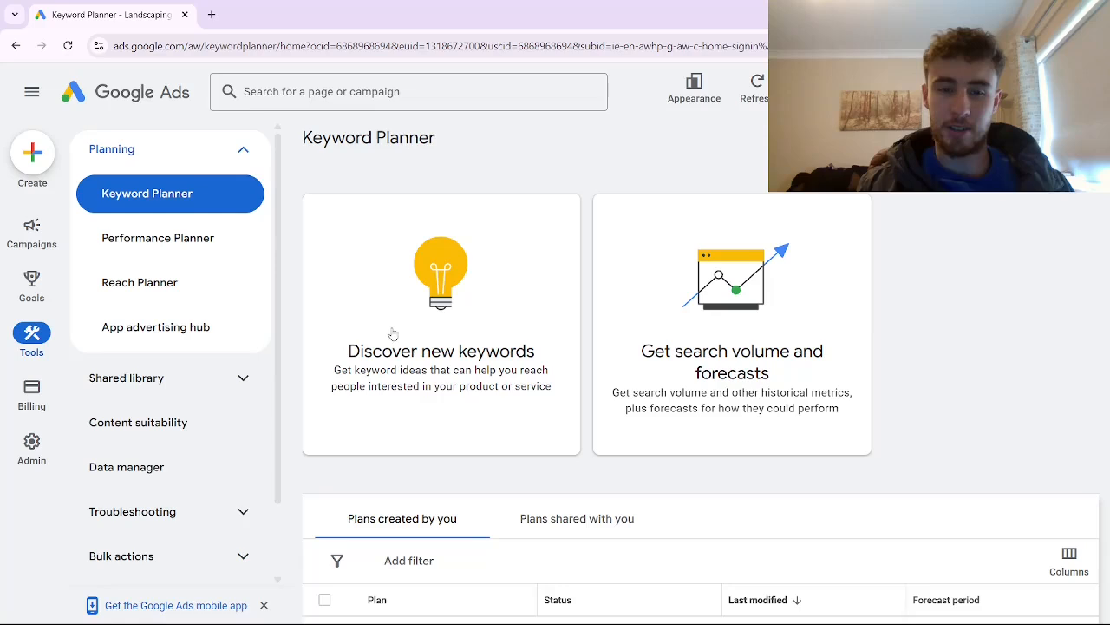
{"action": "left_click", "coordinate": [385, 276]}
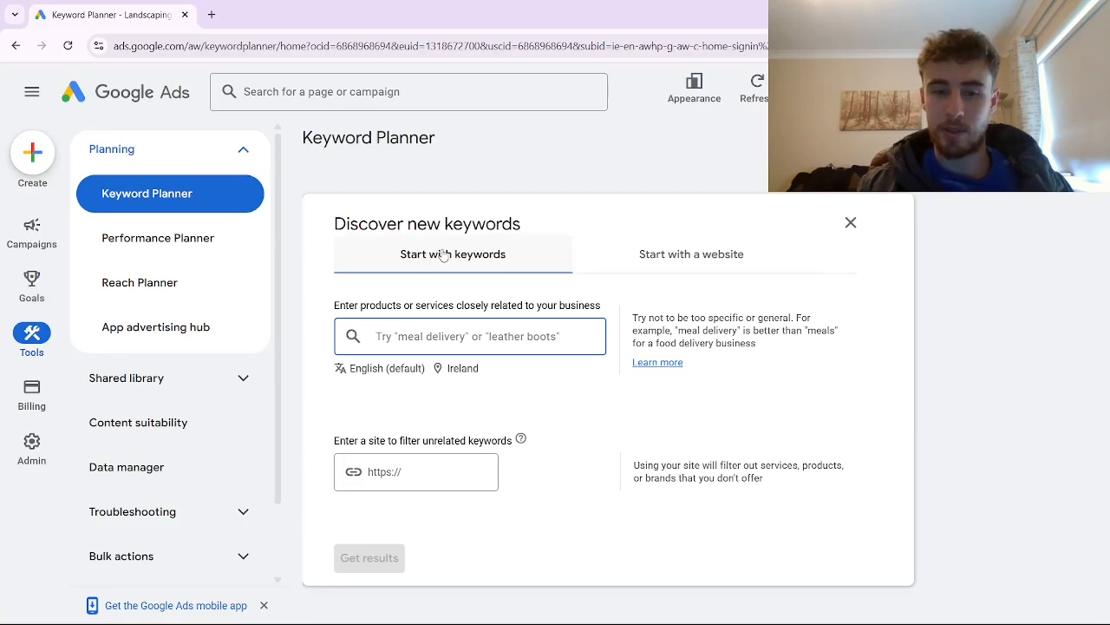
Replace Ireland with County Dublin, Ireland as the target location for the keyword search
{"action": "left_click", "coordinate": [462, 369]}
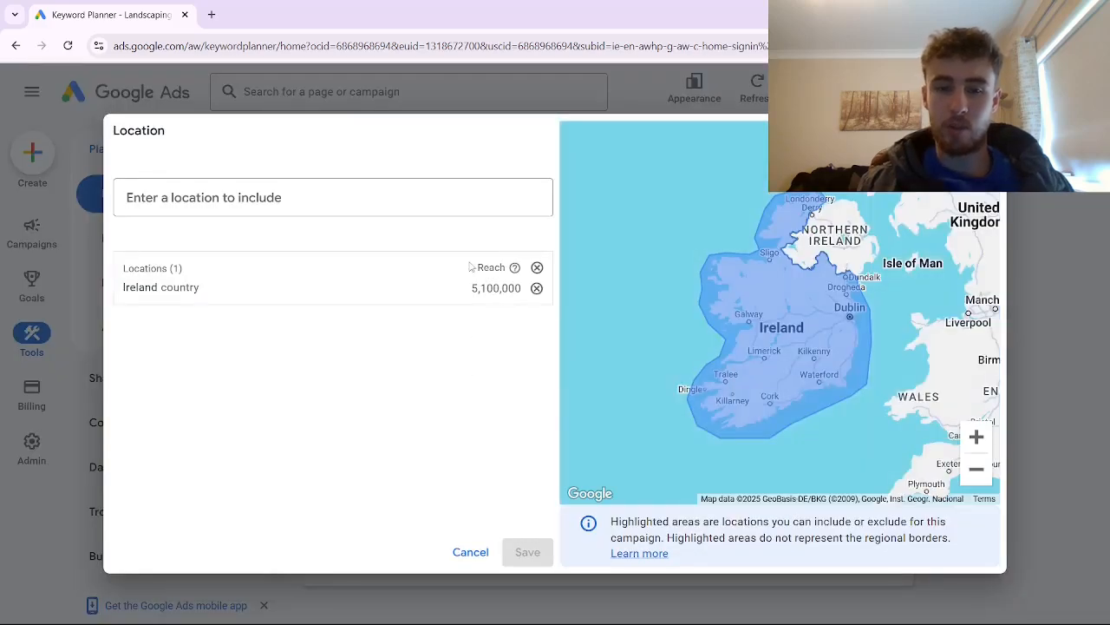
{"action": "left_click_drag", "start_coordinate": [672, 289], "coordinate": [641, 273]}
{"action": "left_click", "coordinate": [537, 289]}
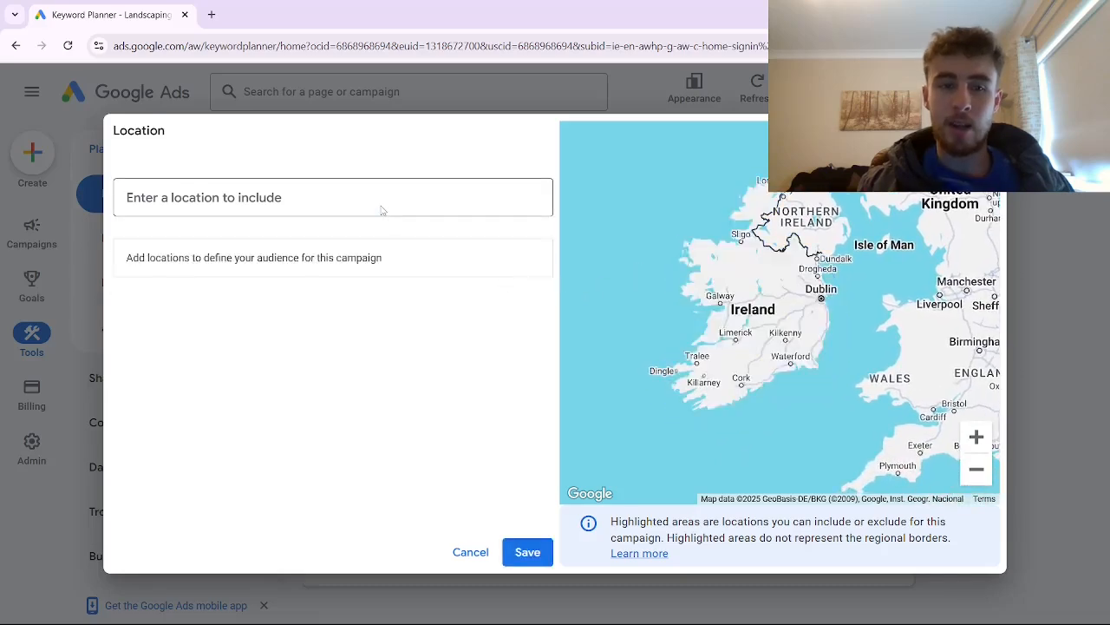
{"action": "left_click", "coordinate": [387, 195]}
{"action": "type", "text": "dublin"}
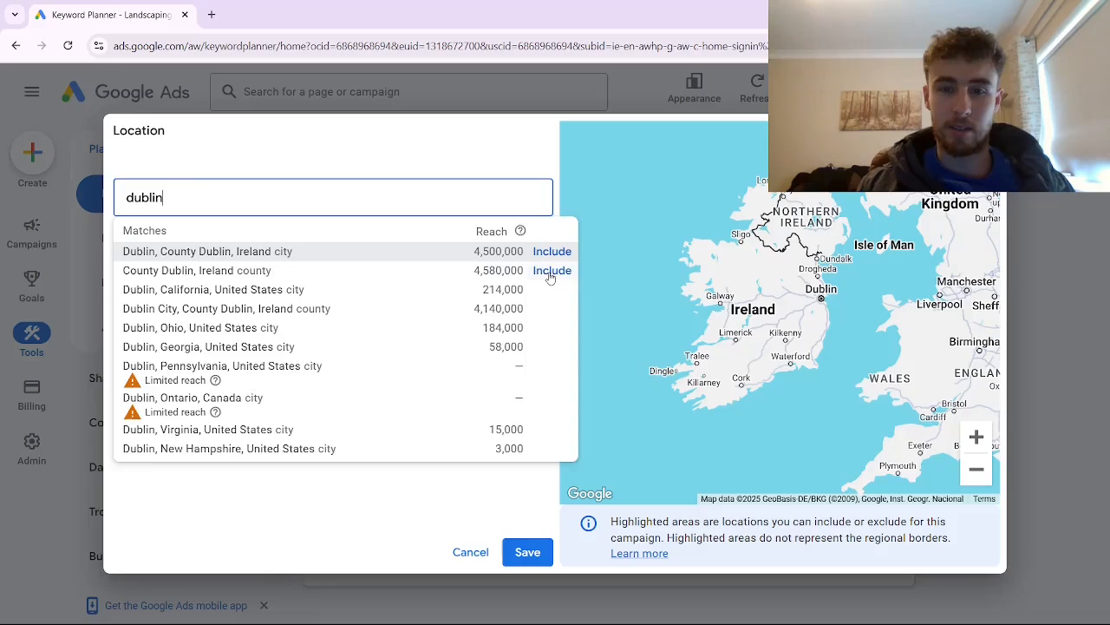
{"action": "left_click", "coordinate": [552, 269]}
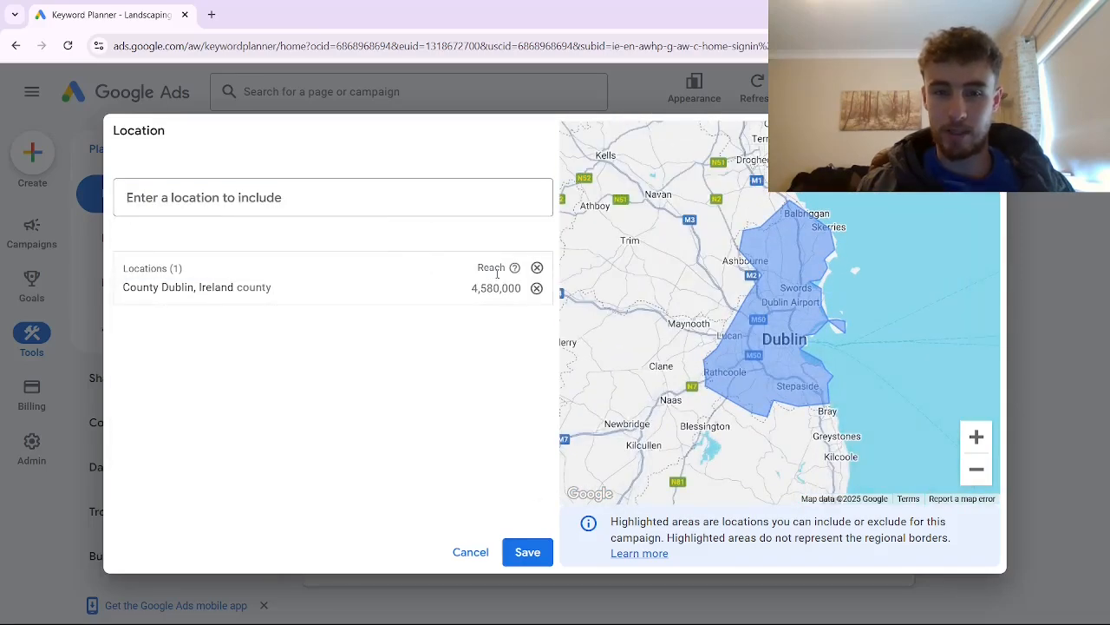
Remove County Dublin from the target locations and include the country Ireland instead
{"action": "left_click", "coordinate": [536, 288]}
{"action": "left_click", "coordinate": [426, 214]}
{"action": "type", "text": "ire"}
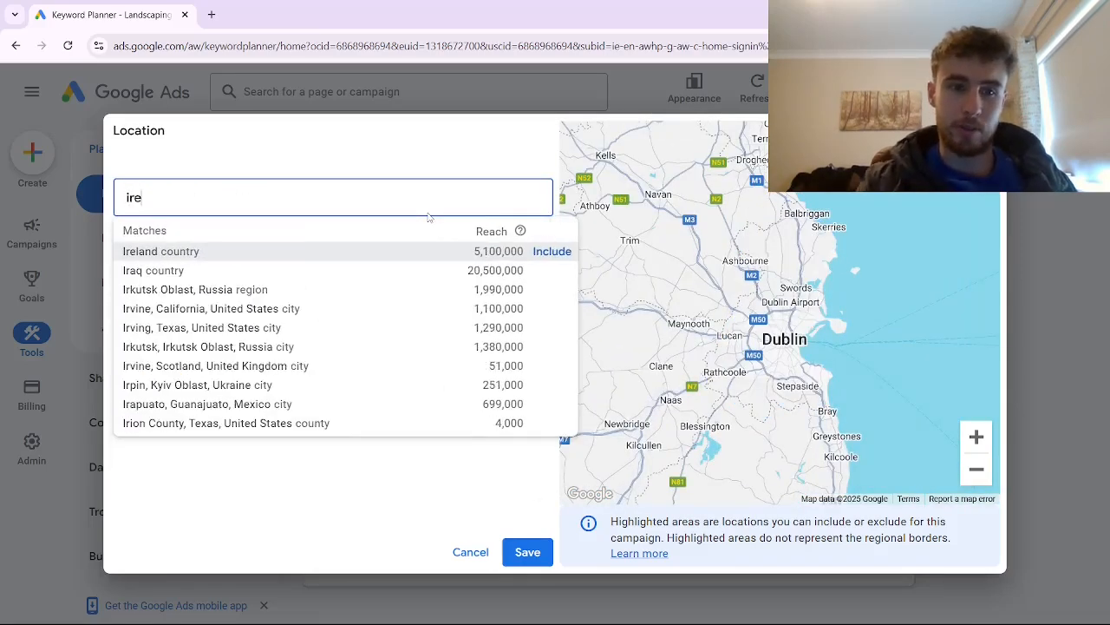
{"action": "left_click", "coordinate": [551, 251]}
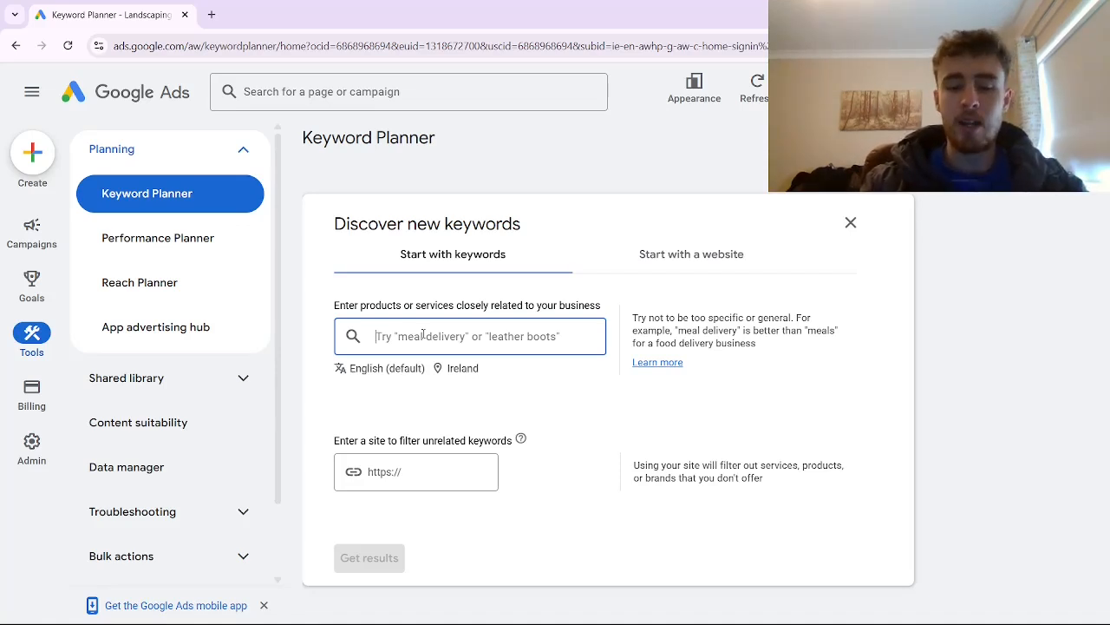
Get keyword ideas for "roofer near me", "roof repair near me" and "chimney repair near me"
{"action": "type", "text": "roofer n"}
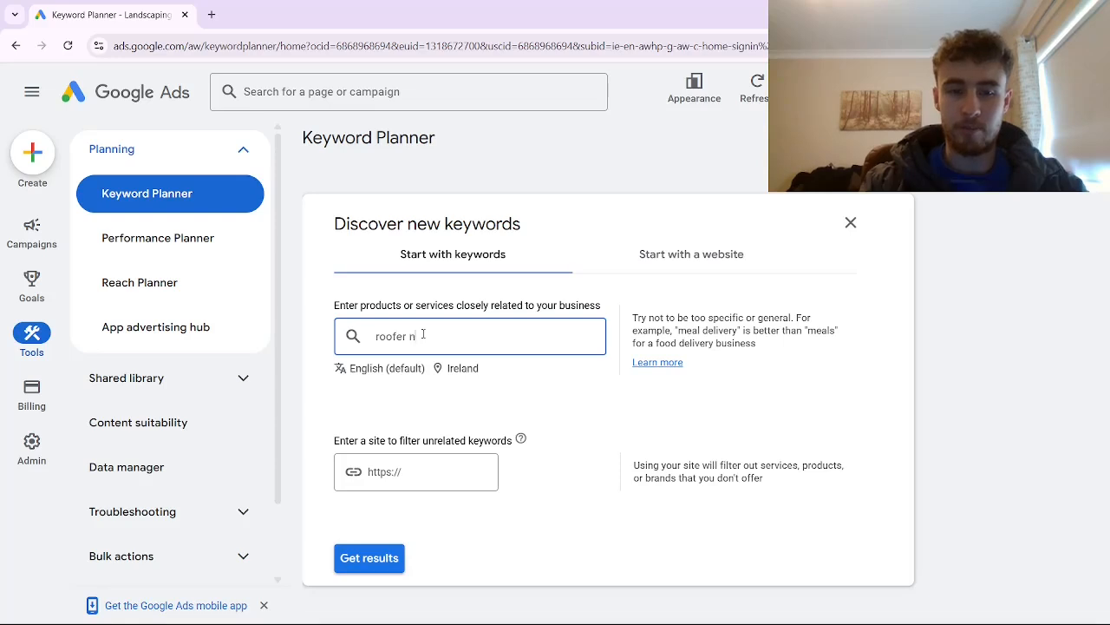
{"action": "type", "text": "ear me"}
{"action": "key", "text": "Return"}
{"action": "type", "text": "roof repair near me"}
{"action": "key", "text": "Return"}
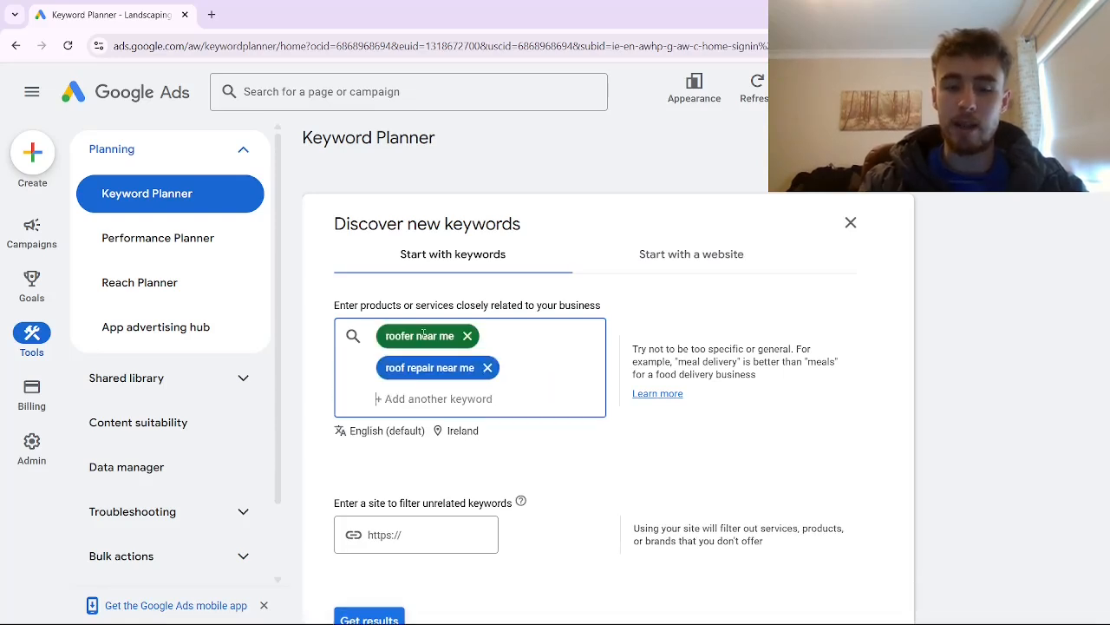
{"action": "type", "text": "chim"}
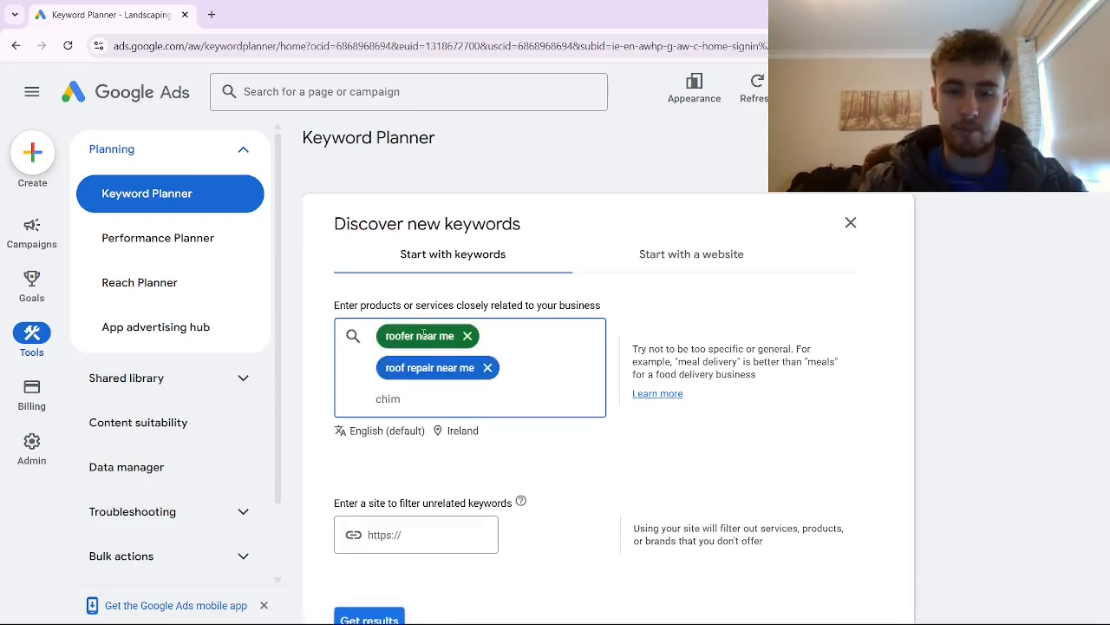
{"action": "type", "text": "ney repair near me"}
{"action": "key", "text": "Return"}
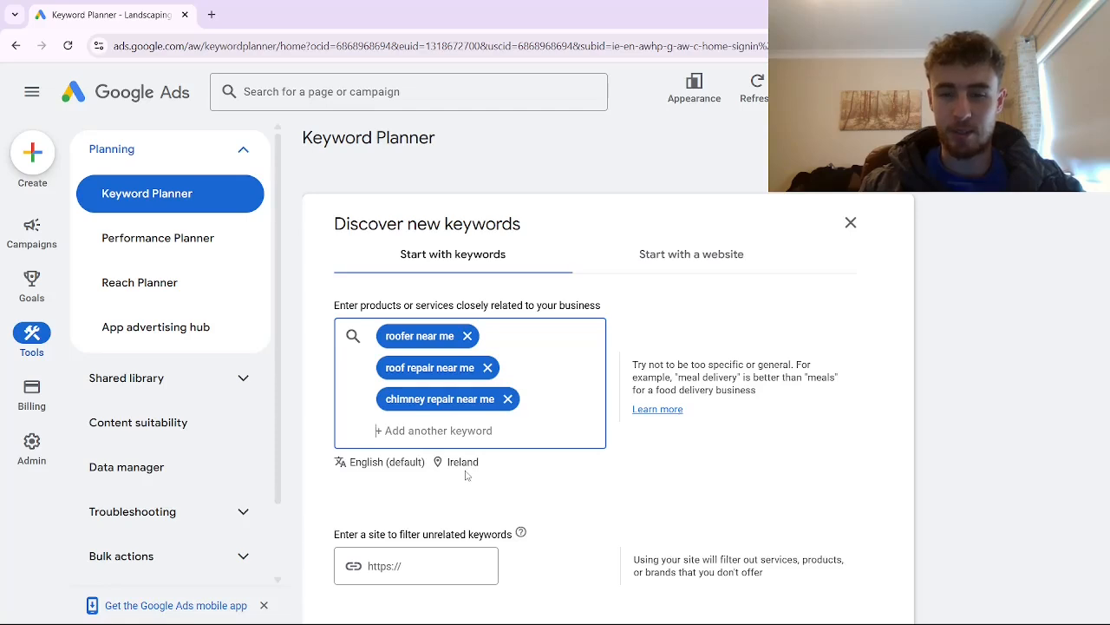
{"action": "scroll", "coordinate": [459, 477], "scroll_direction": "down", "scroll_amount": 1}
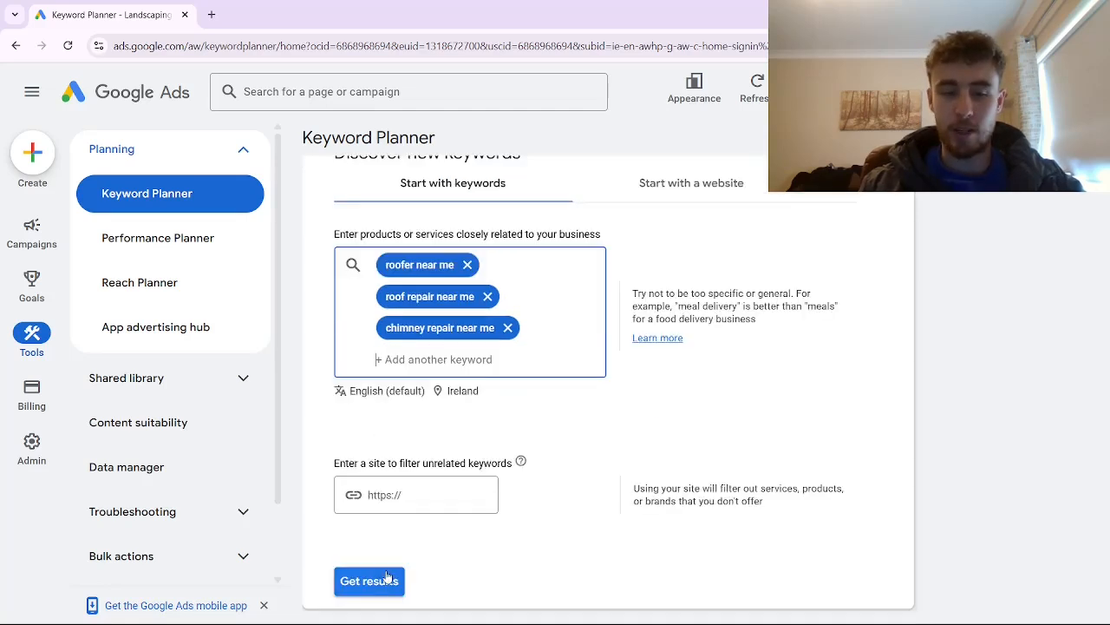
{"action": "left_click", "coordinate": [377, 579]}
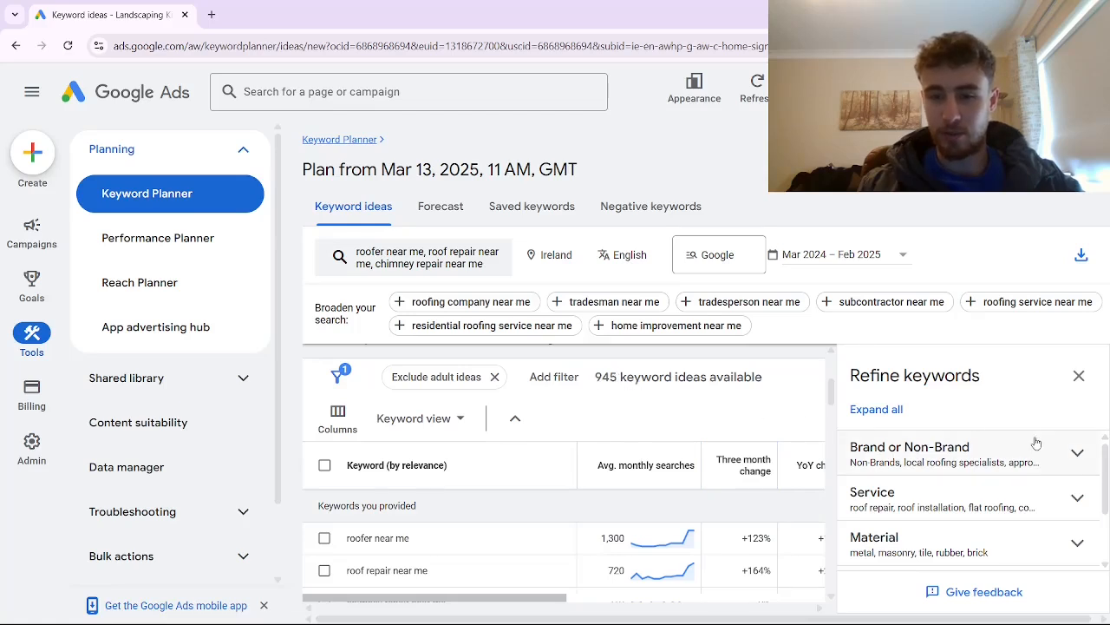
Expand all keyword refinement categories and exclude the other brands bbb and velux
{"action": "left_click", "coordinate": [877, 409]}
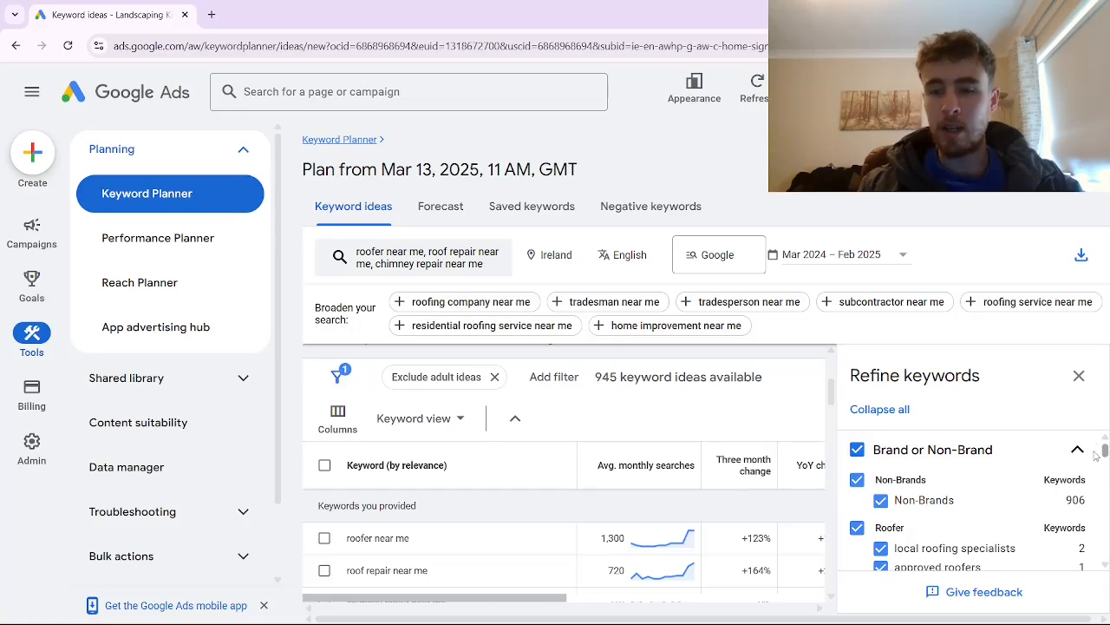
{"action": "scroll", "coordinate": [1094, 460], "scroll_direction": "down", "scroll_amount": 1}
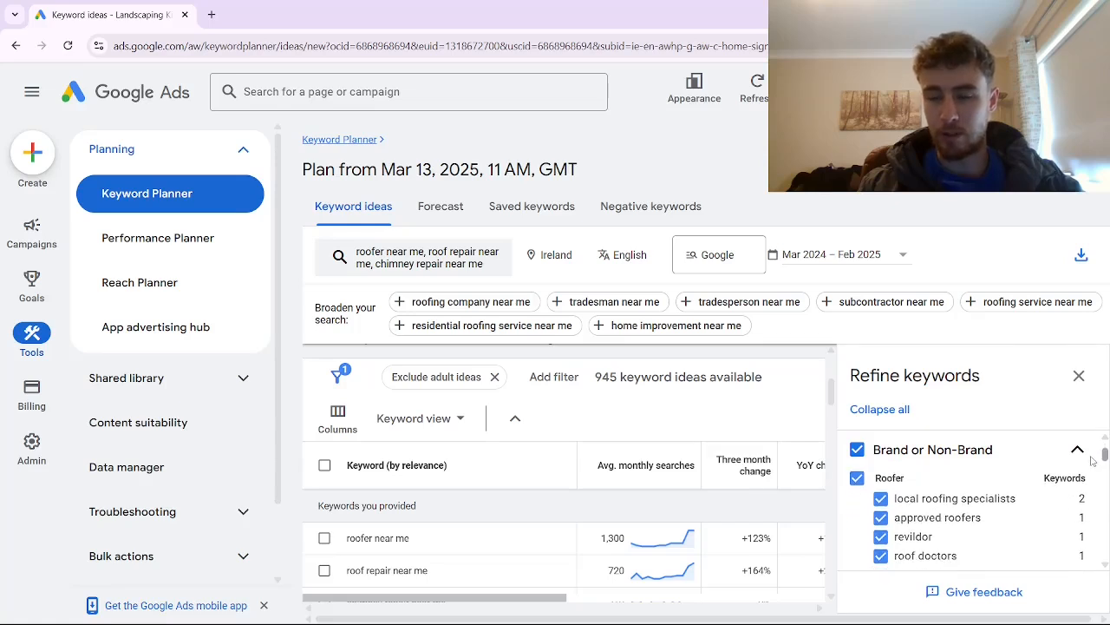
{"action": "scroll", "coordinate": [1093, 466], "scroll_direction": "down", "scroll_amount": 1}
{"action": "scroll", "coordinate": [883, 521], "scroll_direction": "down", "scroll_amount": 2}
{"action": "left_click", "coordinate": [880, 507]}
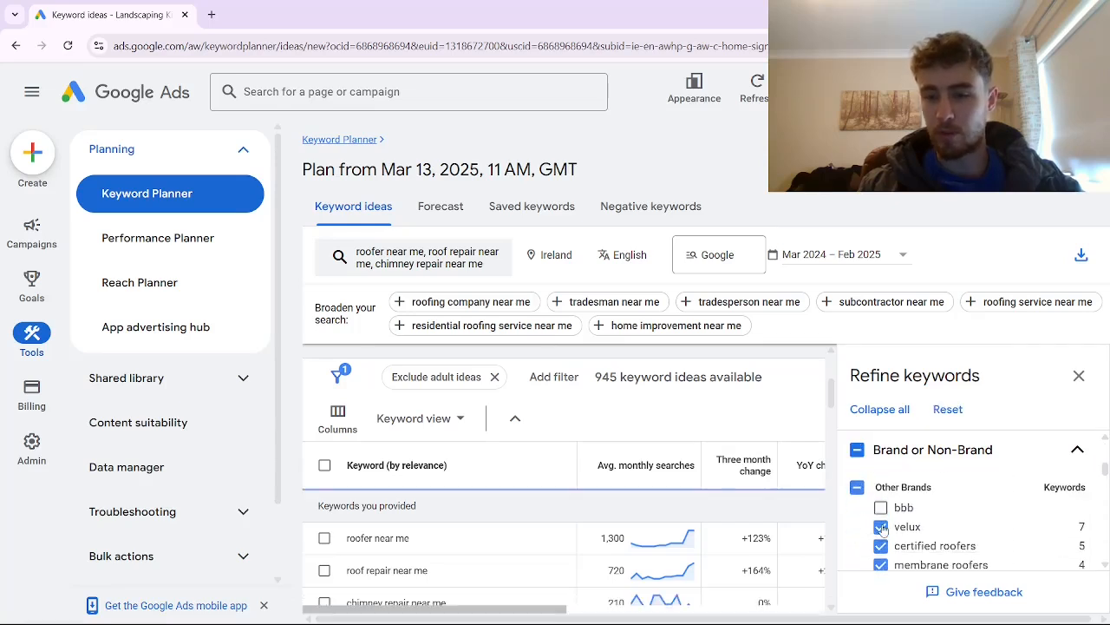
{"action": "left_click", "coordinate": [881, 527]}
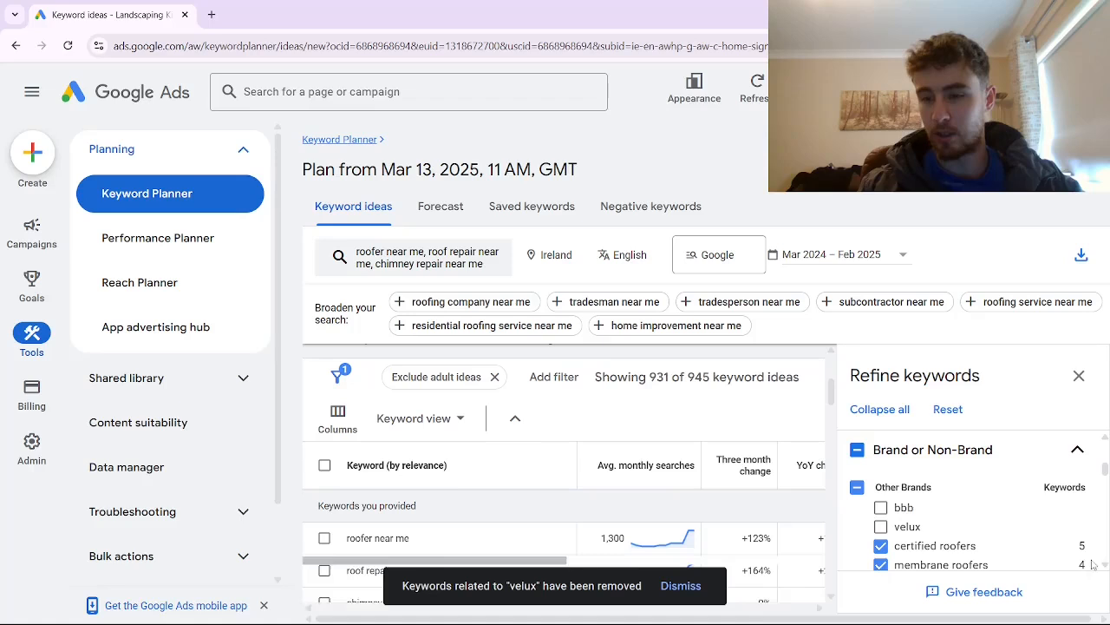
Exclude the roofer brands zion roof & restorations and universal roofing & chimney from the keyword ideas
{"action": "scroll", "coordinate": [918, 491], "scroll_direction": "up", "scroll_amount": 1}
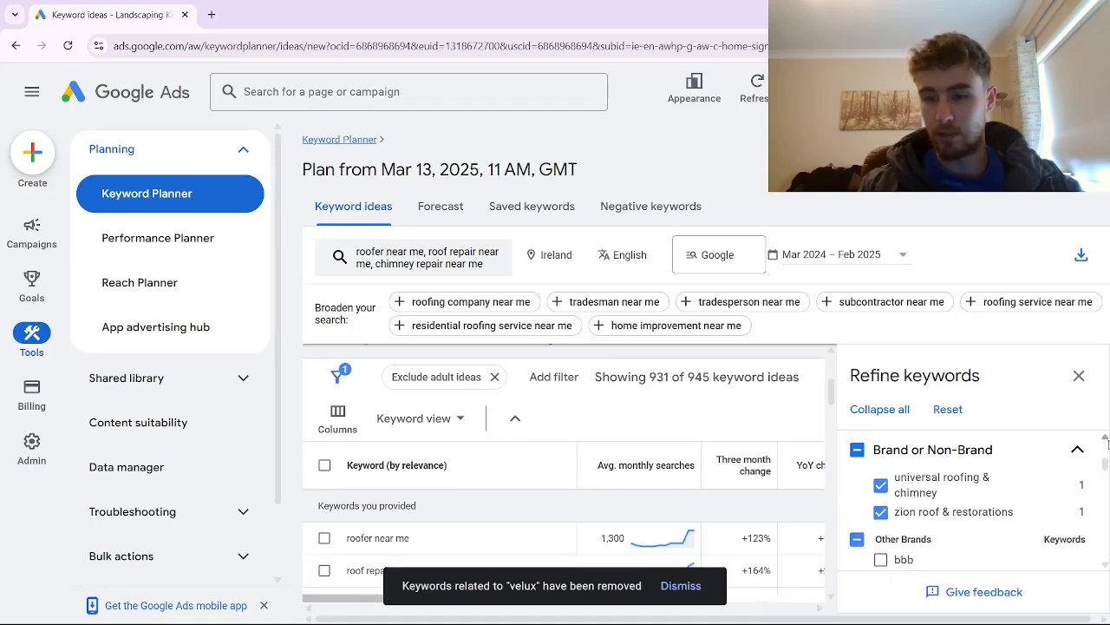
{"action": "left_click", "coordinate": [881, 517]}
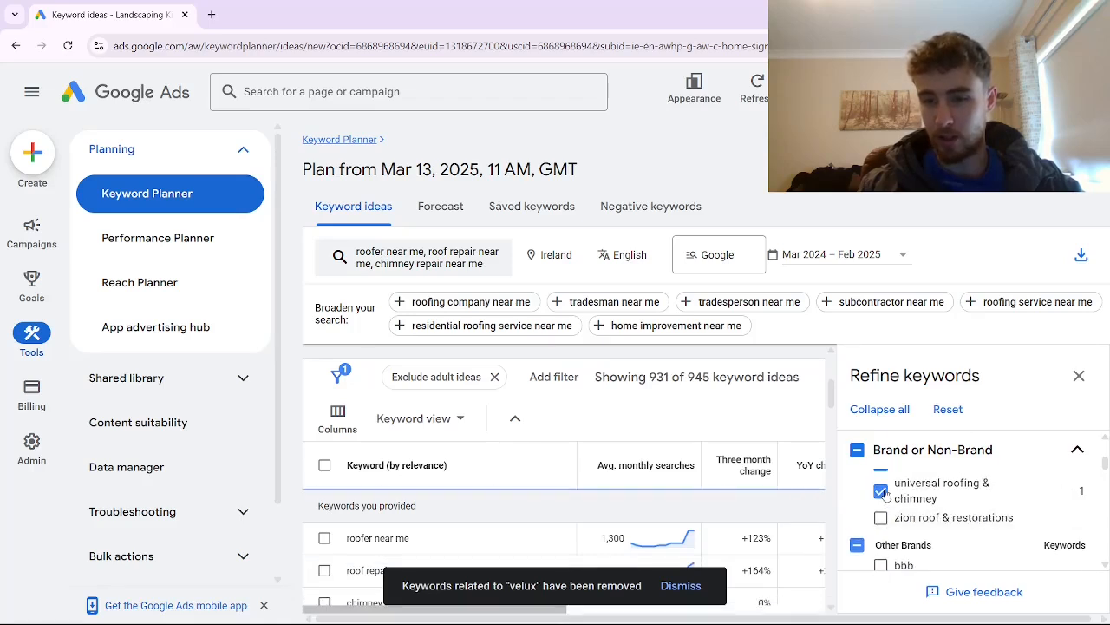
{"action": "left_click", "coordinate": [882, 491]}
{"action": "left_click", "coordinate": [1106, 438]}
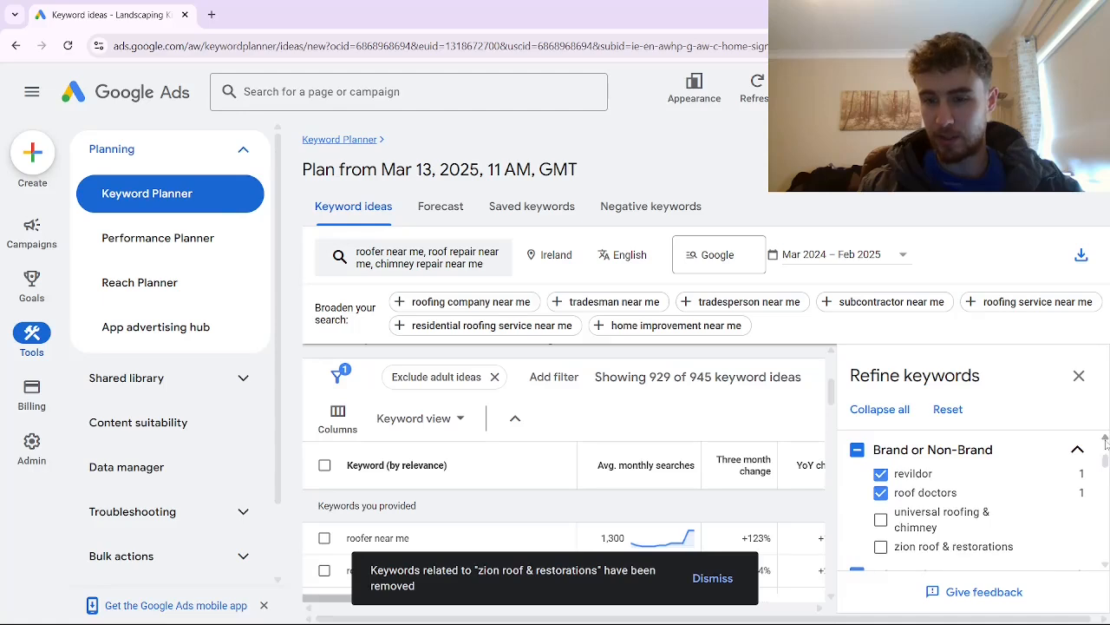
Exclude the services roof installation, flat roofing, commercial, rubber roofing and industrial from the keyword ideas
{"action": "scroll", "coordinate": [954, 507], "scroll_direction": "down", "scroll_amount": 3}
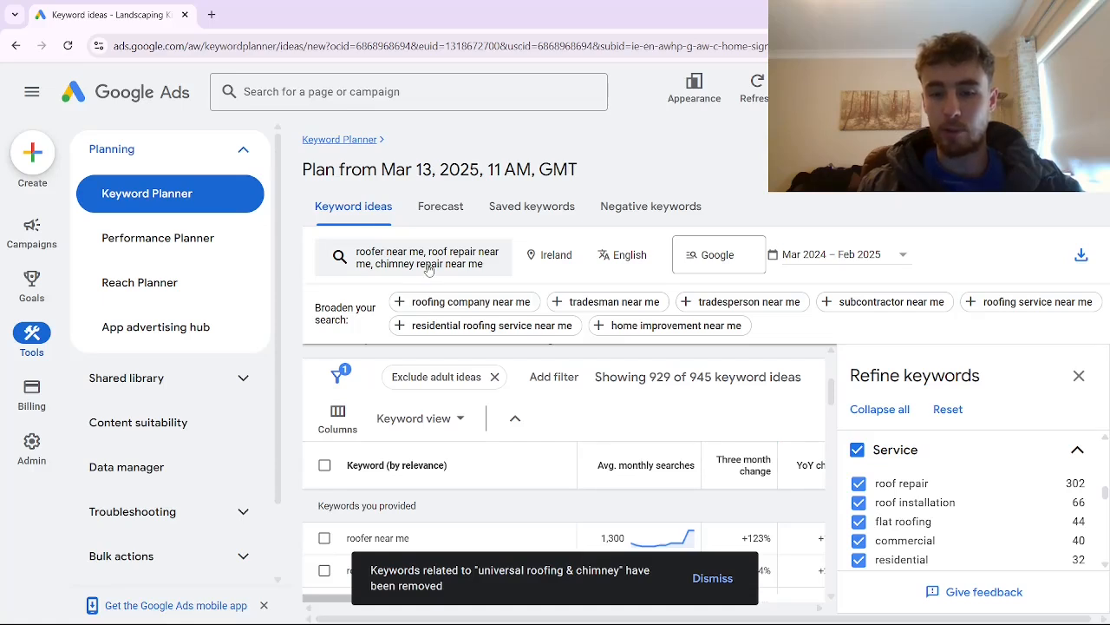
{"action": "left_click", "coordinate": [858, 503]}
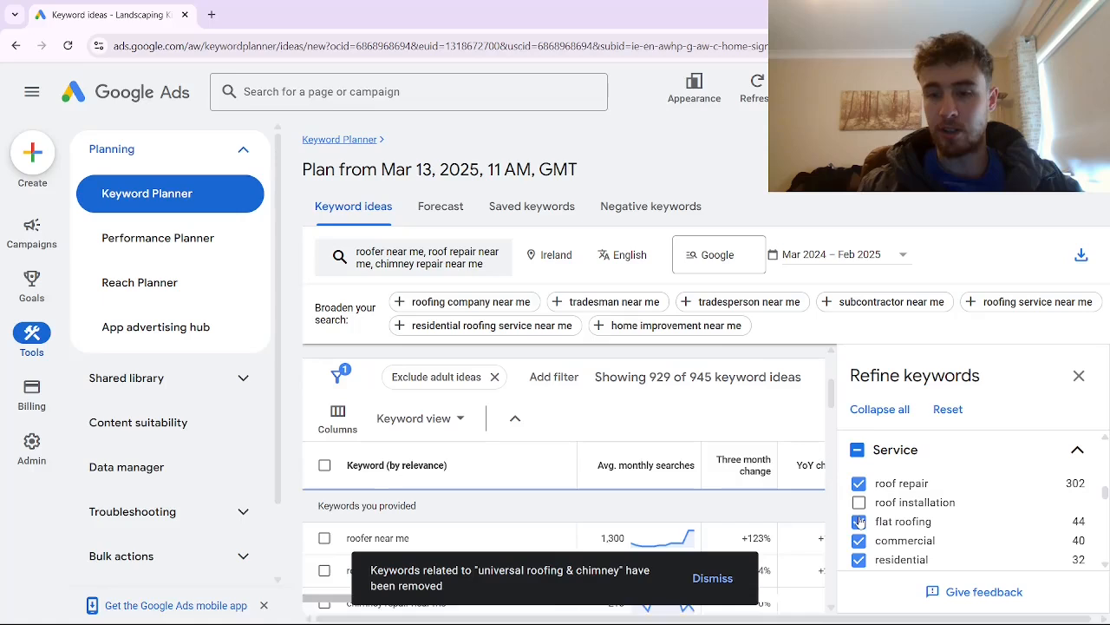
{"action": "left_click", "coordinate": [859, 521]}
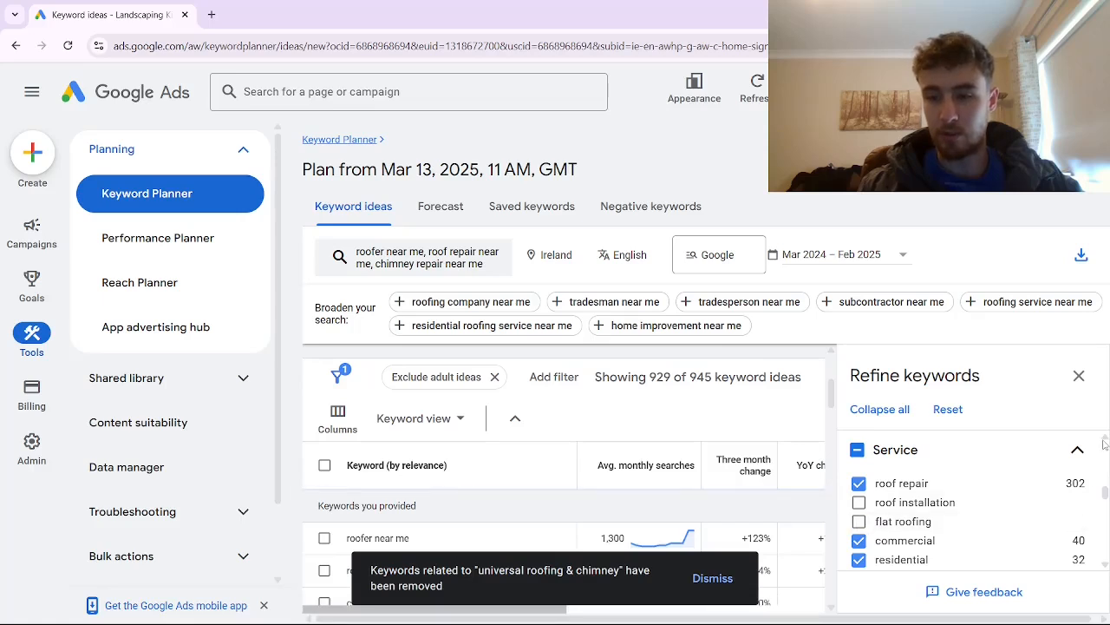
{"action": "scroll", "coordinate": [911, 513], "scroll_direction": "down", "scroll_amount": 1}
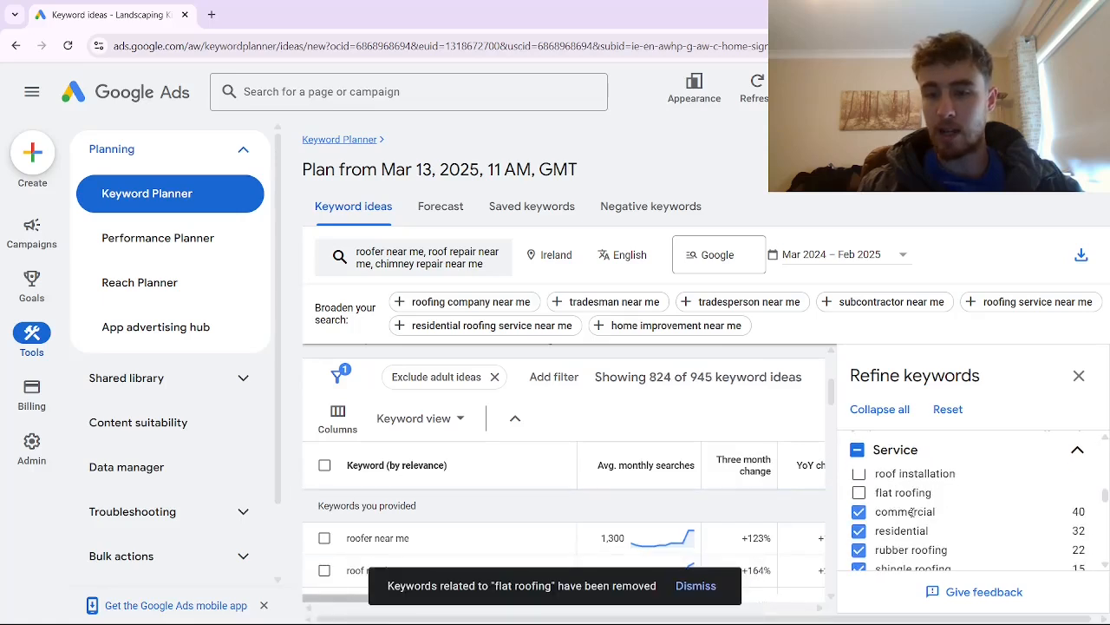
{"action": "left_click", "coordinate": [858, 512]}
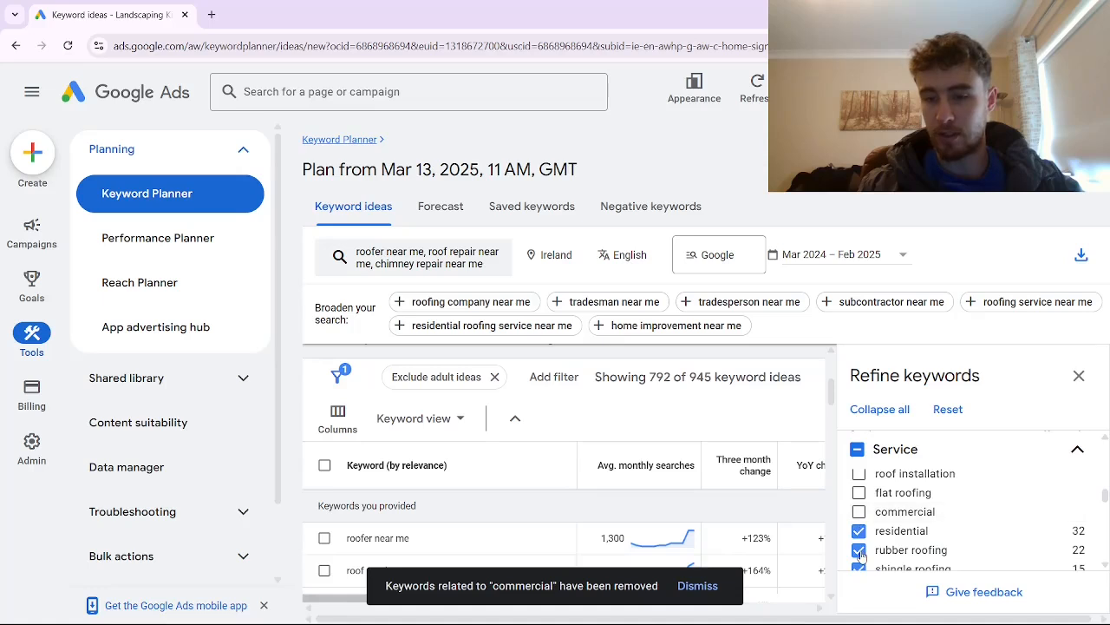
{"action": "left_click", "coordinate": [858, 549]}
{"action": "scroll", "coordinate": [867, 543], "scroll_direction": "down", "scroll_amount": 2}
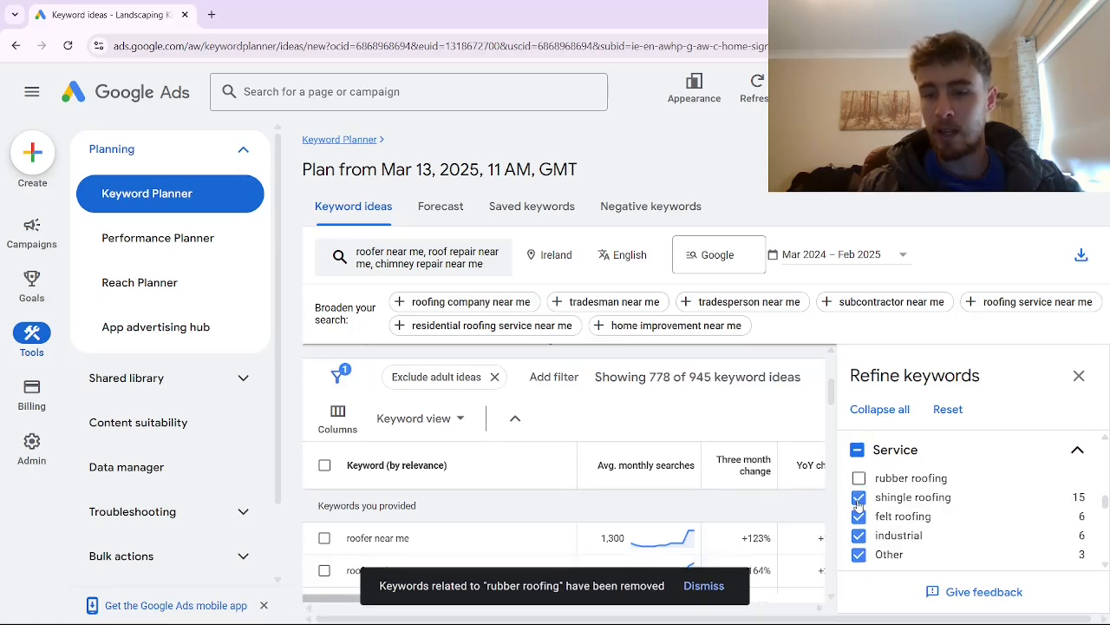
{"action": "left_click", "coordinate": [858, 535]}
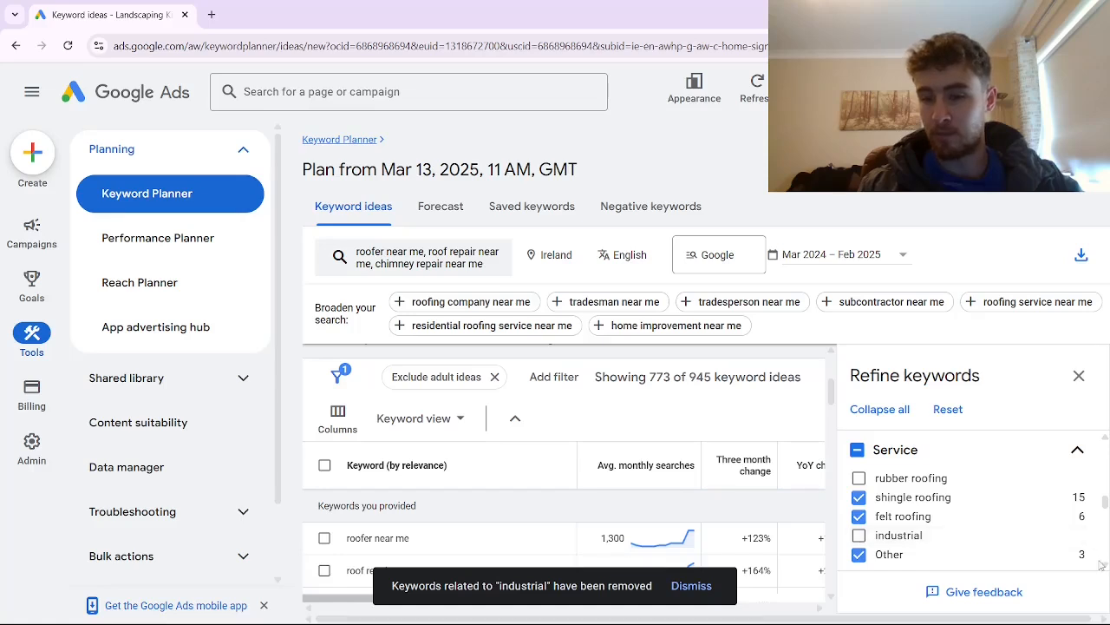
Exclude the materials metal and rubber from the keyword ideas, and check the remaining refinement categories
{"action": "scroll", "coordinate": [1100, 563], "scroll_direction": "down", "scroll_amount": 3}
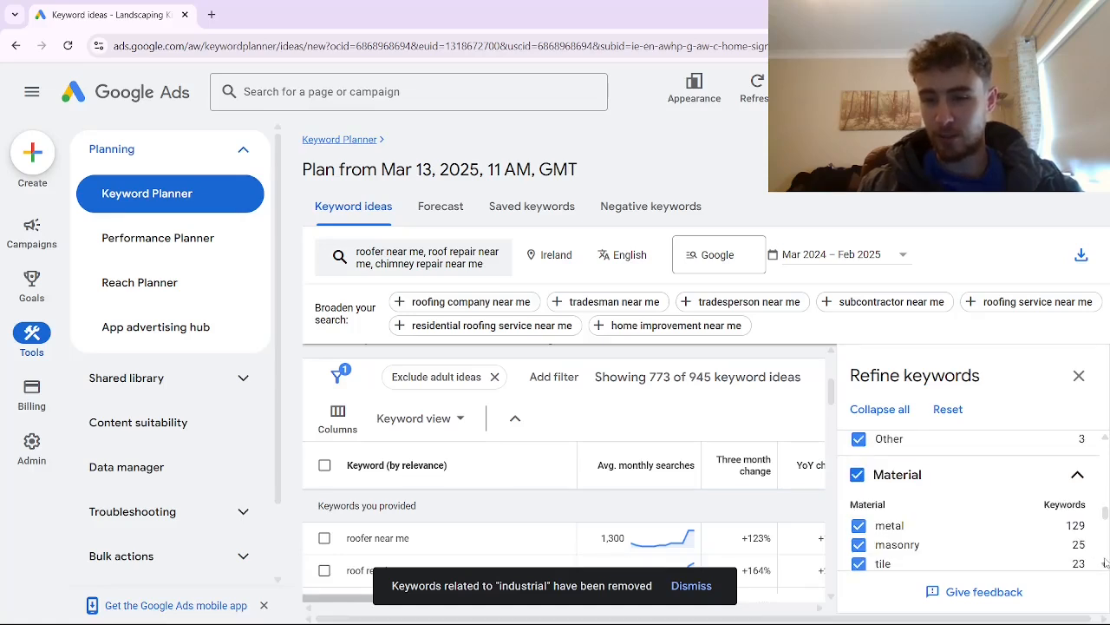
{"action": "scroll", "coordinate": [1106, 562], "scroll_direction": "down", "scroll_amount": 1}
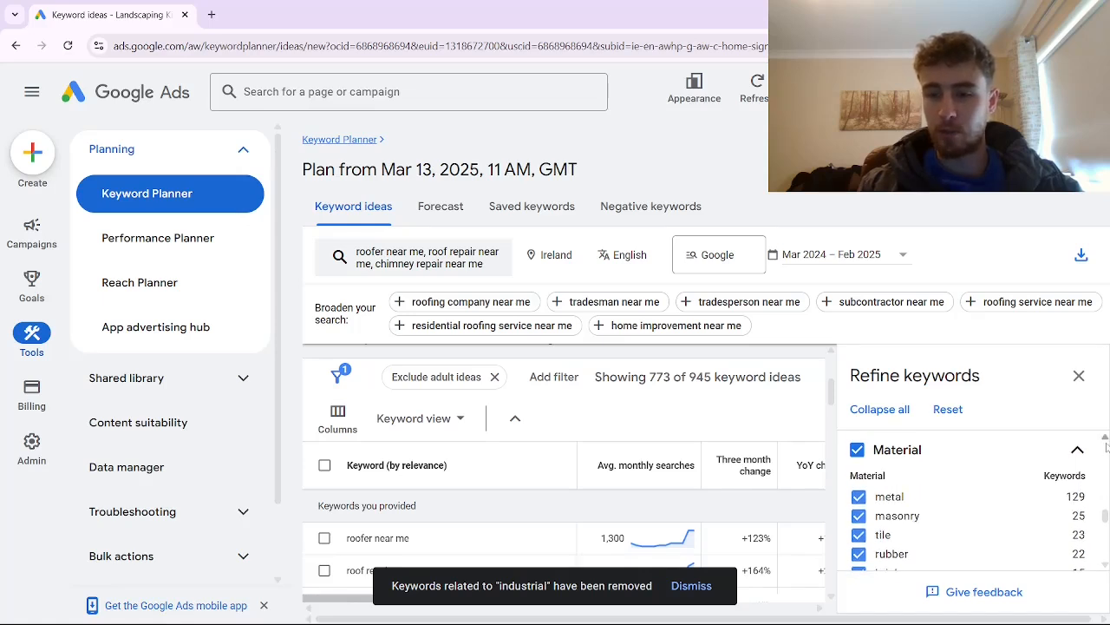
{"action": "left_click", "coordinate": [859, 498]}
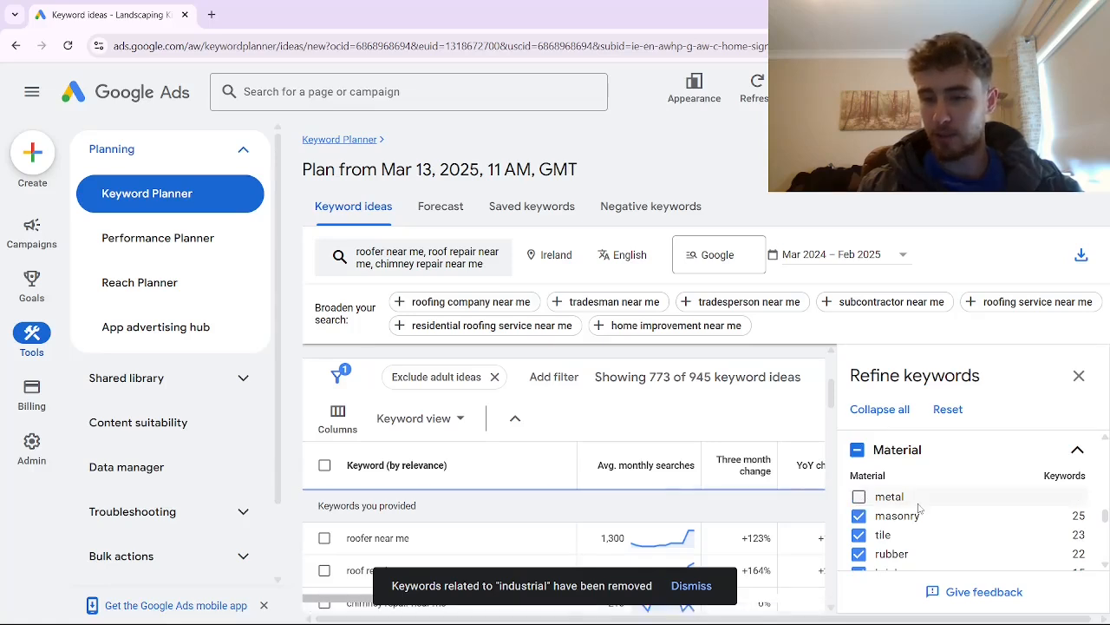
{"action": "scroll", "coordinate": [954, 520], "scroll_direction": "down", "scroll_amount": 1}
{"action": "left_click", "coordinate": [858, 529]}
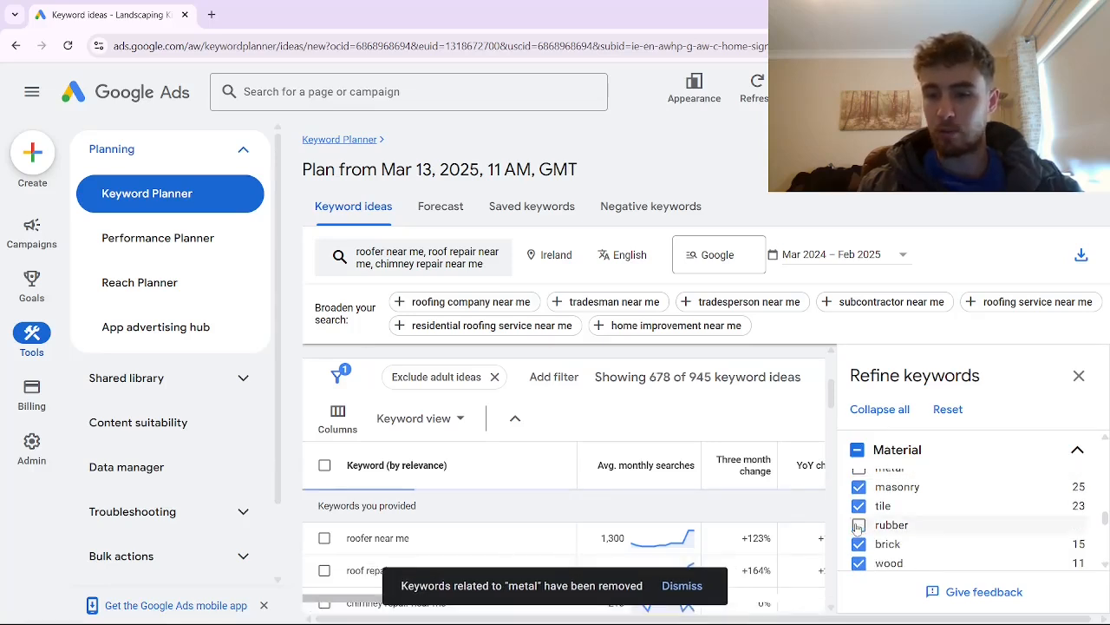
{"action": "scroll", "coordinate": [955, 521], "scroll_direction": "down", "scroll_amount": 1}
{"action": "scroll", "coordinate": [1105, 564], "scroll_direction": "down", "scroll_amount": 3}
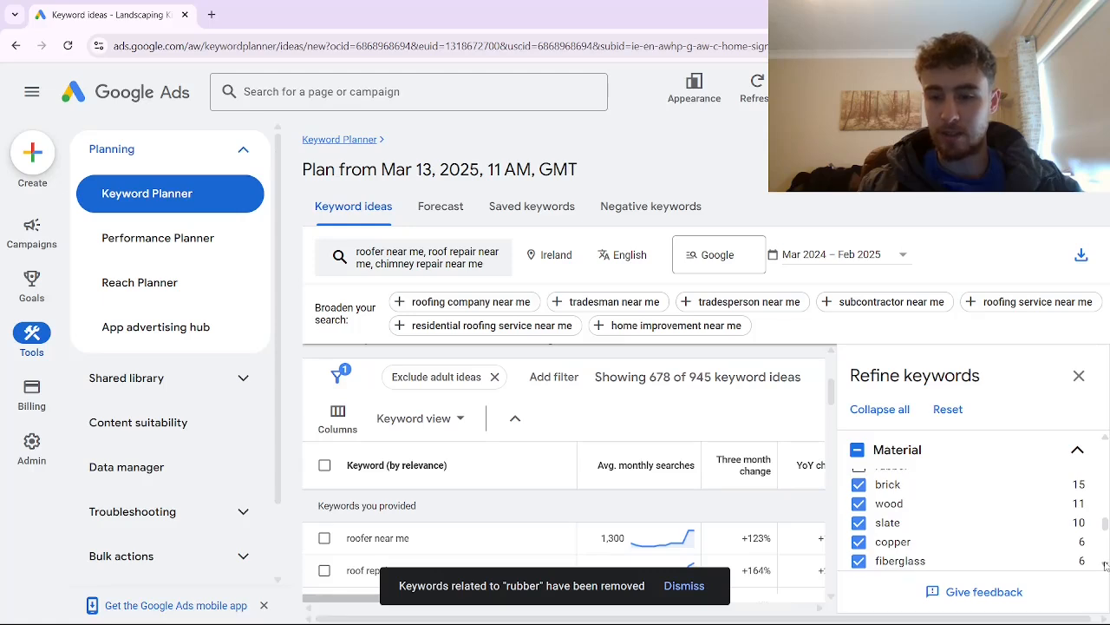
{"action": "scroll", "coordinate": [1105, 564], "scroll_direction": "down", "scroll_amount": 5}
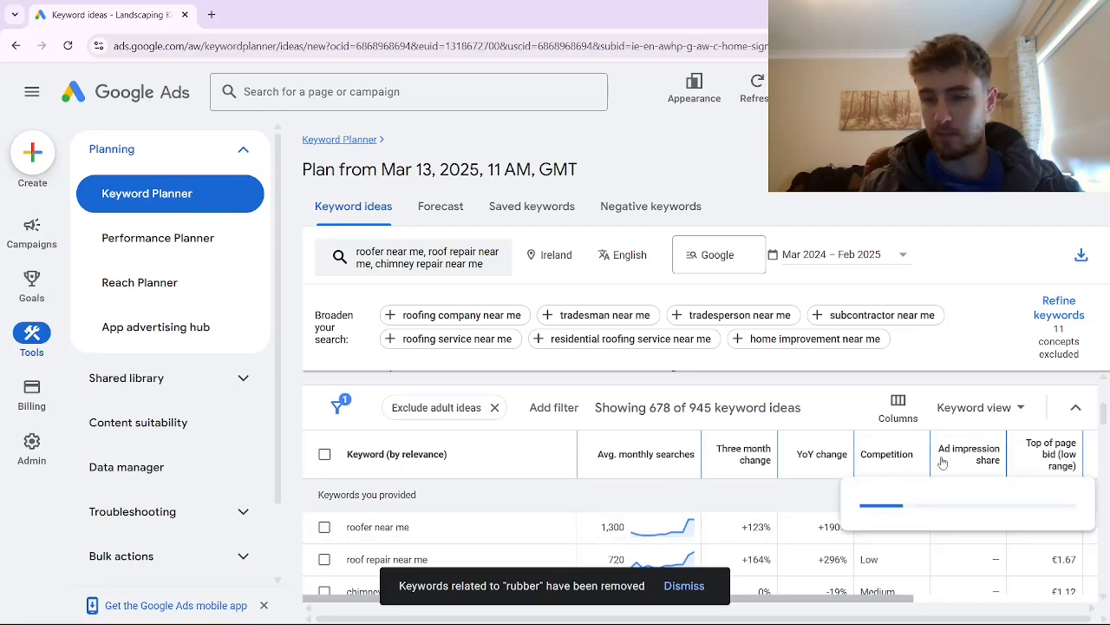
Review the refined keyword ideas and their average monthly searches, from the provided keywords down to the low-volume ideas
{"action": "scroll", "coordinate": [1104, 424], "scroll_direction": "down", "scroll_amount": 3}
{"action": "scroll", "coordinate": [1103, 423], "scroll_direction": "down", "scroll_amount": 3}
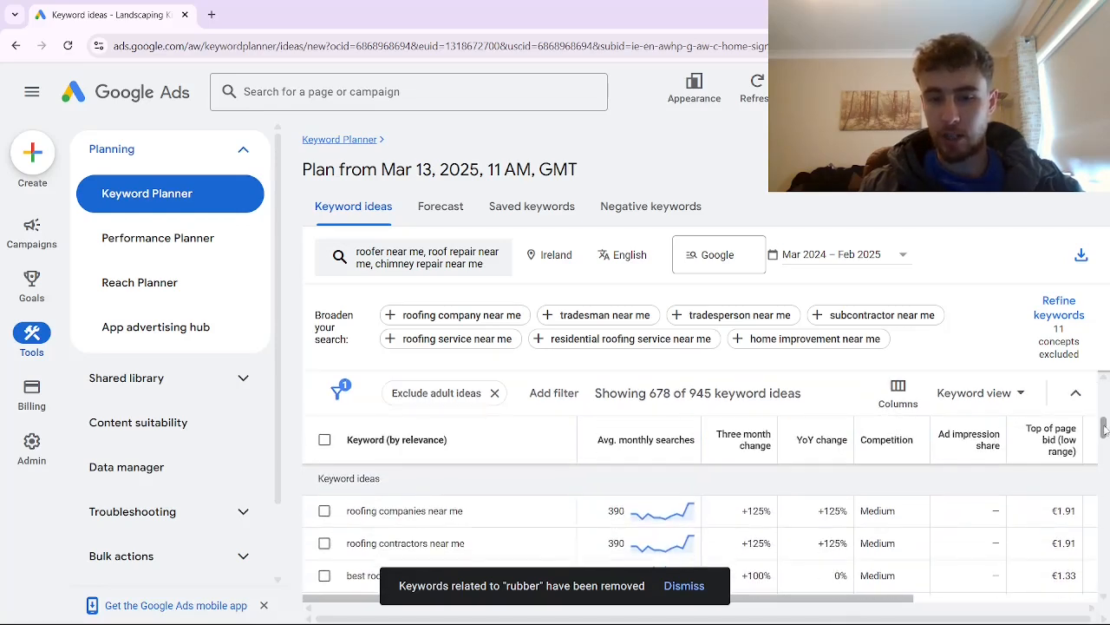
{"action": "left_click_drag", "start_coordinate": [1108, 434], "coordinate": [650, 448]}
{"action": "mouse_move", "coordinate": [646, 446]}
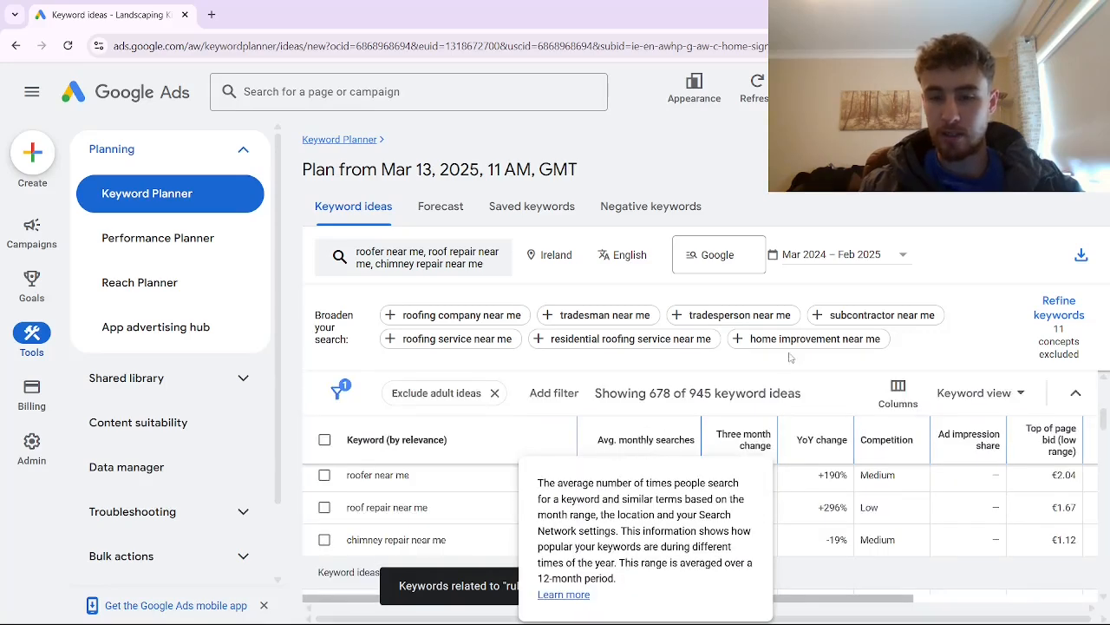
{"action": "scroll", "coordinate": [1104, 422], "scroll_direction": "down", "scroll_amount": 1}
{"action": "scroll", "coordinate": [1104, 423], "scroll_direction": "down", "scroll_amount": 1}
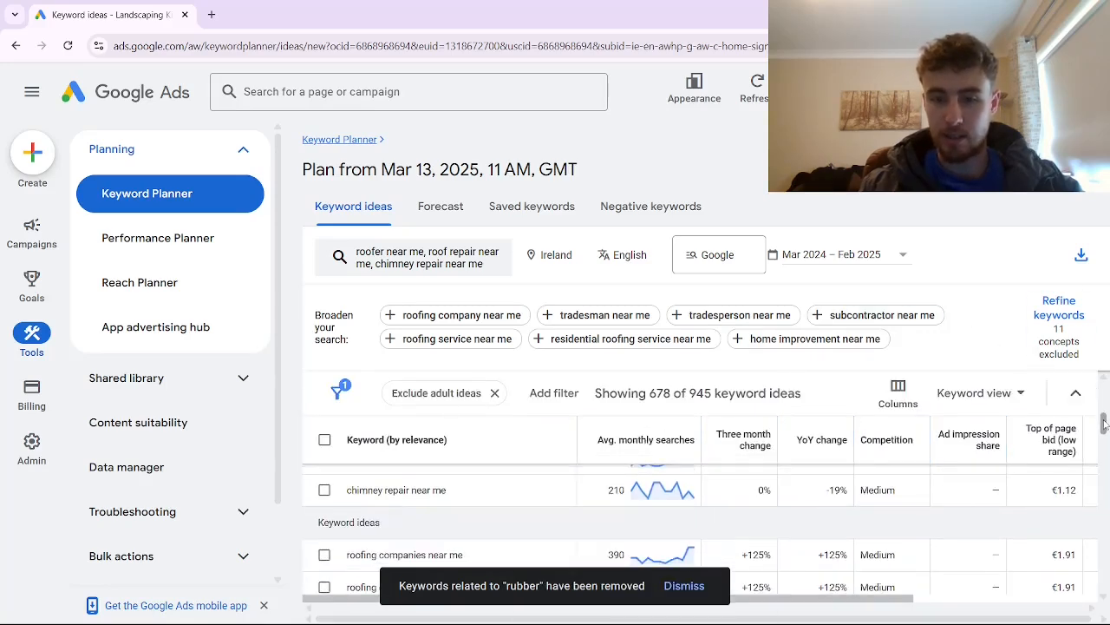
{"action": "scroll", "coordinate": [1104, 422], "scroll_direction": "down", "scroll_amount": 1}
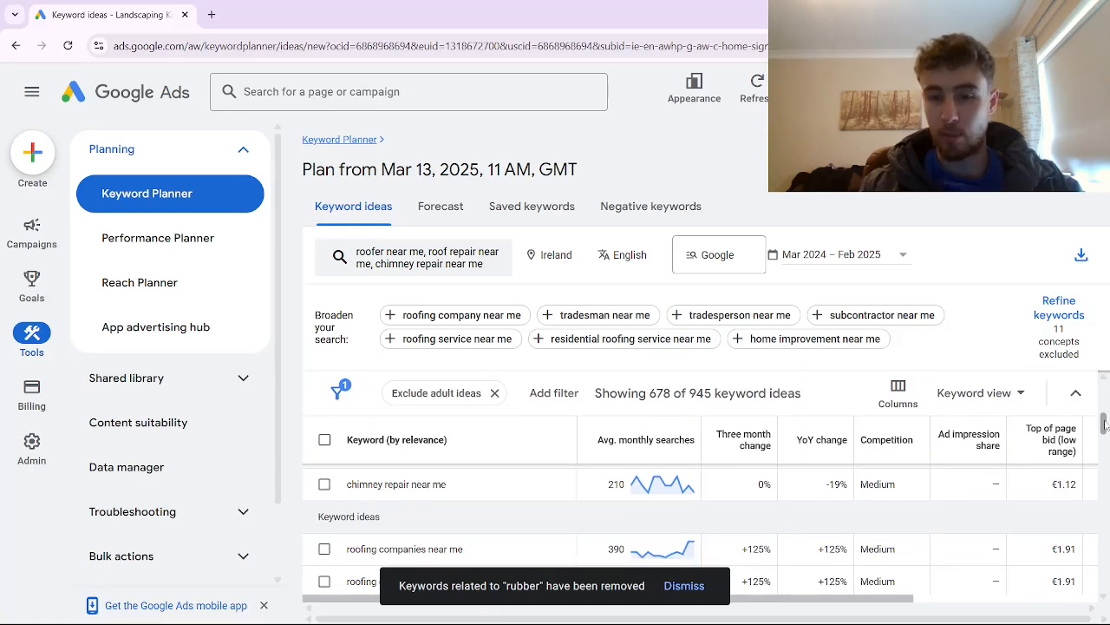
{"action": "left_click_drag", "start_coordinate": [1104, 422], "coordinate": [1105, 466]}
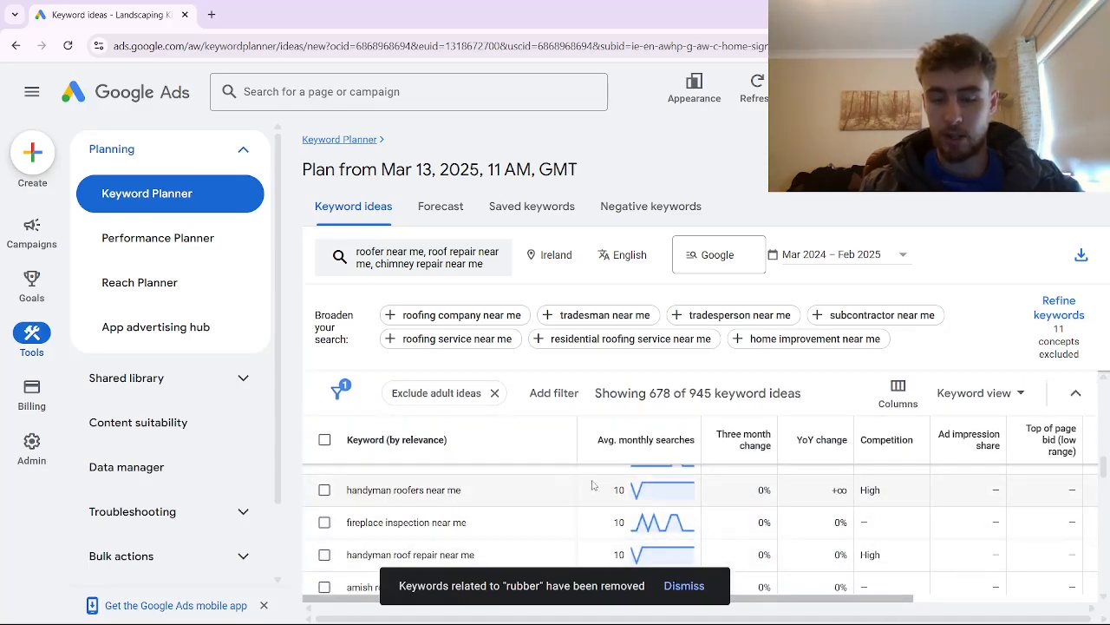
{"action": "scroll", "coordinate": [620, 520], "scroll_direction": "down", "scroll_amount": 3}
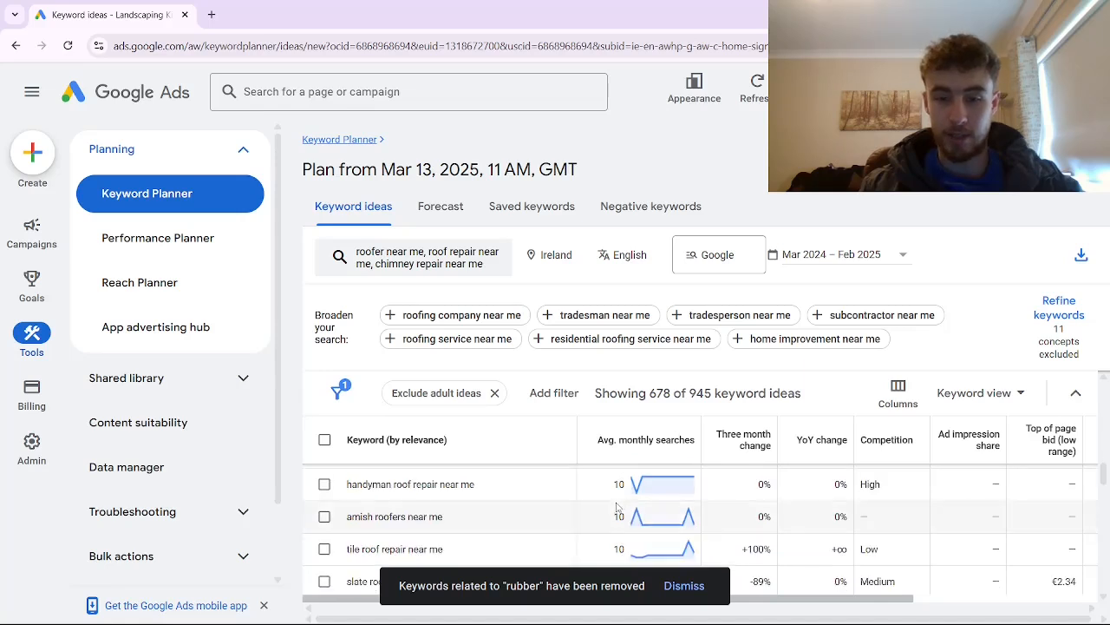
{"action": "scroll", "coordinate": [616, 508], "scroll_direction": "down", "scroll_amount": 5}
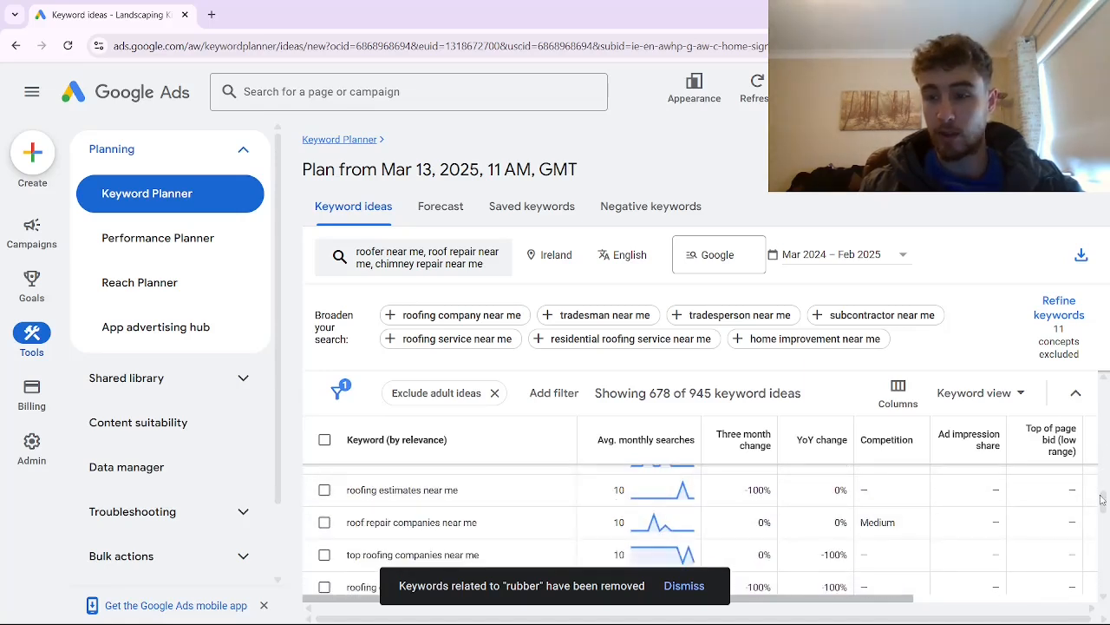
{"action": "left_click_drag", "start_coordinate": [1105, 505], "coordinate": [1106, 424]}
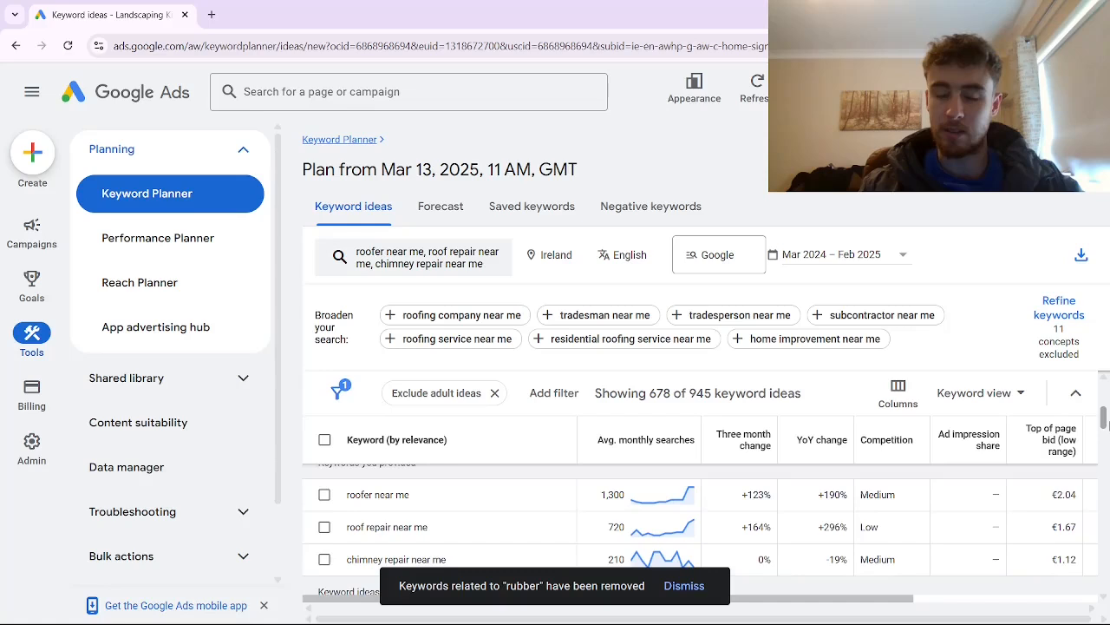
Examine the three month change, competition and low- and high-range top of page bids for the provided keywords
{"action": "scroll", "coordinate": [1106, 420], "scroll_direction": "down", "scroll_amount": 1}
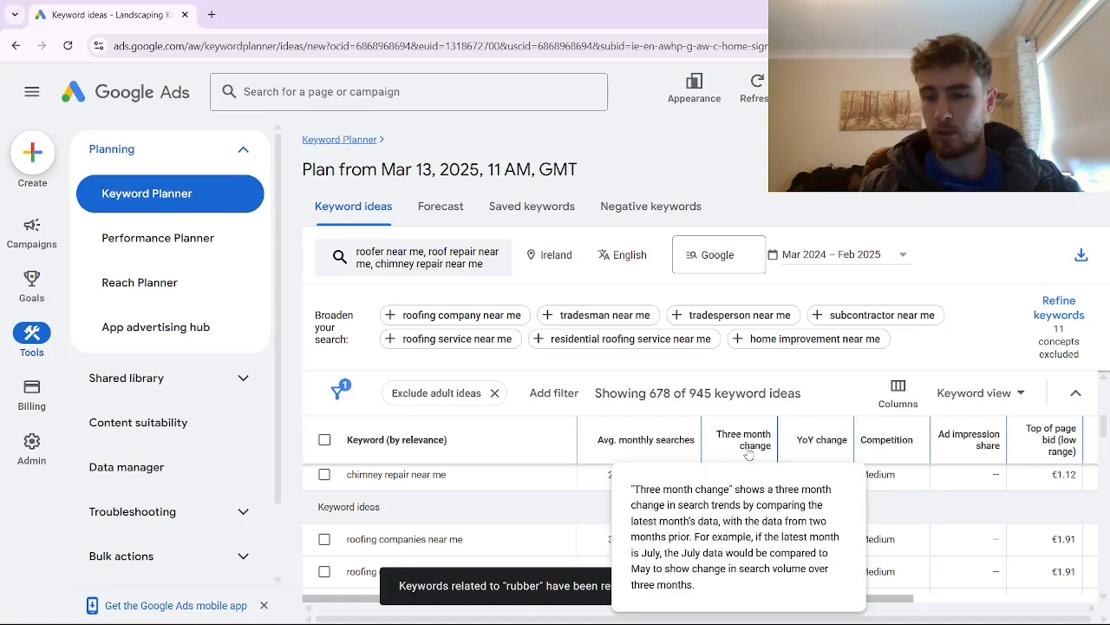
{"action": "scroll", "coordinate": [850, 545], "scroll_direction": "up", "scroll_amount": 1}
{"action": "scroll", "coordinate": [850, 545], "scroll_direction": "right", "scroll_amount": 1}
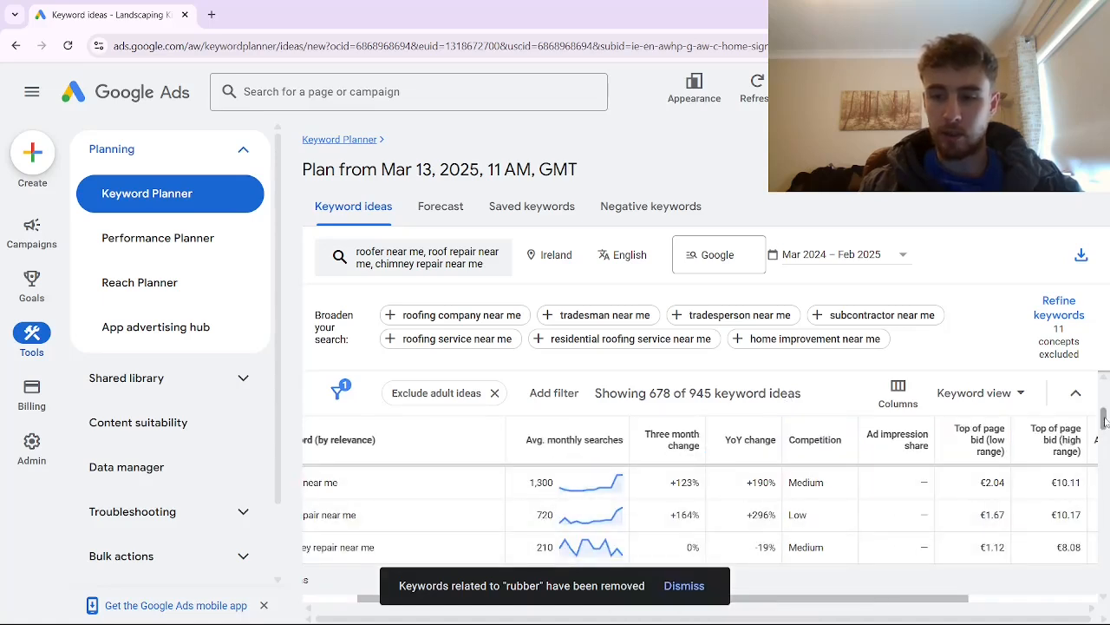
{"action": "left_click_drag", "start_coordinate": [1103, 417], "coordinate": [1103, 422]}
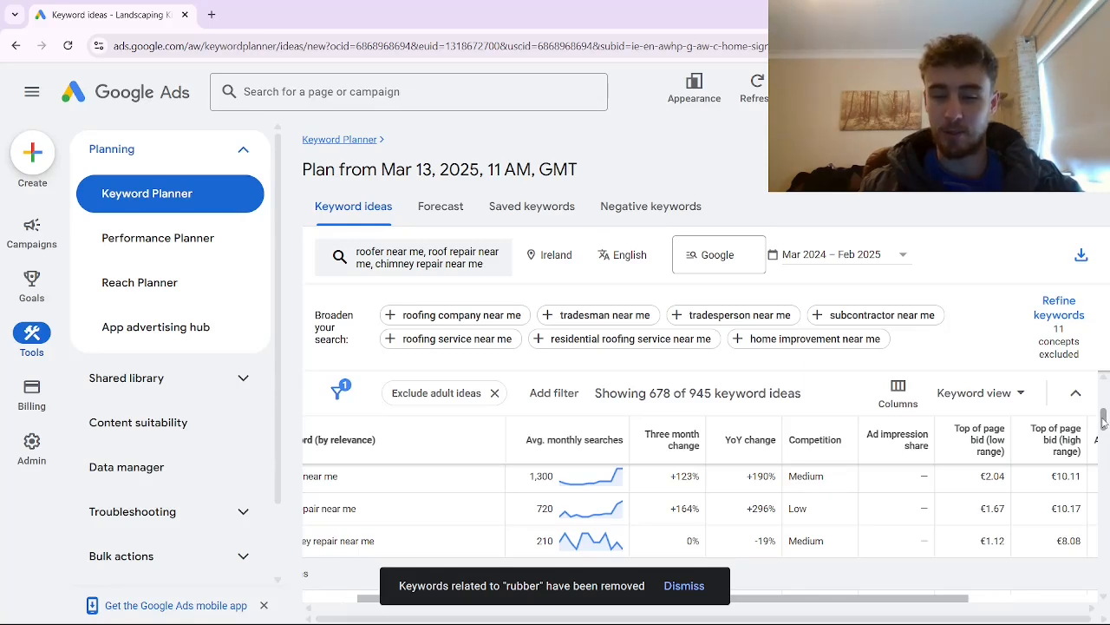
{"action": "left_click_drag", "start_coordinate": [1103, 423], "coordinate": [1104, 421]}
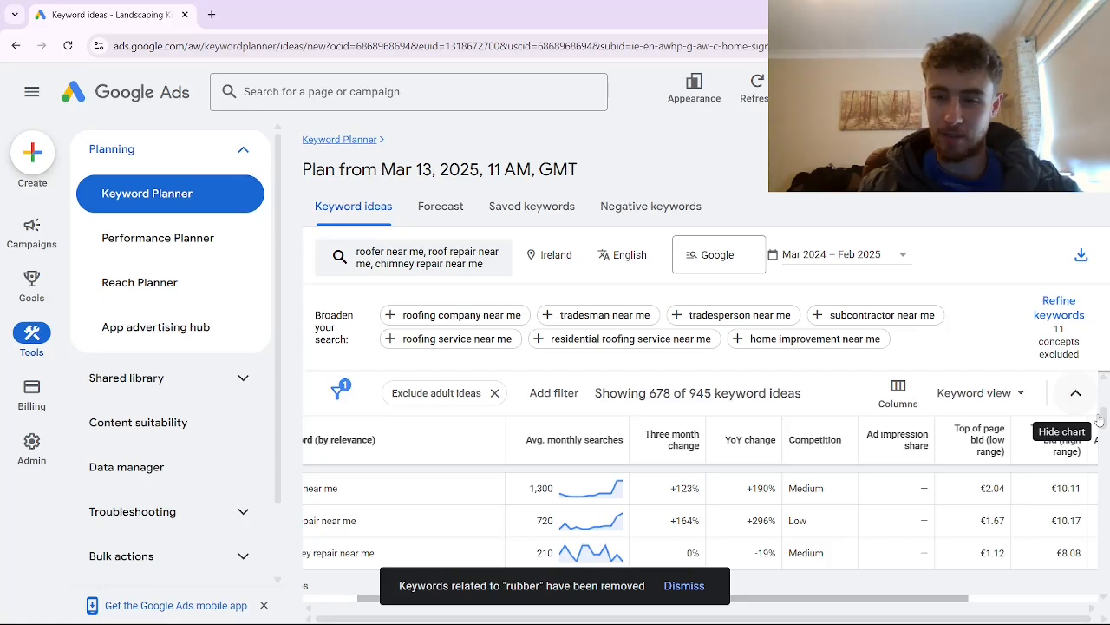
{"action": "scroll", "coordinate": [811, 485], "scroll_direction": "right", "scroll_amount": 3}
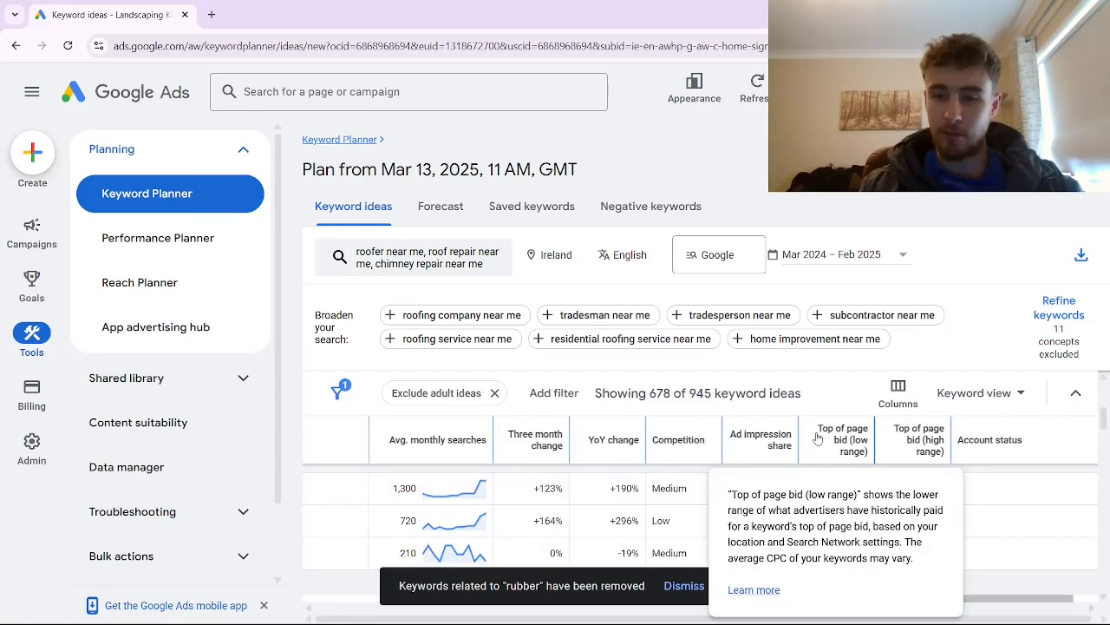
{"action": "mouse_move", "coordinate": [925, 445]}
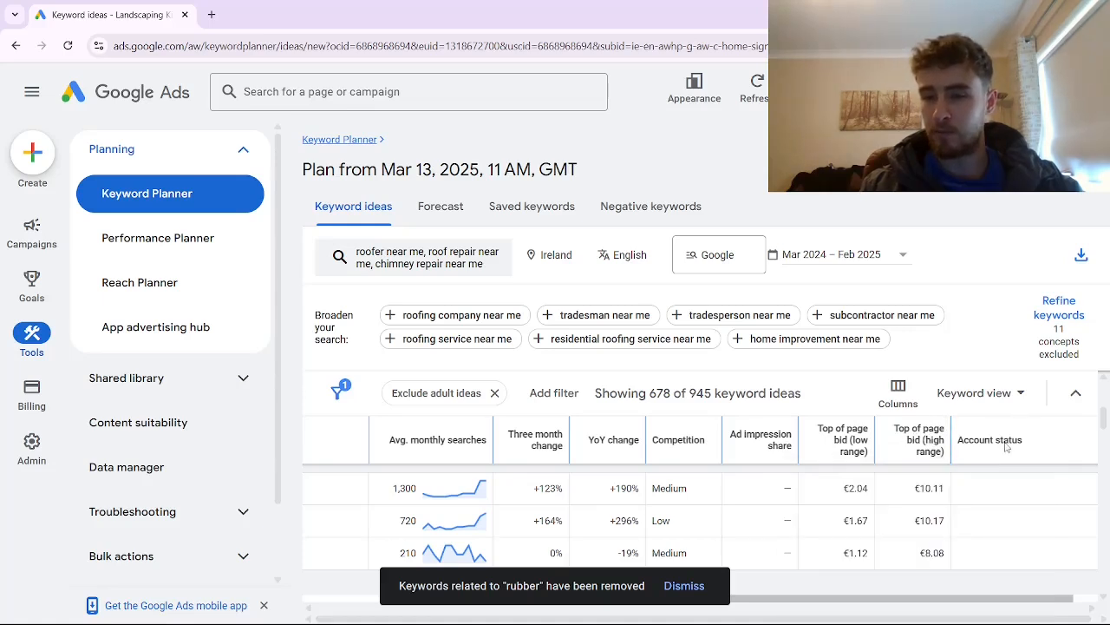
{"action": "mouse_move", "coordinate": [1104, 420]}
{"action": "left_mouse_down"}
{"action": "mouse_move", "coordinate": [1101, 463]}
{"action": "mouse_move", "coordinate": [1100, 414]}
{"action": "left_mouse_up"}
{"action": "scroll", "coordinate": [963, 529], "scroll_direction": "down", "scroll_amount": 2}
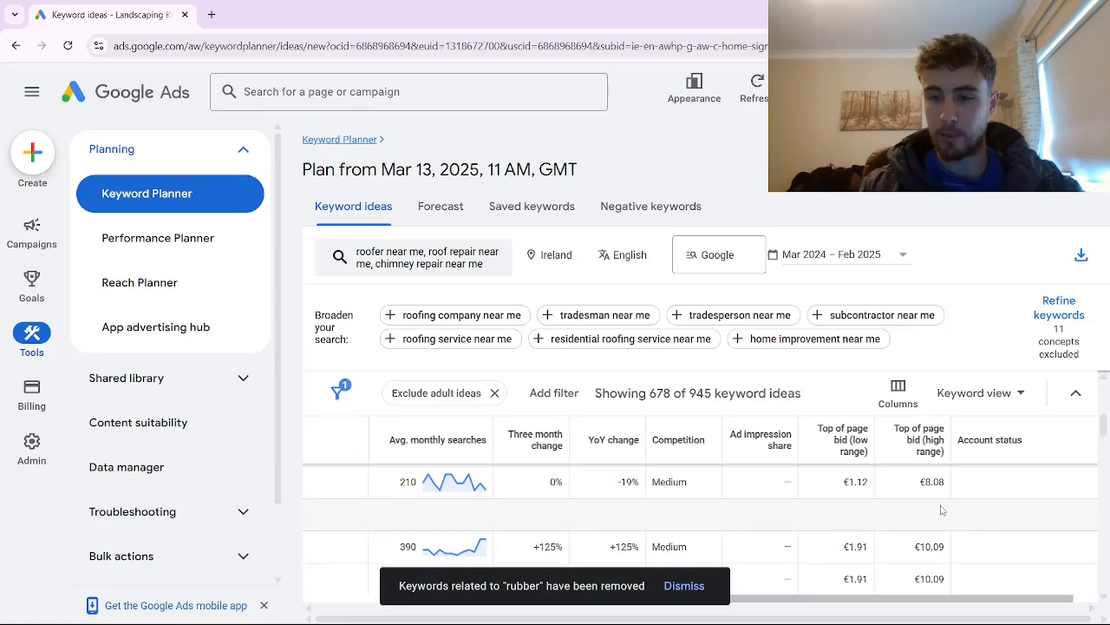
{"action": "scroll", "coordinate": [936, 509], "scroll_direction": "up", "scroll_amount": 2}
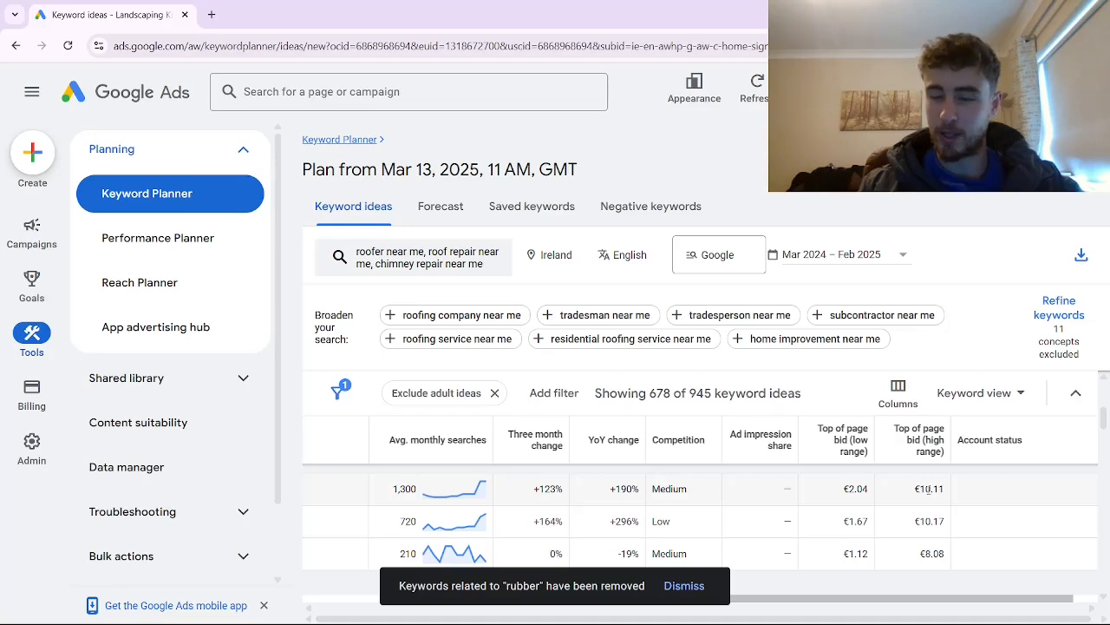
{"action": "scroll", "coordinate": [928, 489], "scroll_direction": "left", "scroll_amount": 5}
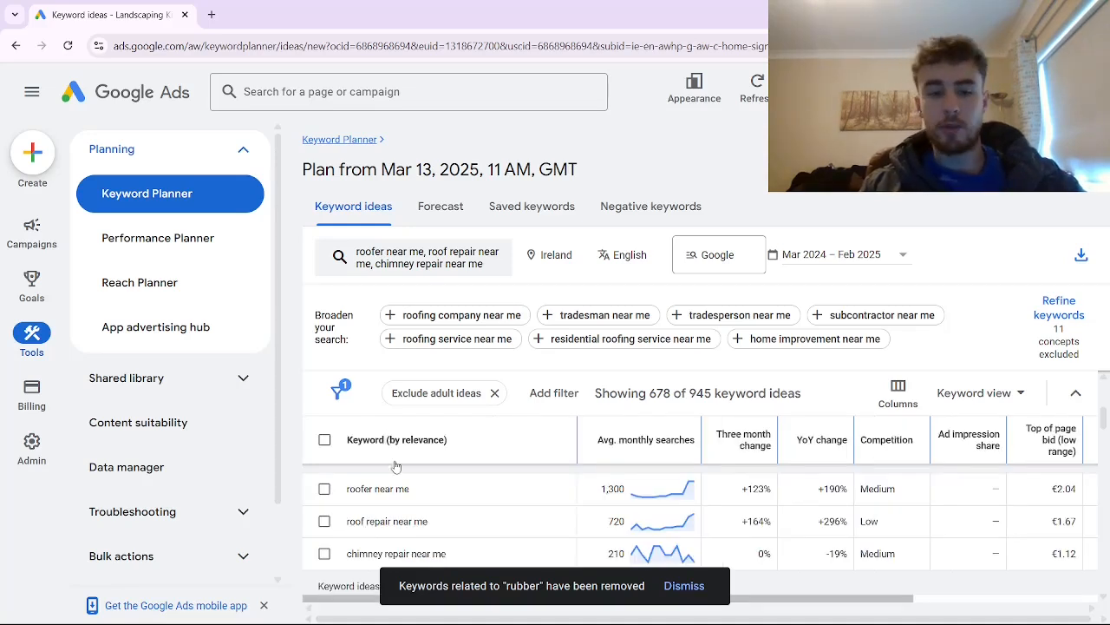
{"action": "scroll", "coordinate": [1105, 419], "scroll_direction": "up", "scroll_amount": 3}
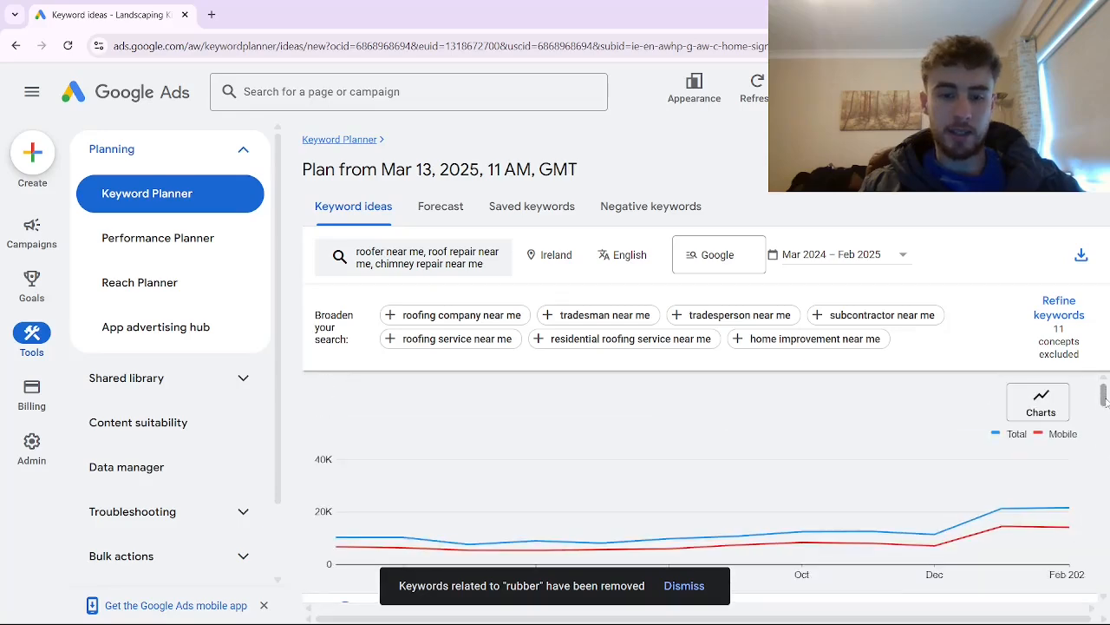
{"action": "scroll", "coordinate": [1105, 414], "scroll_direction": "down", "scroll_amount": 2}
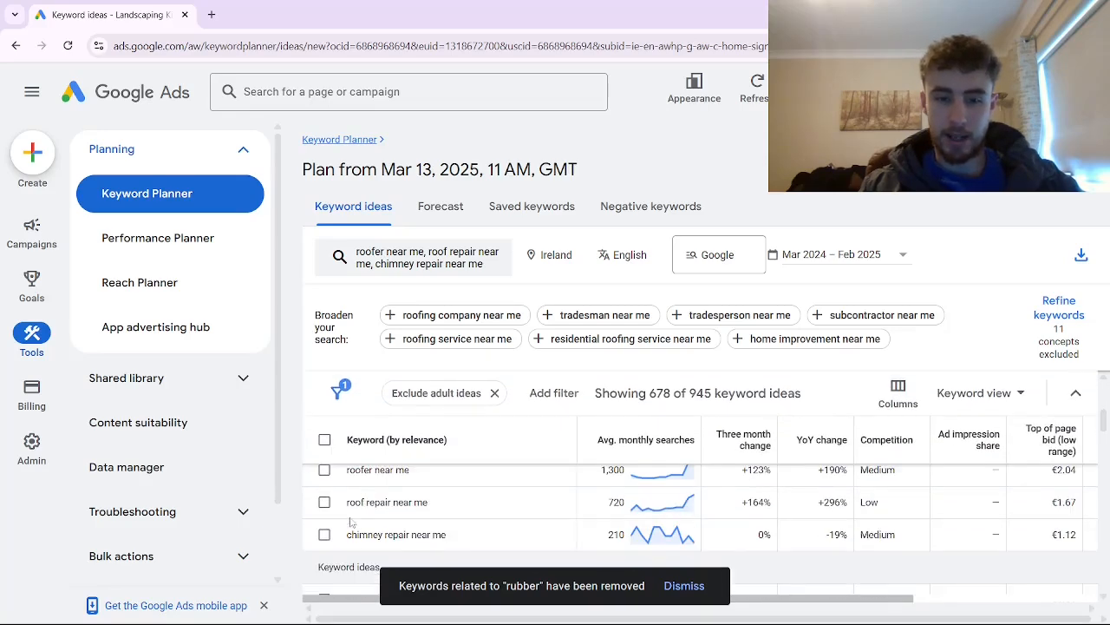
{"action": "left_click", "coordinate": [325, 470]}
{"action": "left_click", "coordinate": [324, 502]}
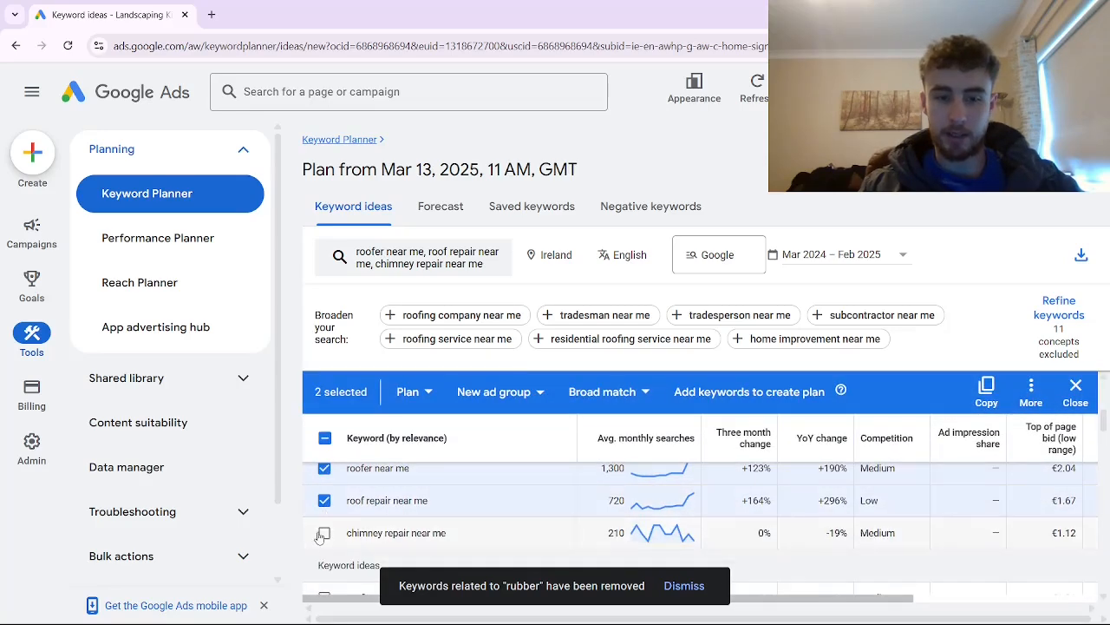
{"action": "left_click", "coordinate": [324, 534]}
{"action": "scroll", "coordinate": [360, 520], "scroll_direction": "down", "scroll_amount": 3}
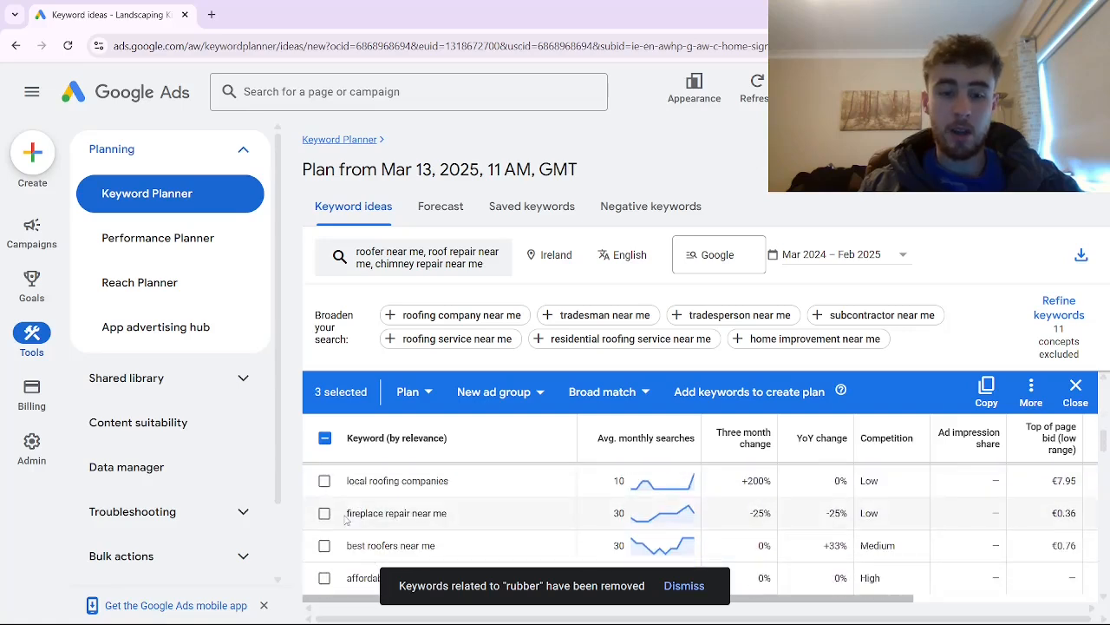
{"action": "scroll", "coordinate": [325, 493], "scroll_direction": "up", "scroll_amount": 1}
{"action": "left_click", "coordinate": [324, 491]}
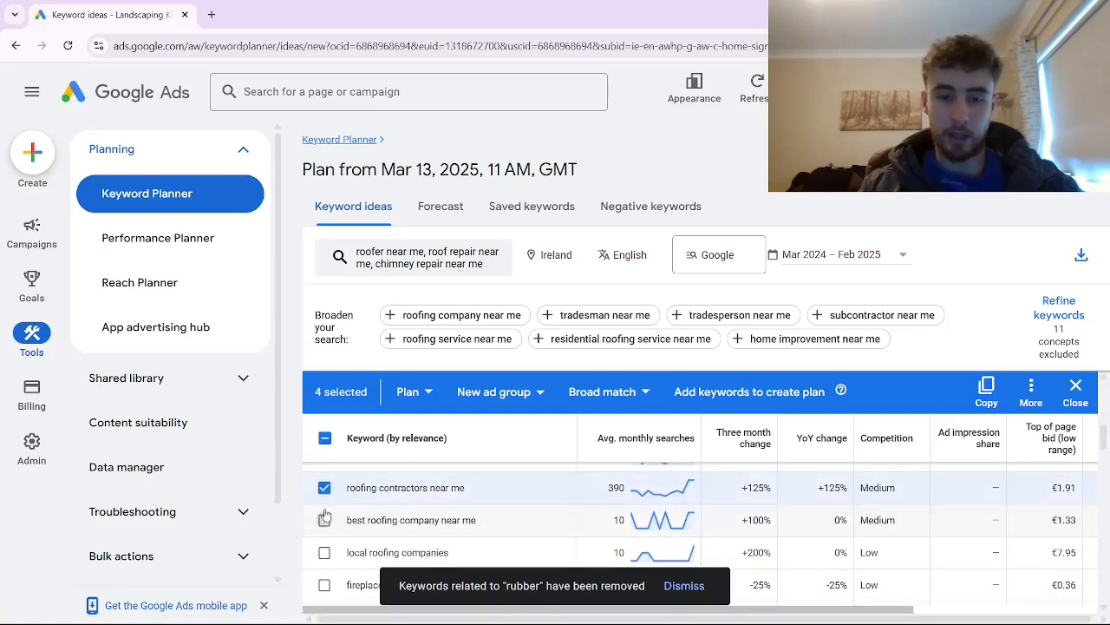
{"action": "left_click", "coordinate": [325, 519]}
{"action": "scroll", "coordinate": [341, 517], "scroll_direction": "up", "scroll_amount": 1}
{"action": "left_click", "coordinate": [324, 526]}
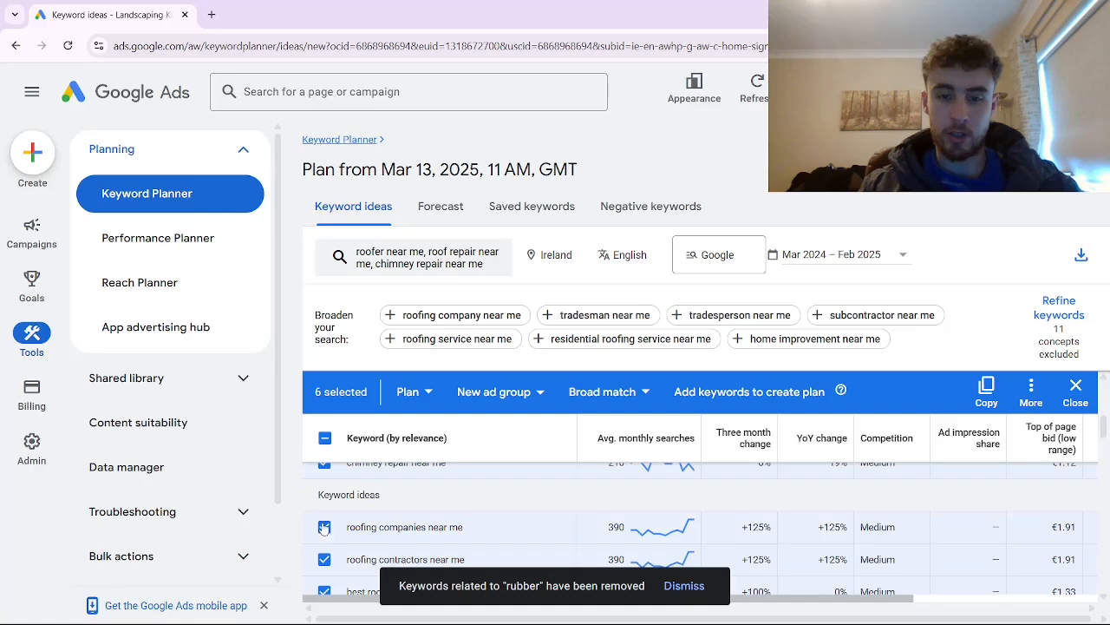
{"action": "left_click", "coordinate": [324, 438]}
{"action": "left_click", "coordinate": [325, 468]}
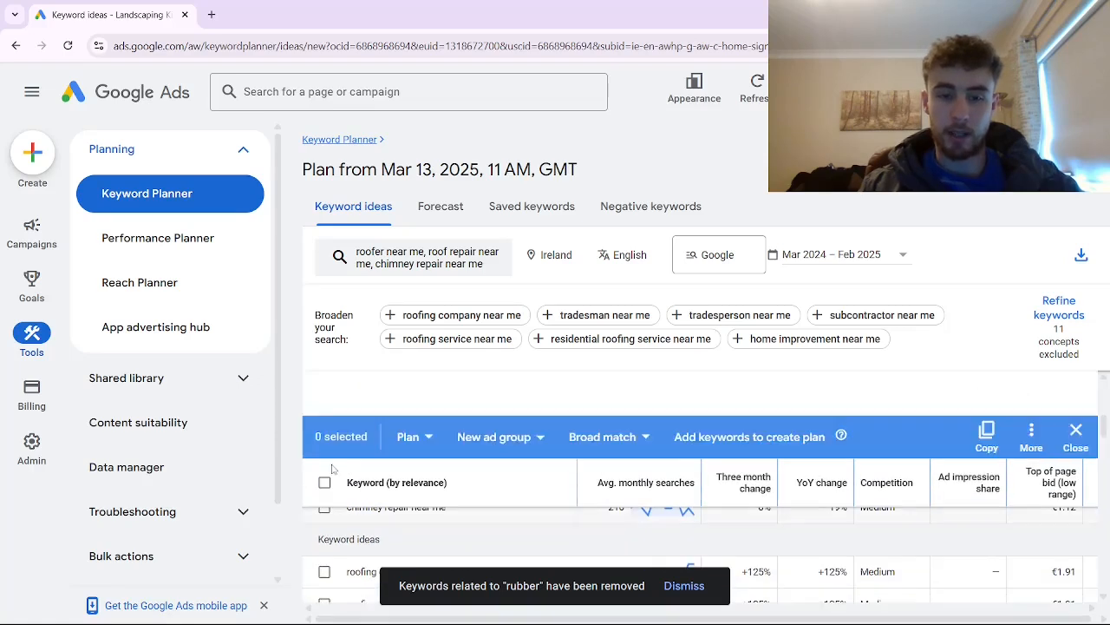
{"action": "left_click", "coordinate": [1080, 254]}
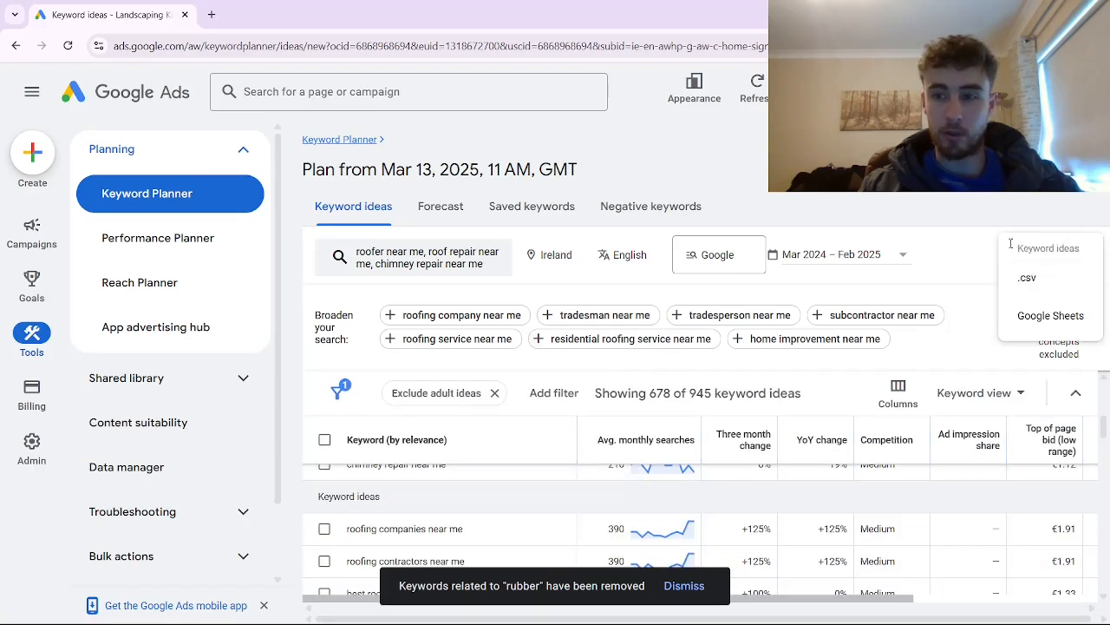
{"action": "left_click", "coordinate": [931, 261]}
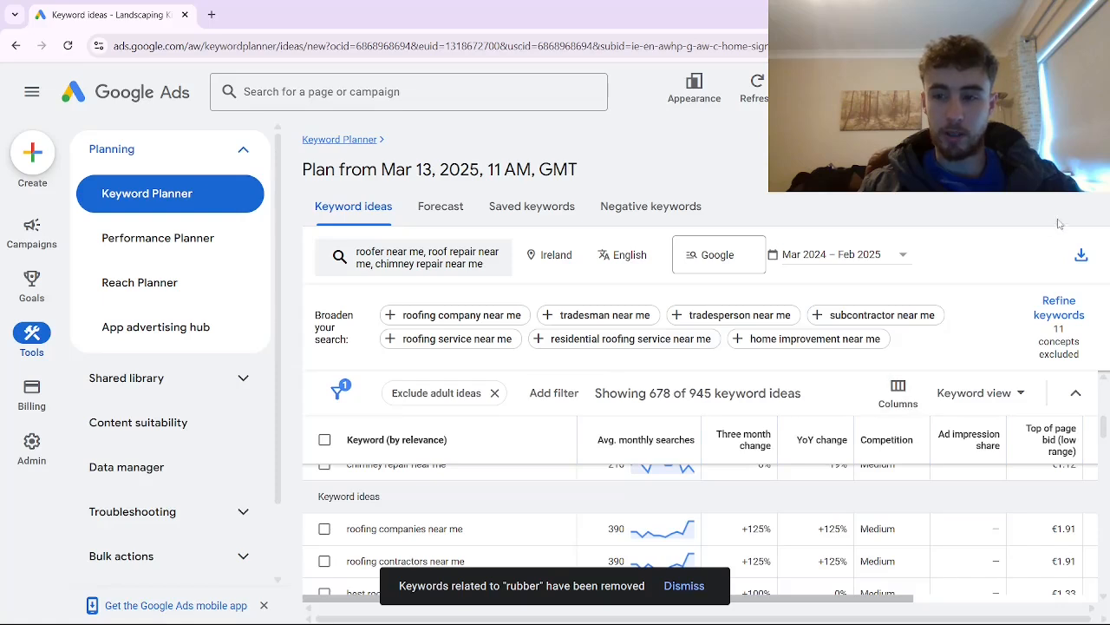
{"action": "left_click", "coordinate": [1095, 260]}
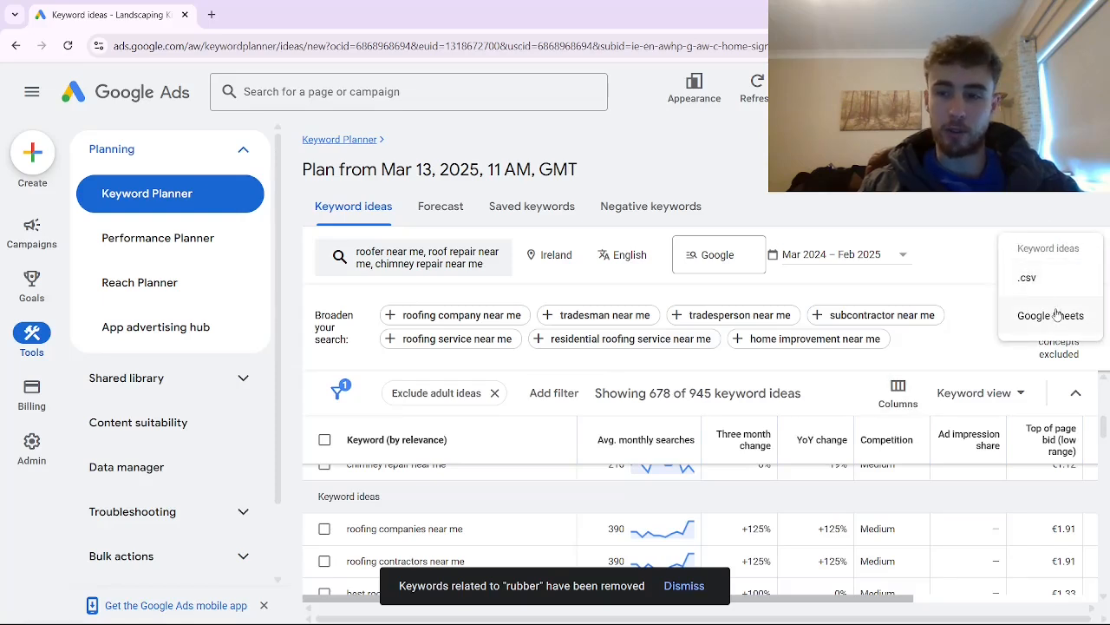
{"action": "left_click", "coordinate": [981, 274]}
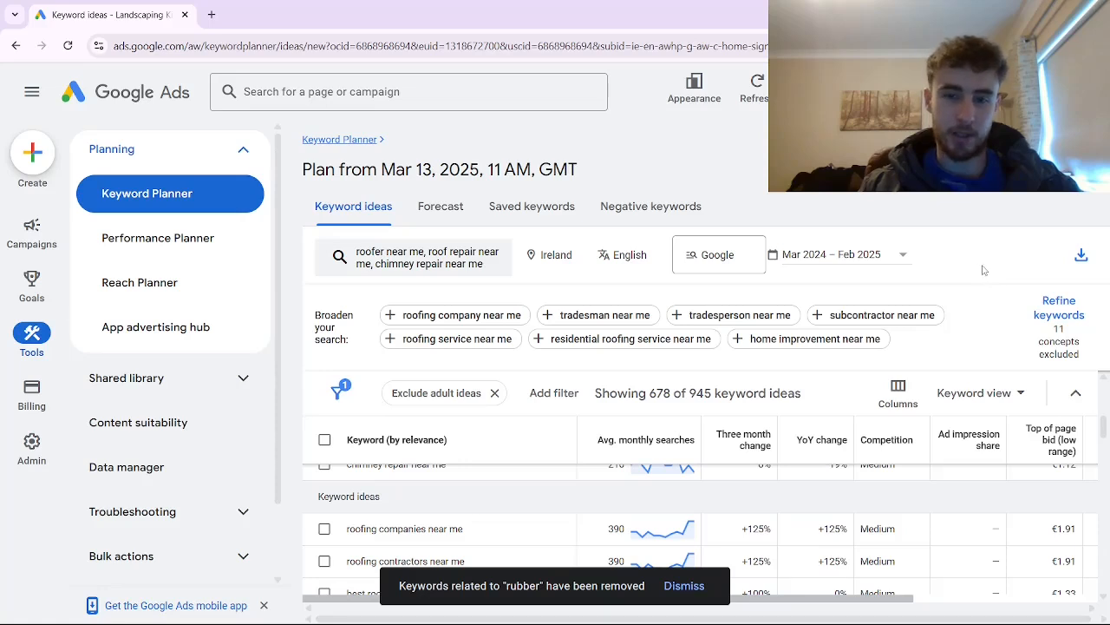
Export the keyword ideas to Google Sheets, saving them in My Drive under the suggested file name
{"action": "left_click", "coordinate": [1082, 256]}
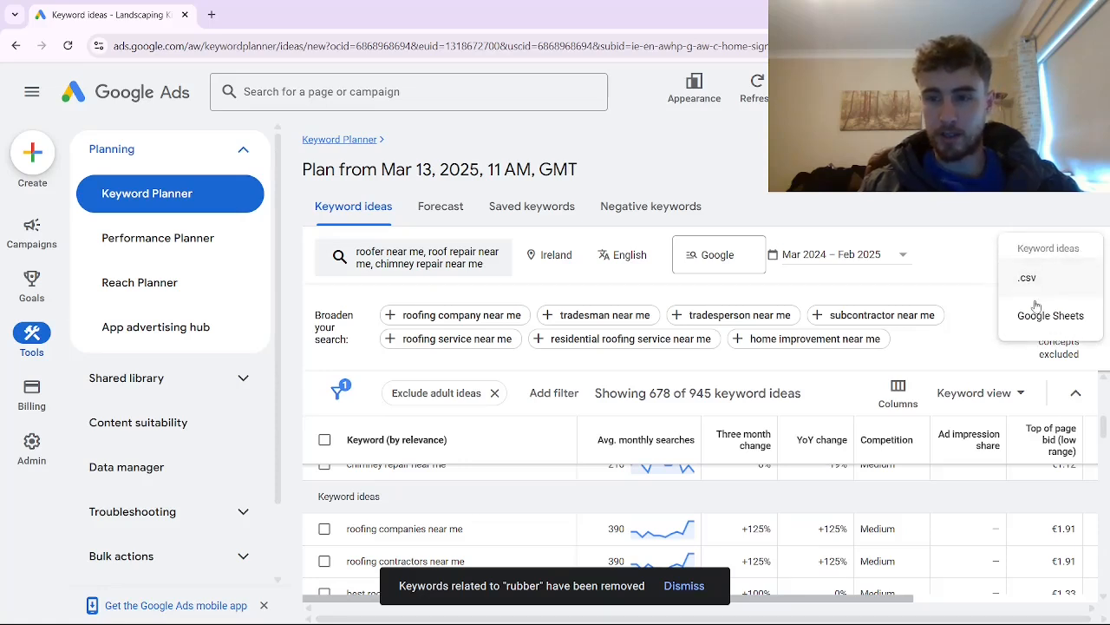
{"action": "left_click", "coordinate": [1057, 321]}
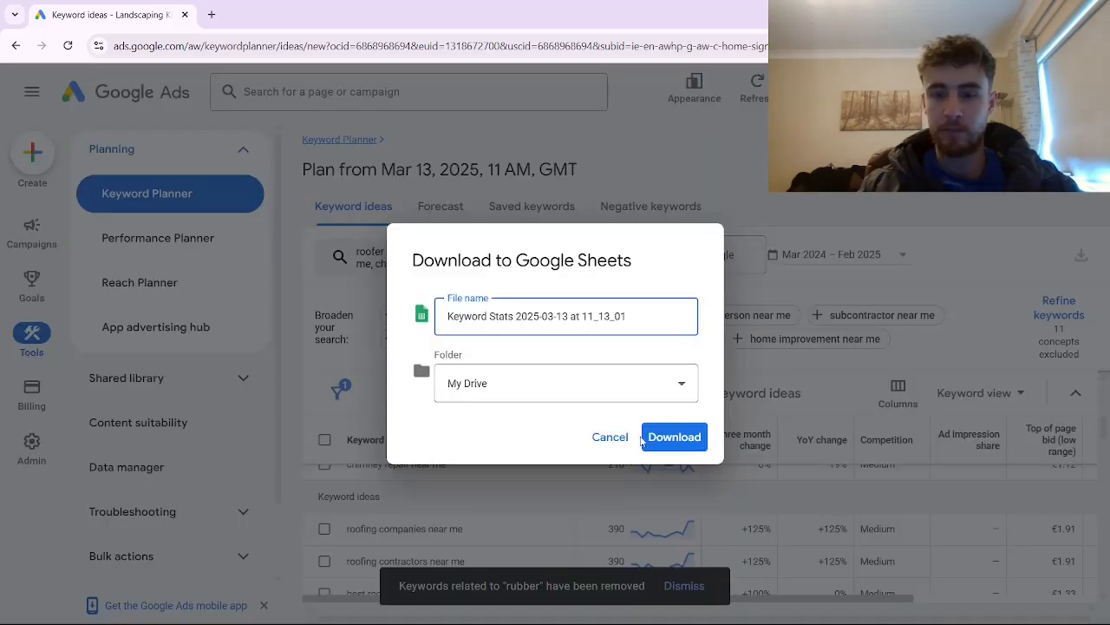
{"action": "left_click", "coordinate": [676, 442]}
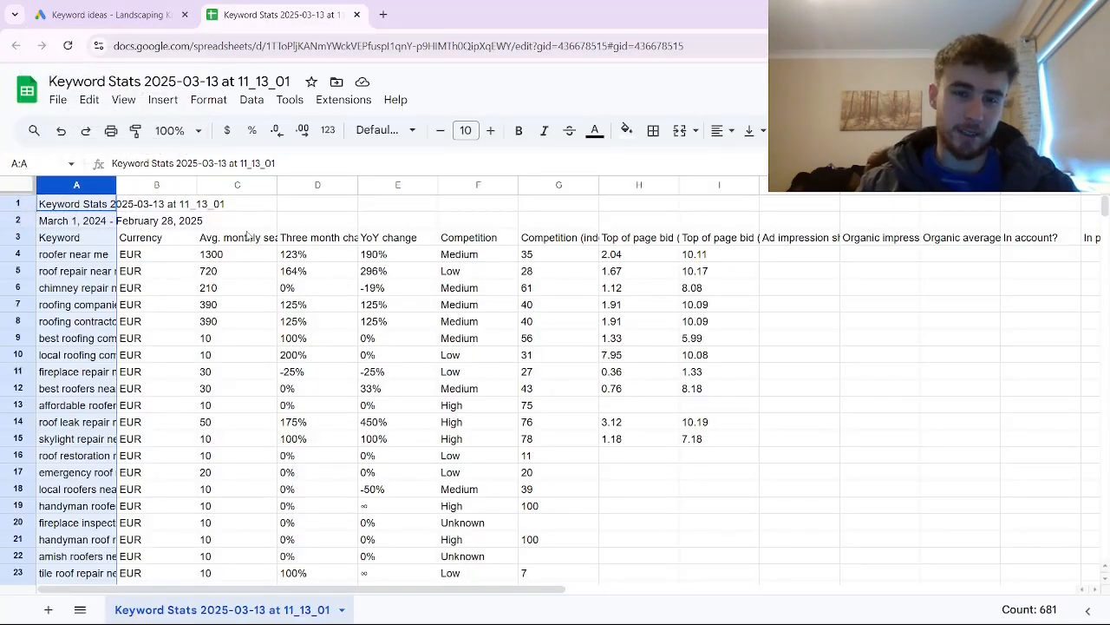
Look through the exported keyword rows to the end of the sheet and return to the first row
{"action": "scroll", "coordinate": [173, 417], "scroll_direction": "down", "scroll_amount": 5}
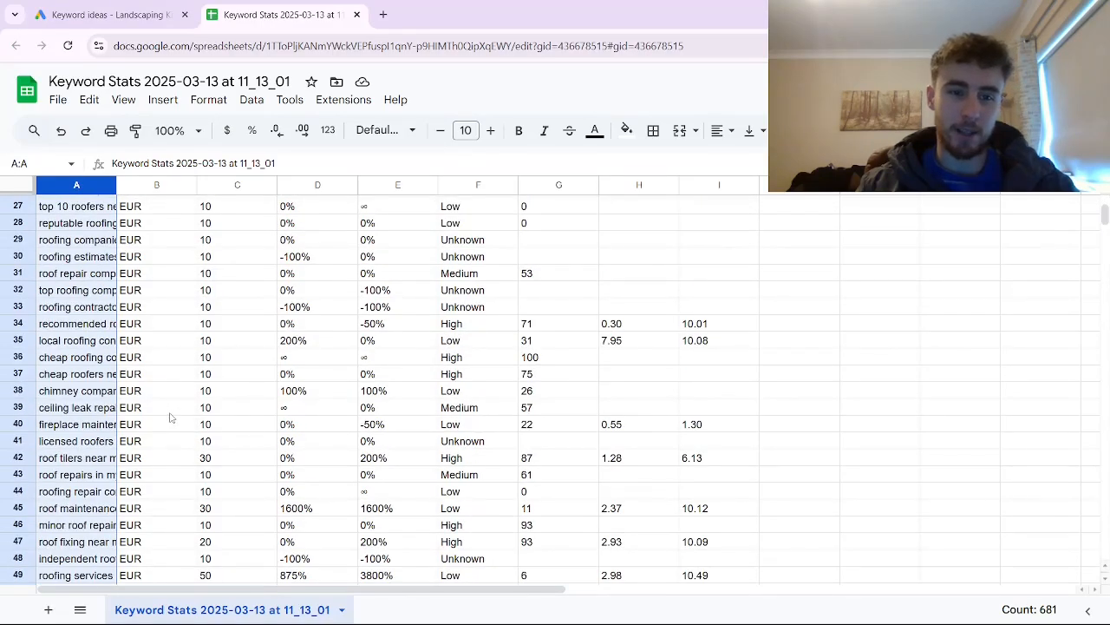
{"action": "left_click", "coordinate": [171, 413]}
{"action": "scroll", "coordinate": [171, 417], "scroll_direction": "down", "scroll_amount": 4}
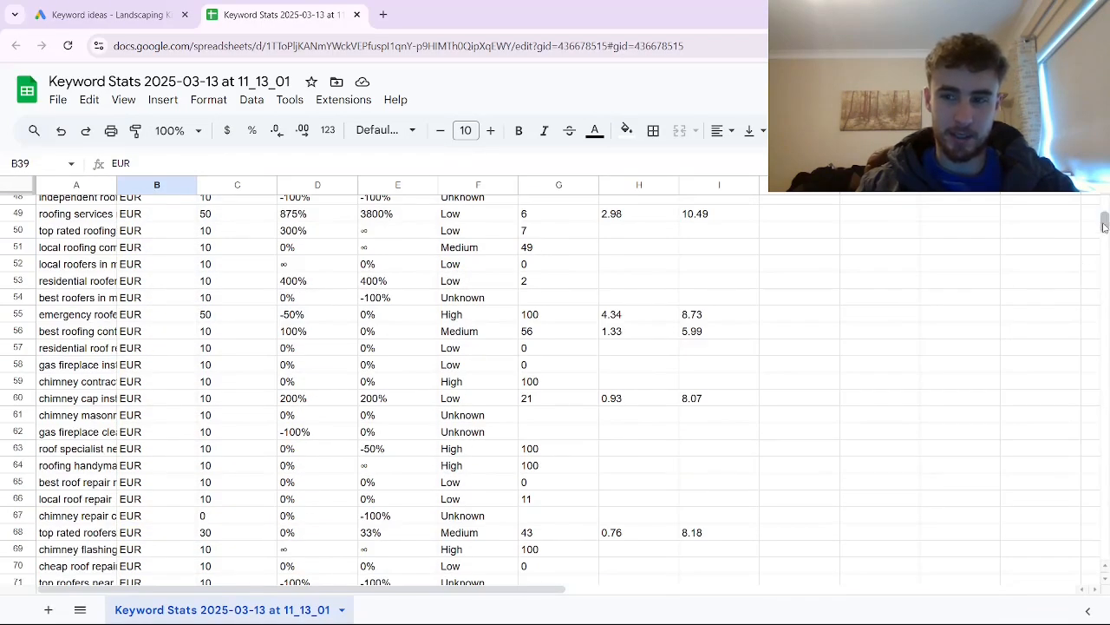
{"action": "left_click_drag", "start_coordinate": [1104, 227], "coordinate": [1104, 460]}
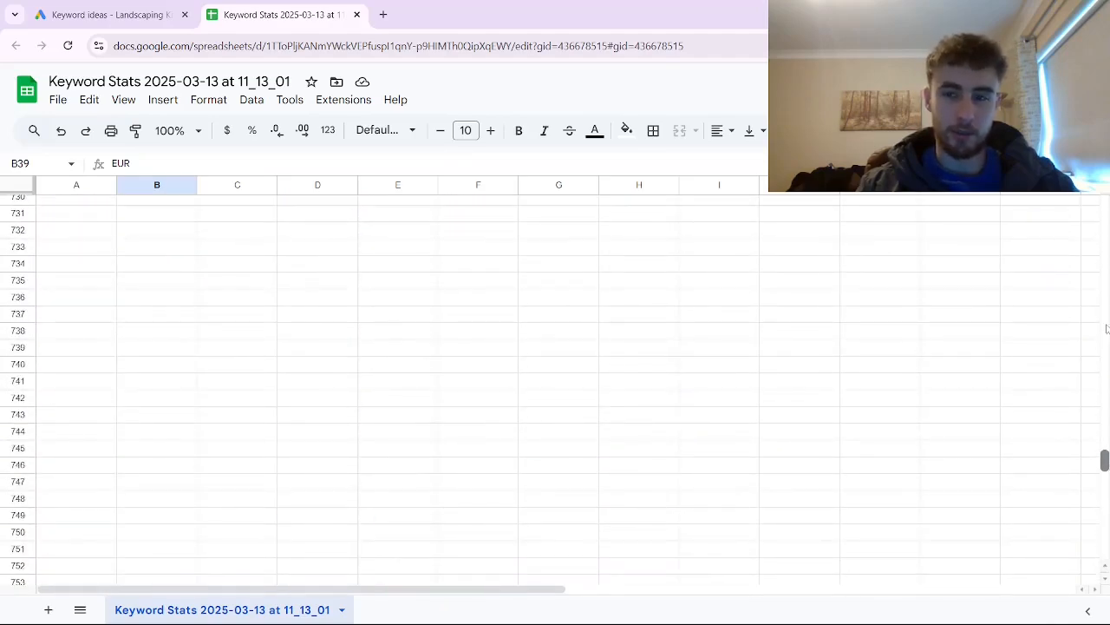
{"action": "left_click_drag", "start_coordinate": [1107, 329], "coordinate": [1104, 201]}
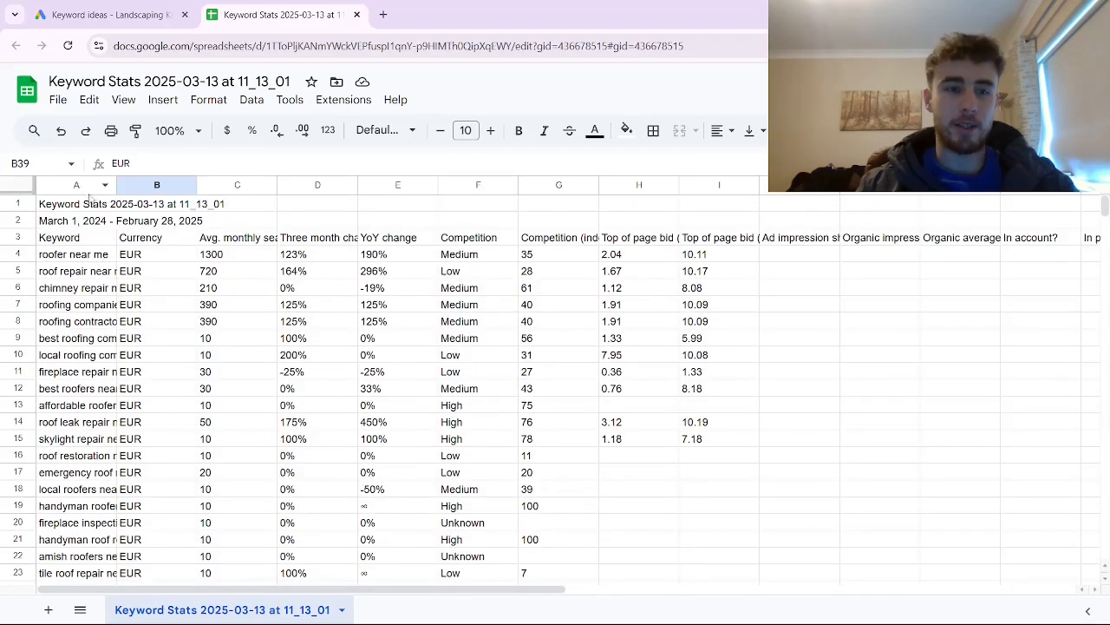
Resize the keyword column A to a width of 250 pixels
{"action": "right_click", "coordinate": [67, 185]}
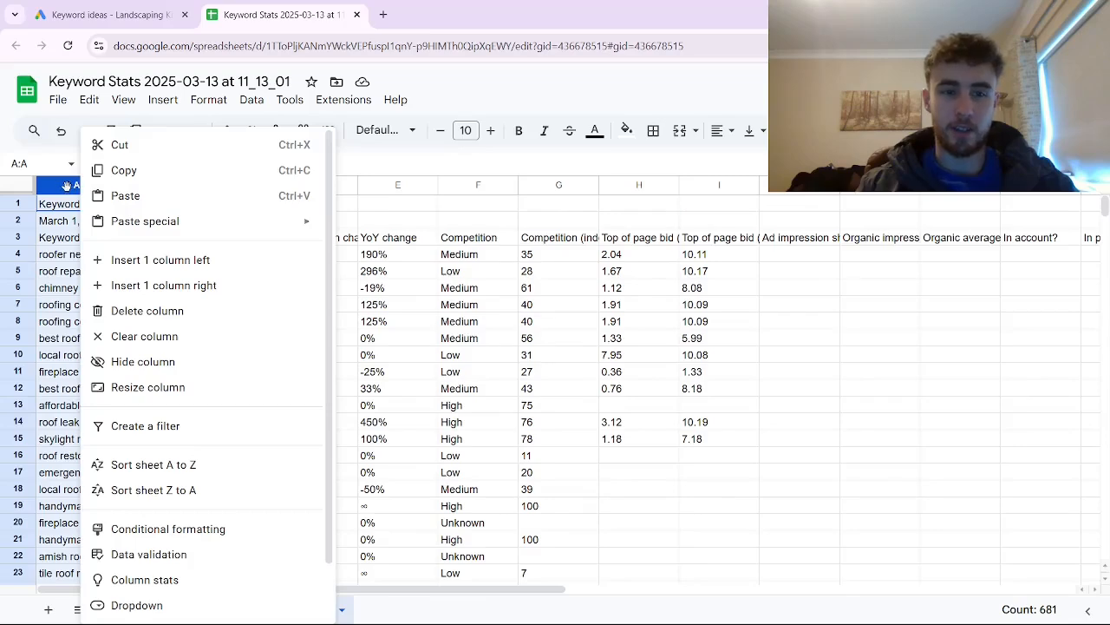
{"action": "left_click", "coordinate": [152, 387]}
{"action": "key", "text": "BackSpace"}
{"action": "type", "text": "2"}
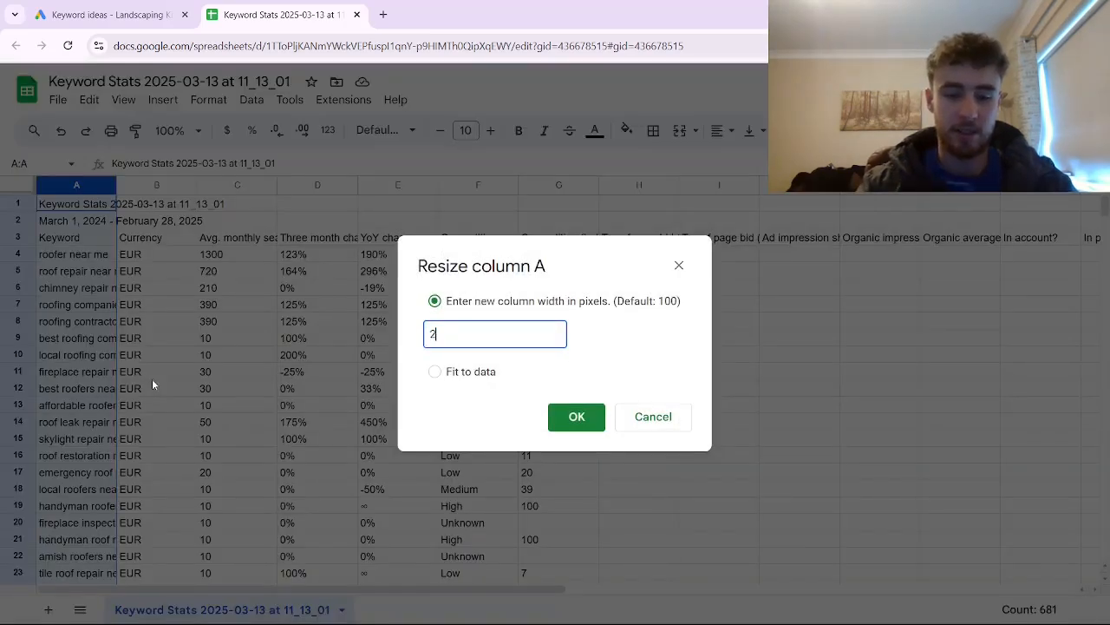
{"action": "type", "text": "50"}
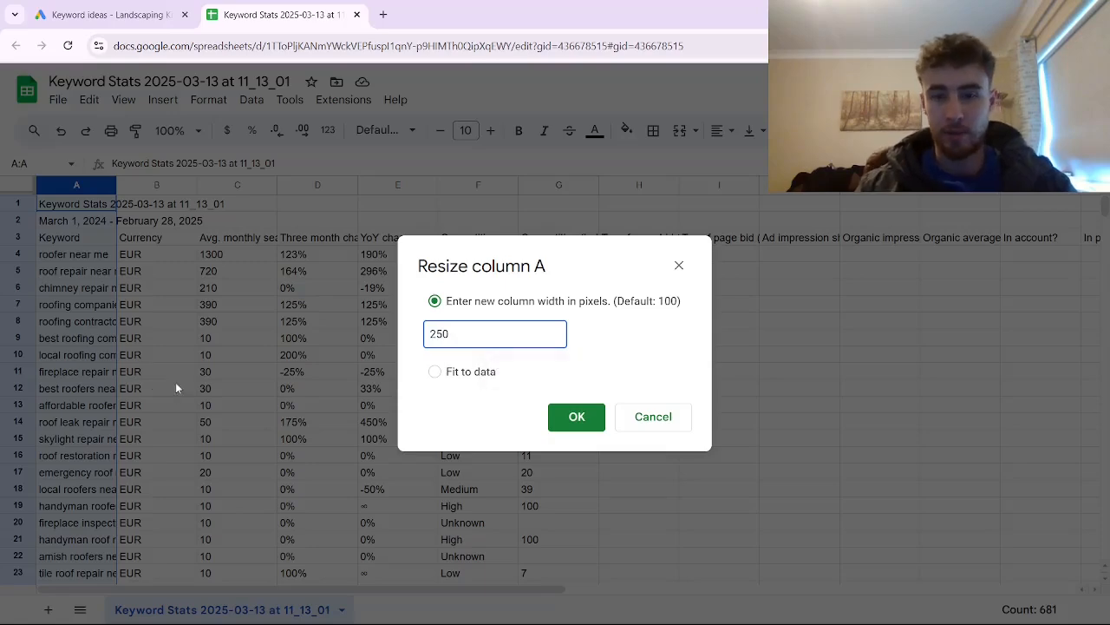
{"action": "left_click", "coordinate": [576, 416]}
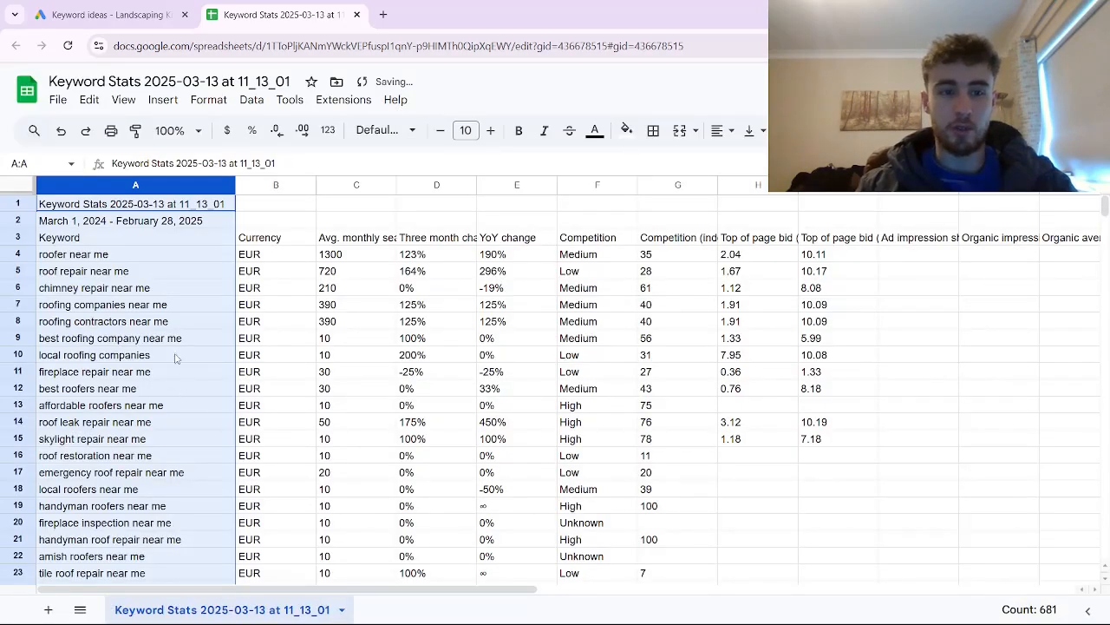
Check the first keywords in the widened column and delete the Currency column
{"action": "left_click", "coordinate": [170, 387]}
{"action": "left_click", "coordinate": [154, 288]}
{"action": "left_click", "coordinate": [146, 273]}
{"action": "scroll", "coordinate": [168, 359], "scroll_direction": "down", "scroll_amount": 2}
{"action": "scroll", "coordinate": [168, 359], "scroll_direction": "up", "scroll_amount": 2}
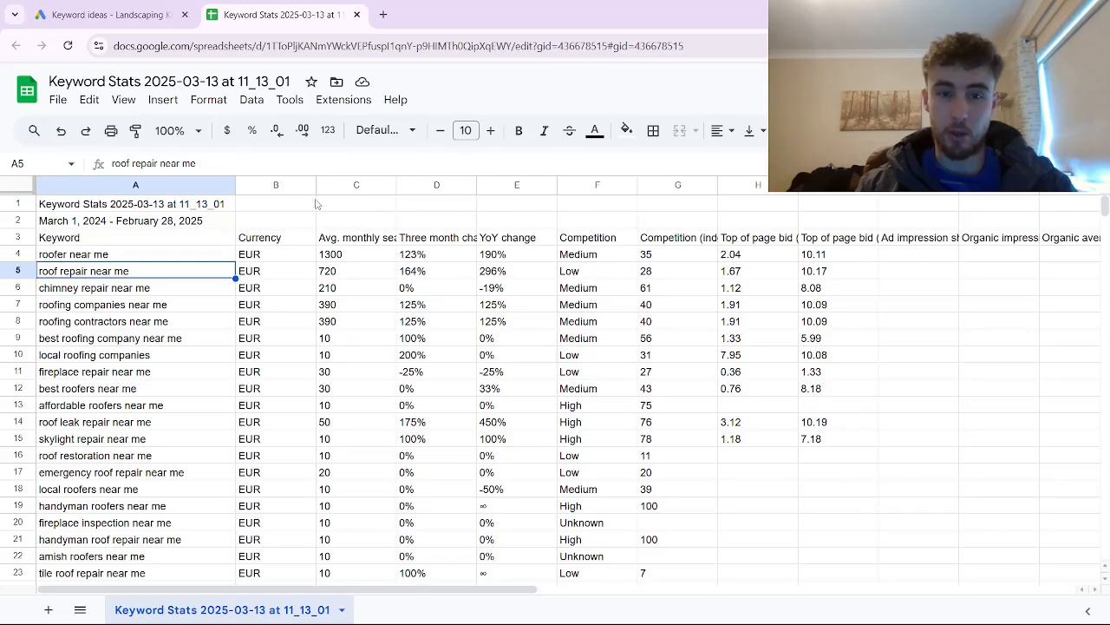
{"action": "right_click", "coordinate": [262, 221]}
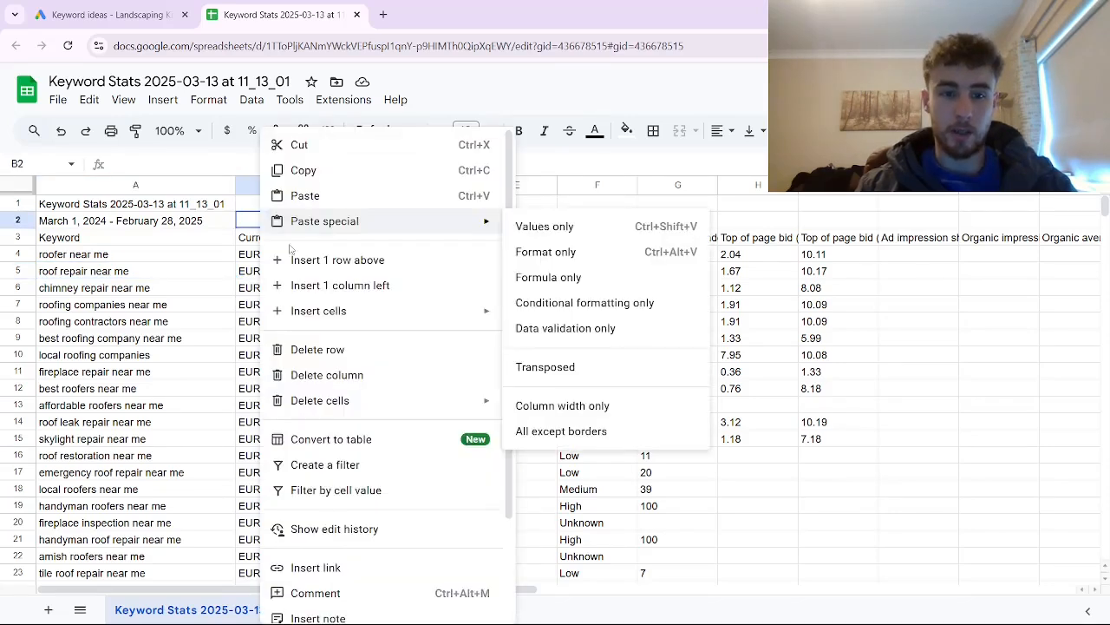
{"action": "left_click", "coordinate": [321, 374]}
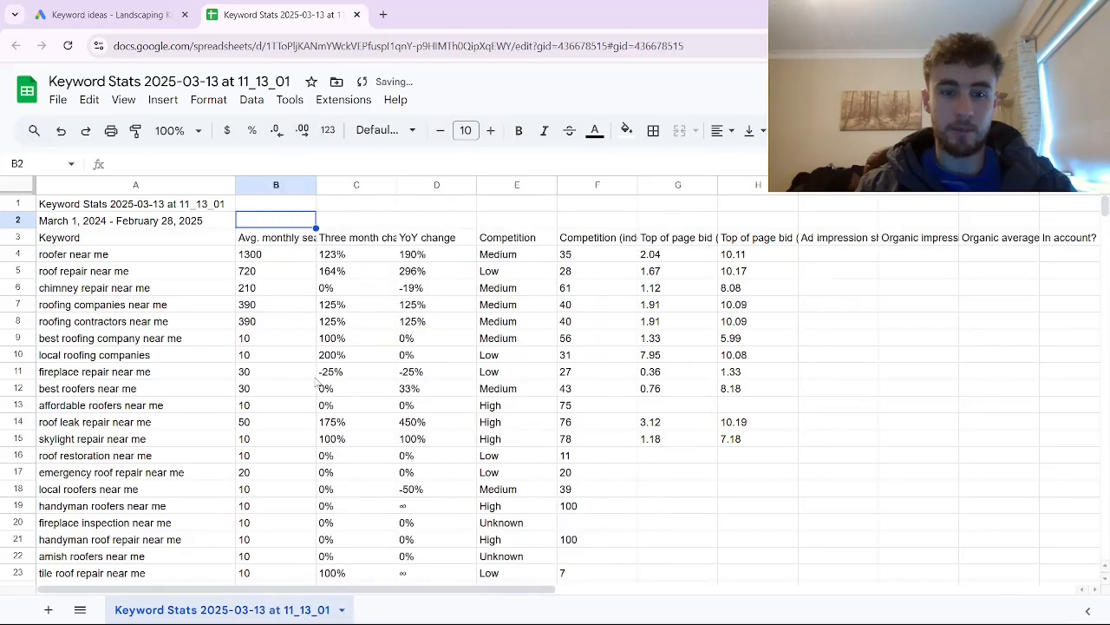
Clear the cells C2:H681, covering three month change, YoY change, competition and both top of page bid ranges
{"action": "left_click", "coordinate": [347, 214]}
{"action": "left_click_drag", "start_coordinate": [347, 212], "coordinate": [711, 471]}
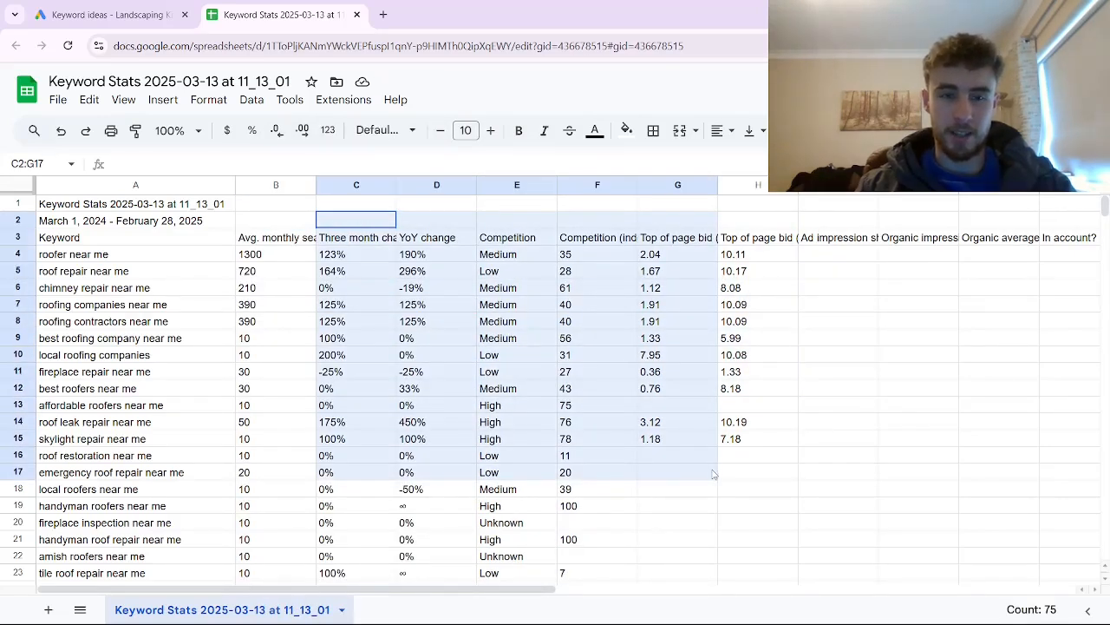
{"action": "left_click_drag", "start_coordinate": [713, 473], "coordinate": [743, 553]}
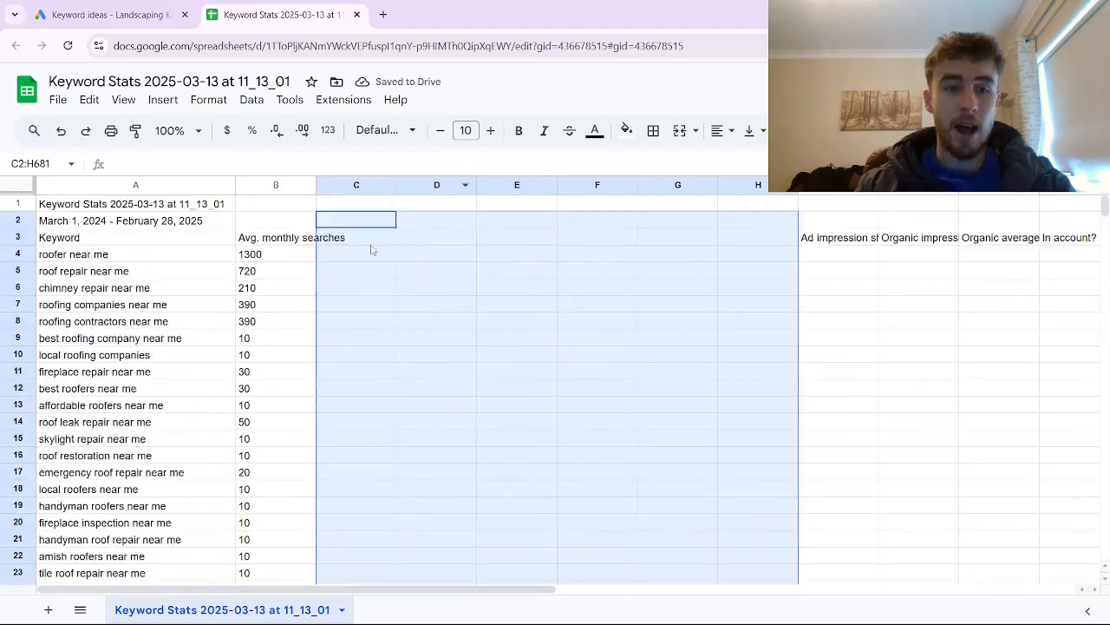
{"action": "left_click", "coordinate": [371, 242]}
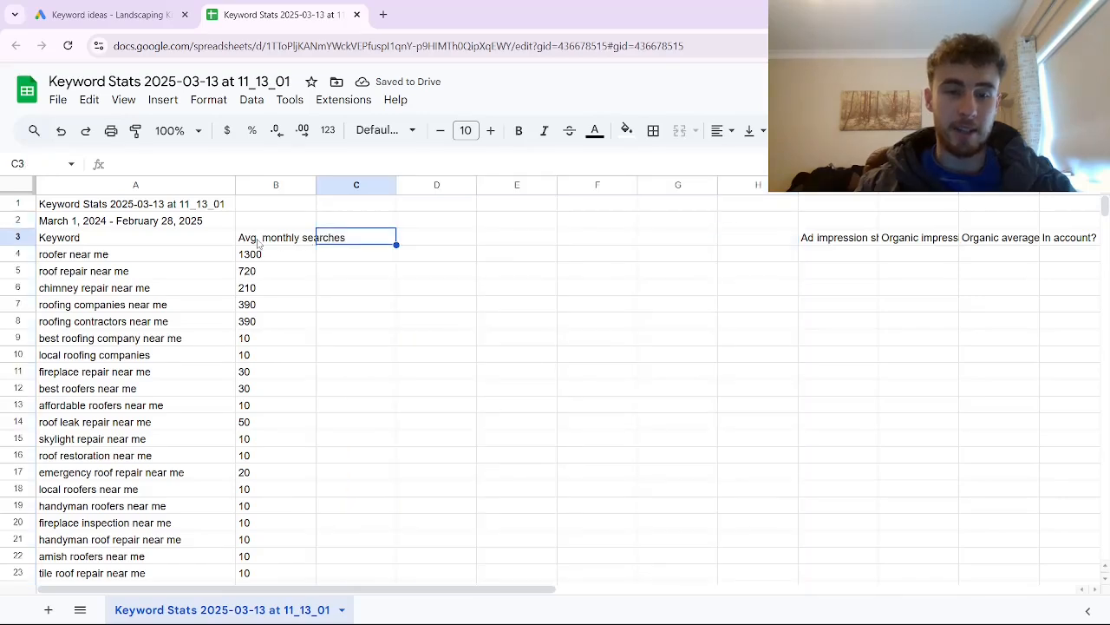
Look through the keywords and their average monthly searches down to about row 109, checking the zero-volume "chimney repair companies near me" row
{"action": "left_click", "coordinate": [255, 259]}
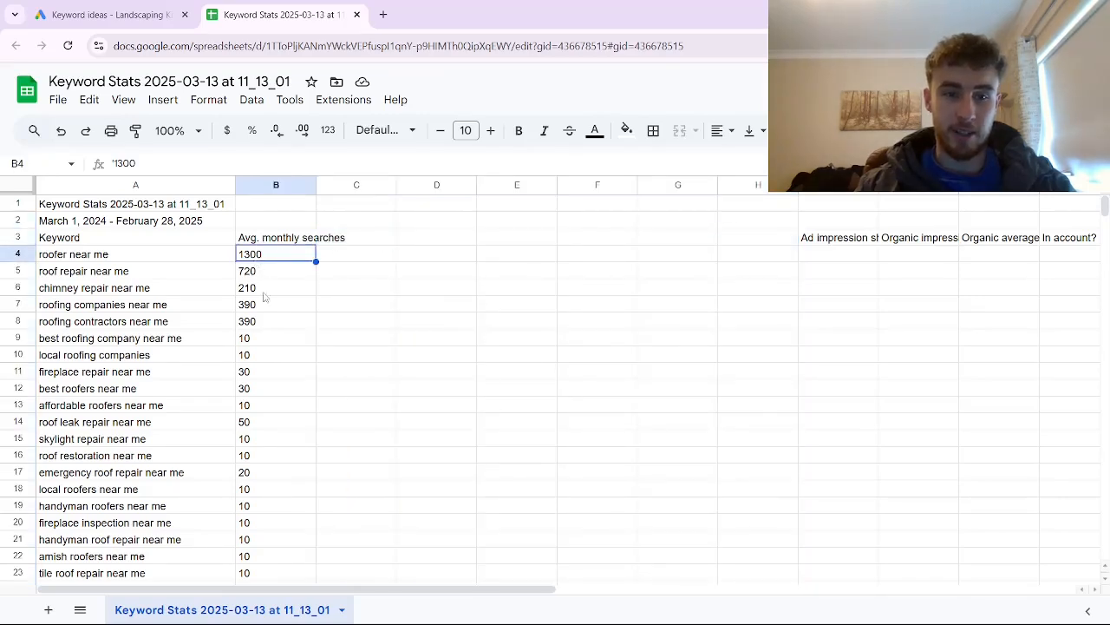
{"action": "scroll", "coordinate": [268, 404], "scroll_direction": "down", "scroll_amount": 11}
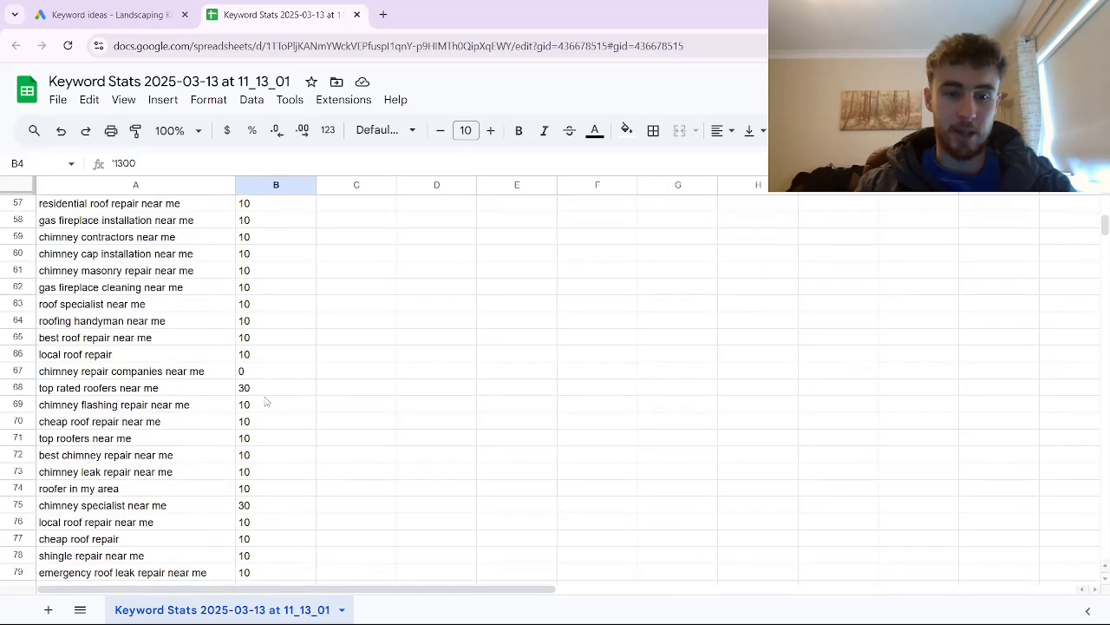
{"action": "scroll", "coordinate": [265, 399], "scroll_direction": "down", "scroll_amount": 3}
{"action": "scroll", "coordinate": [238, 325], "scroll_direction": "down", "scroll_amount": 4}
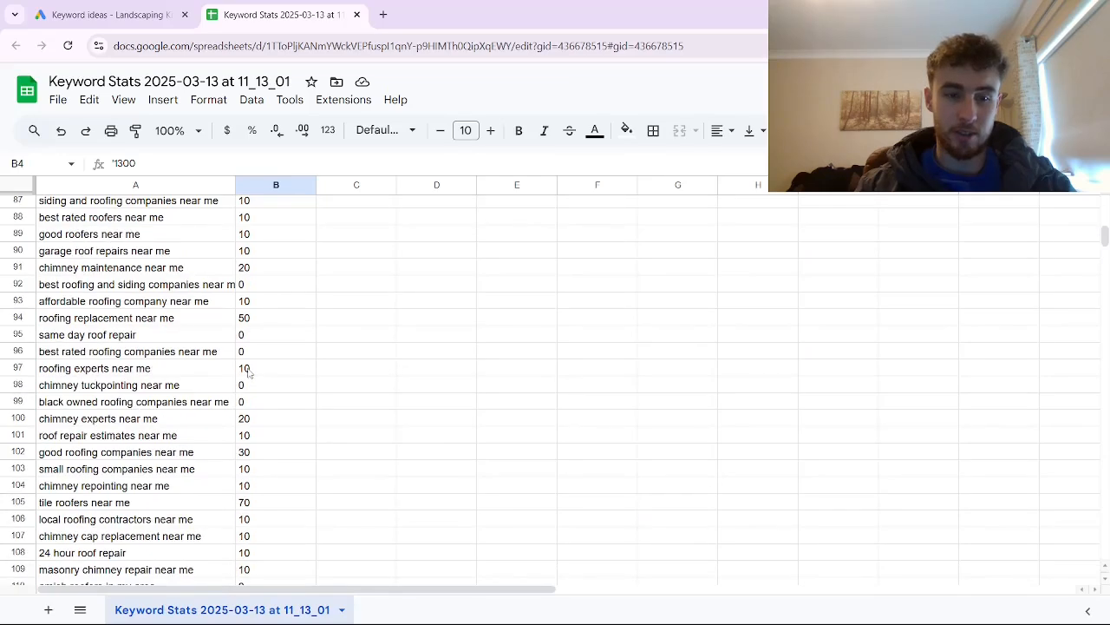
{"action": "scroll", "coordinate": [243, 382], "scroll_direction": "up", "scroll_amount": 4}
{"action": "scroll", "coordinate": [242, 373], "scroll_direction": "up", "scroll_amount": 3}
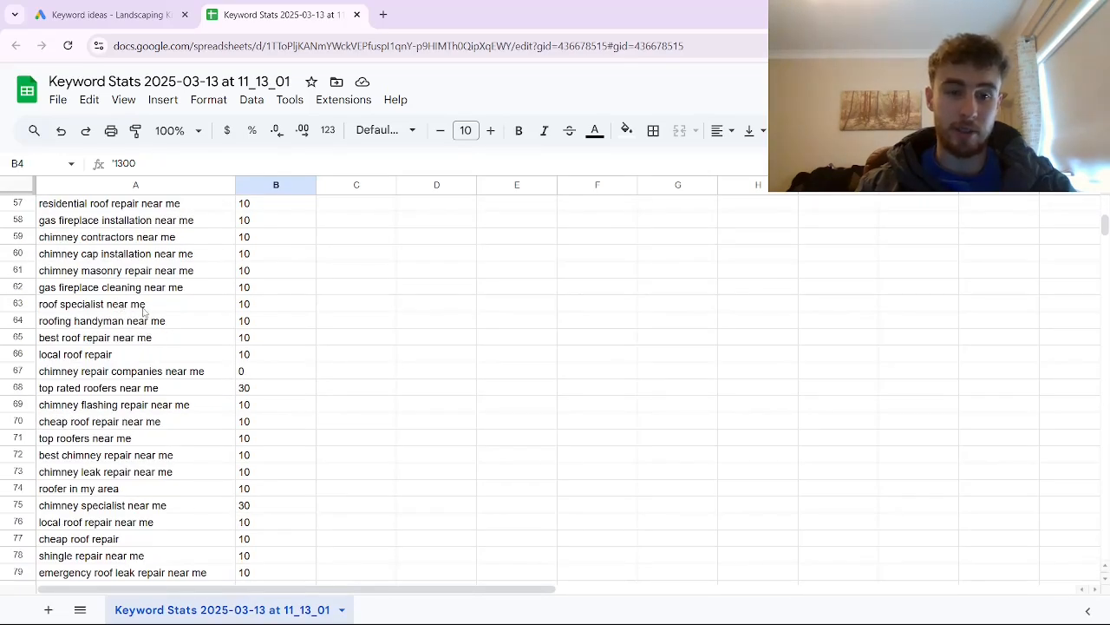
{"action": "left_click", "coordinate": [144, 360]}
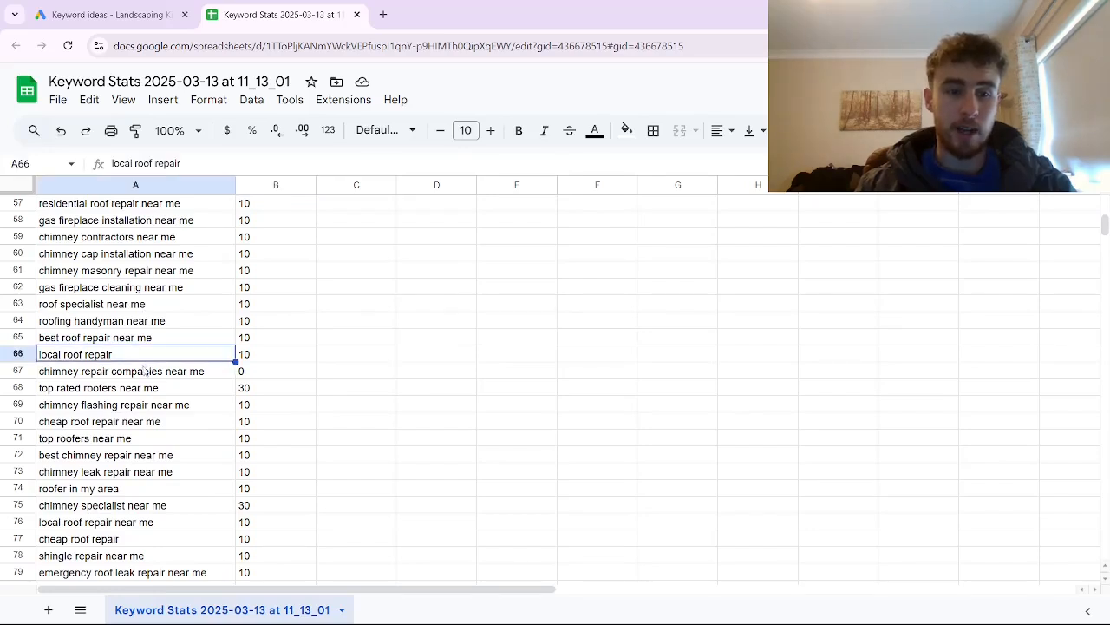
{"action": "left_click", "coordinate": [146, 371]}
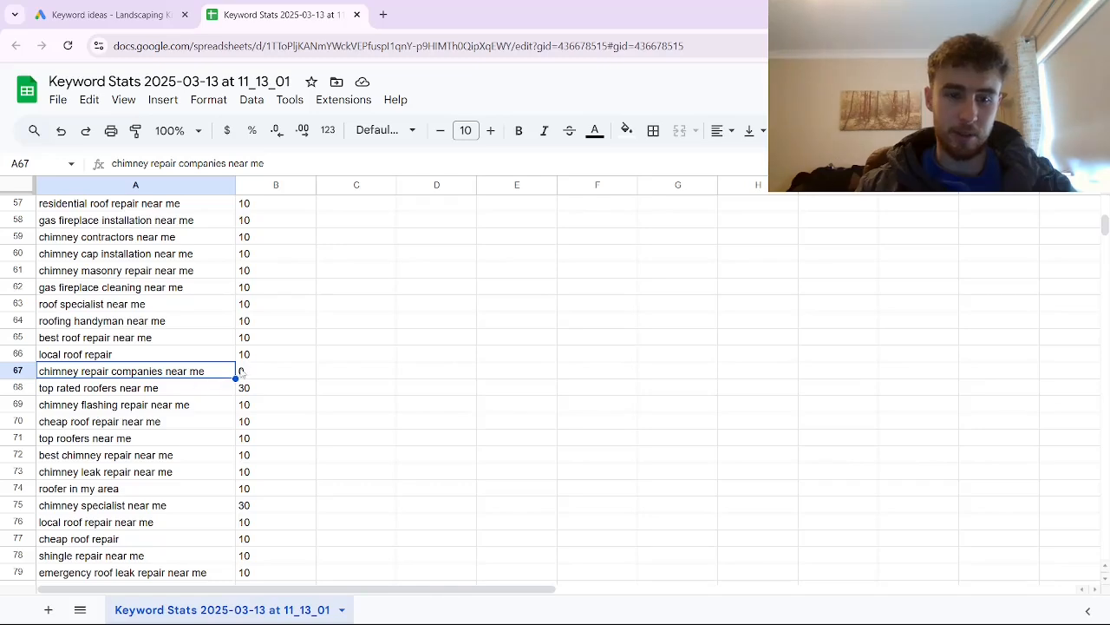
{"action": "left_click", "coordinate": [246, 373]}
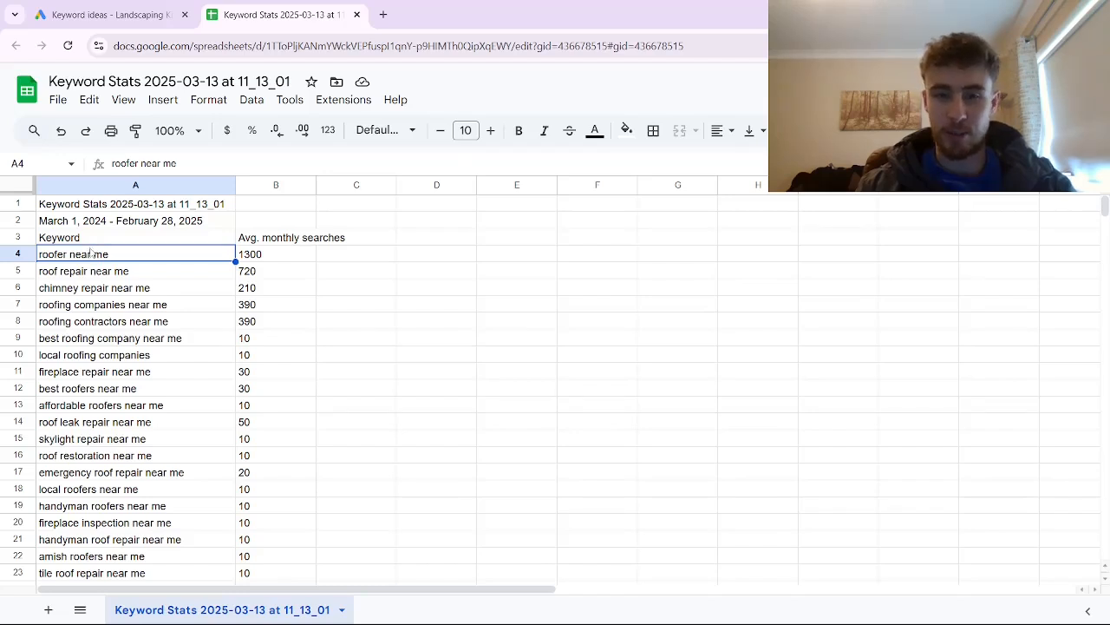
Go through the keywords from "roof repair near me" down and delete the "fireplace repair near me" row
{"action": "left_click", "coordinate": [100, 272]}
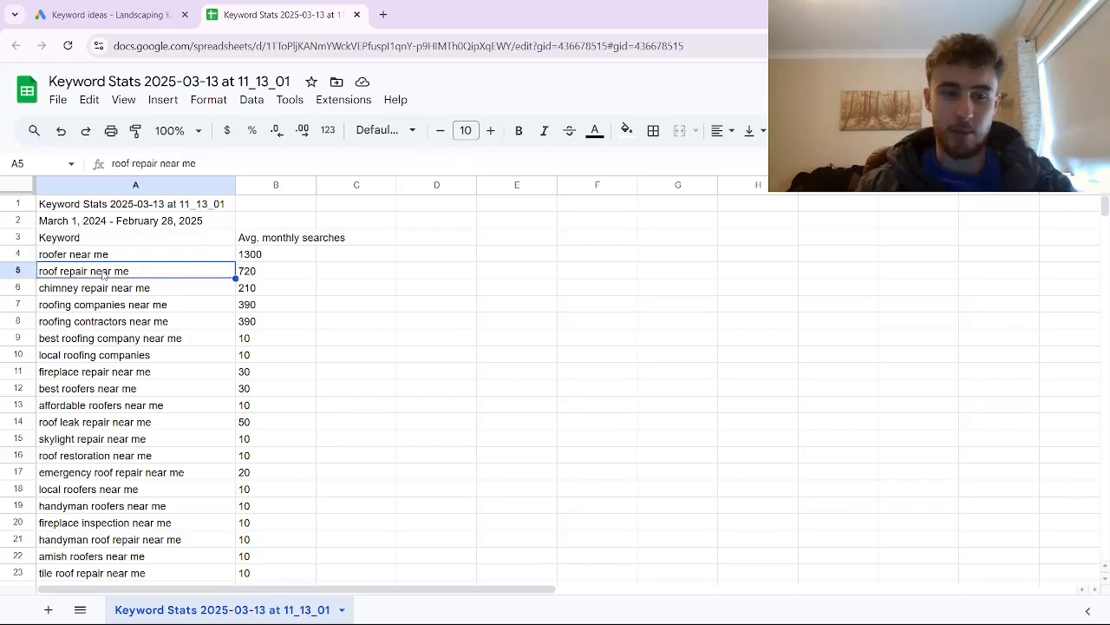
{"action": "left_click", "coordinate": [105, 294]}
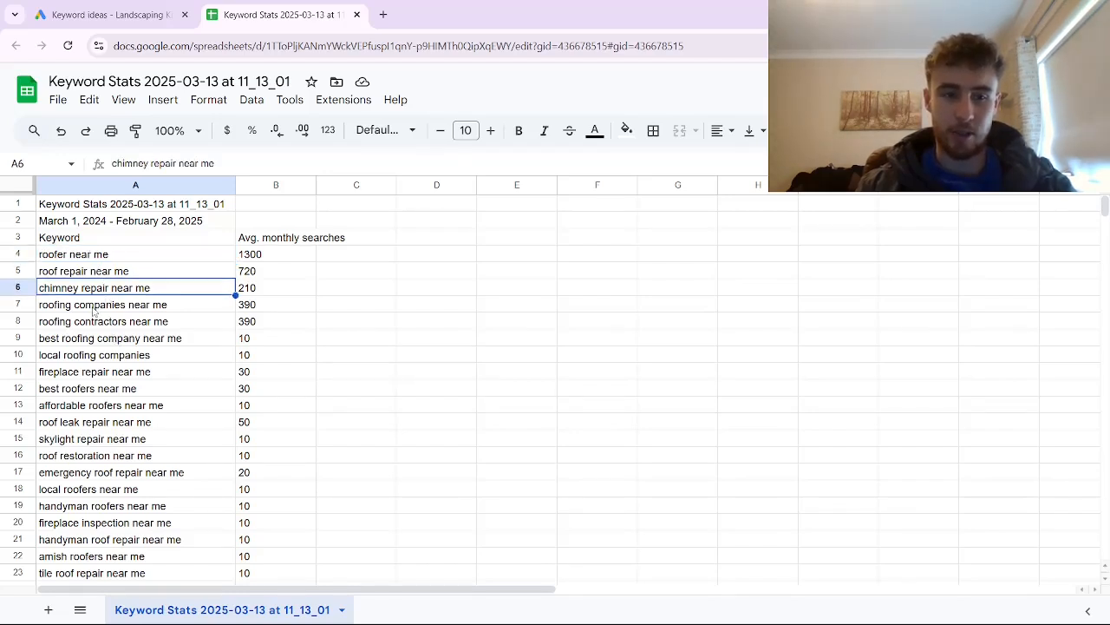
{"action": "left_click", "coordinate": [93, 309]}
{"action": "key", "text": "Down"}
{"action": "key", "text": "Down"}
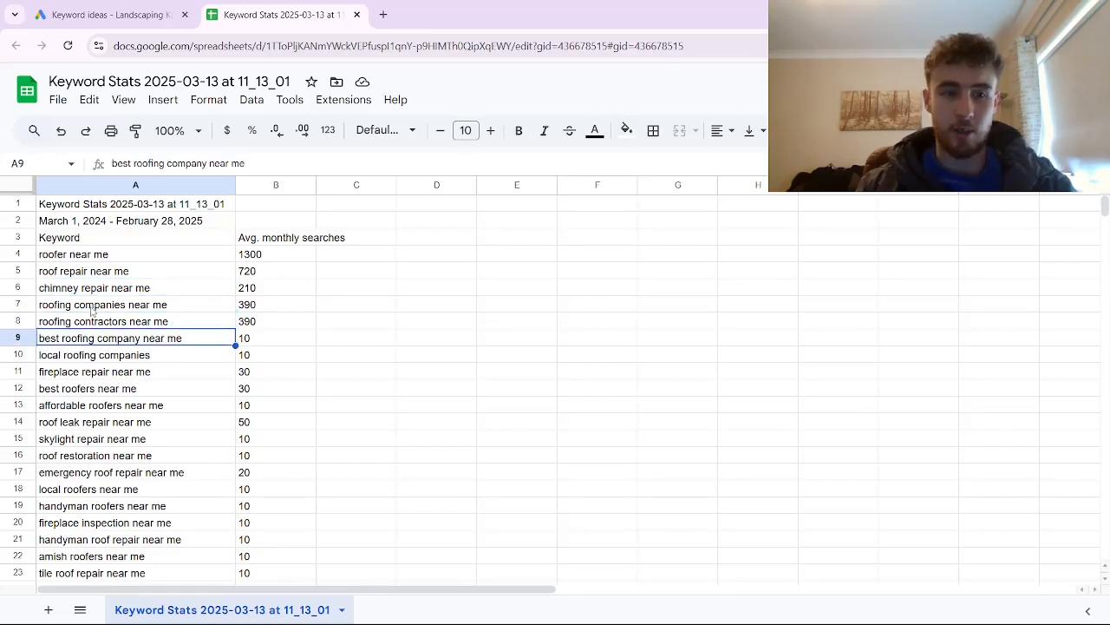
{"action": "key", "text": "Down"}
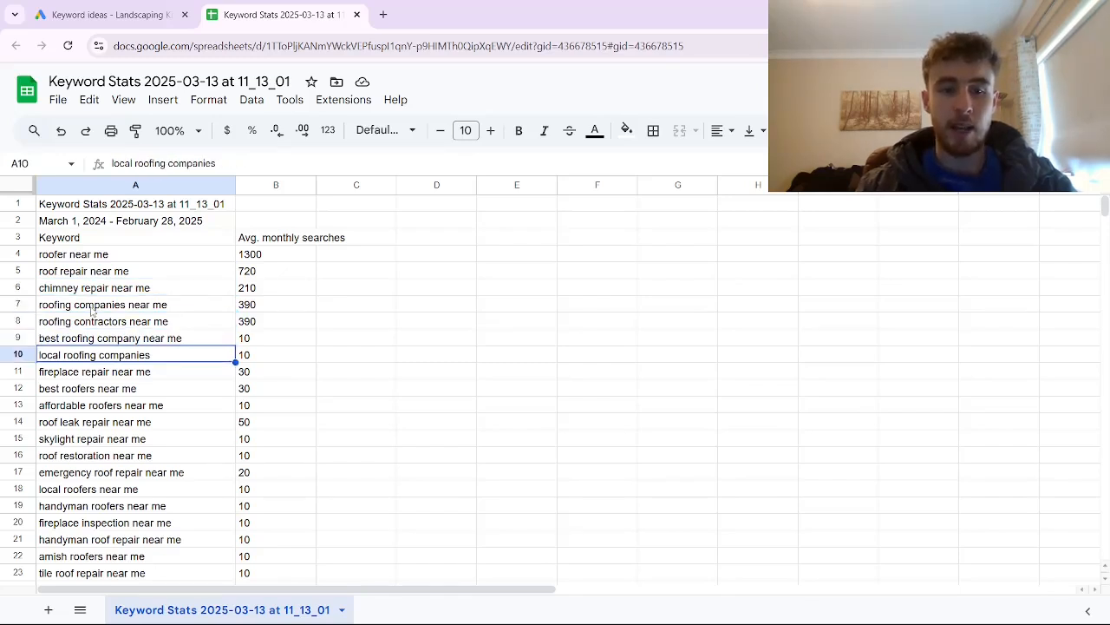
{"action": "key", "text": "Down"}
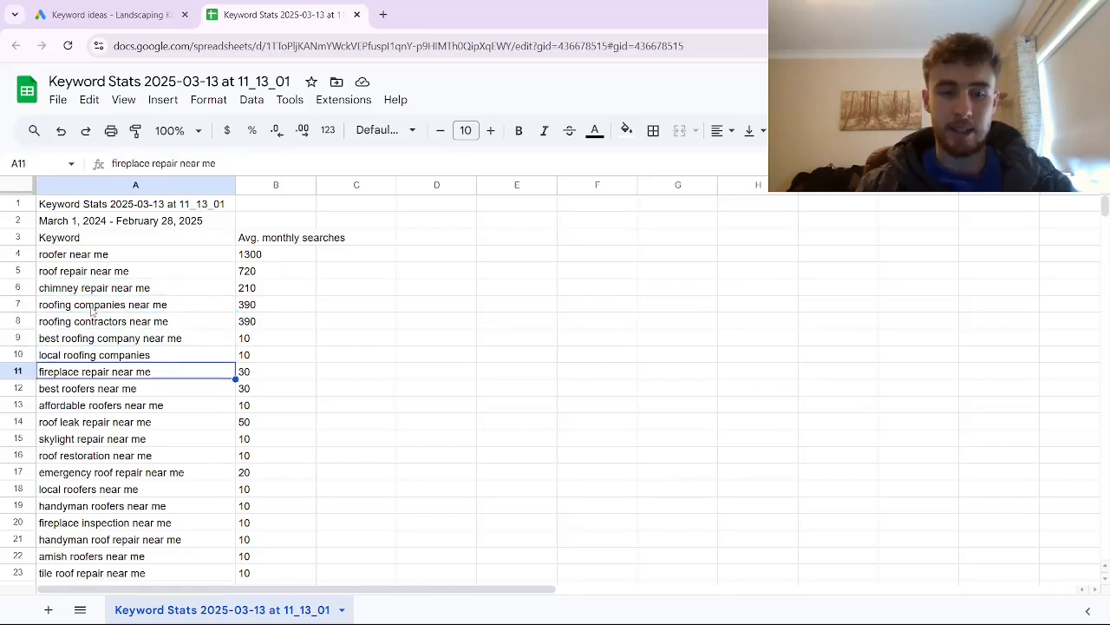
{"action": "right_click", "coordinate": [84, 371]}
{"action": "left_click", "coordinate": [121, 350]}
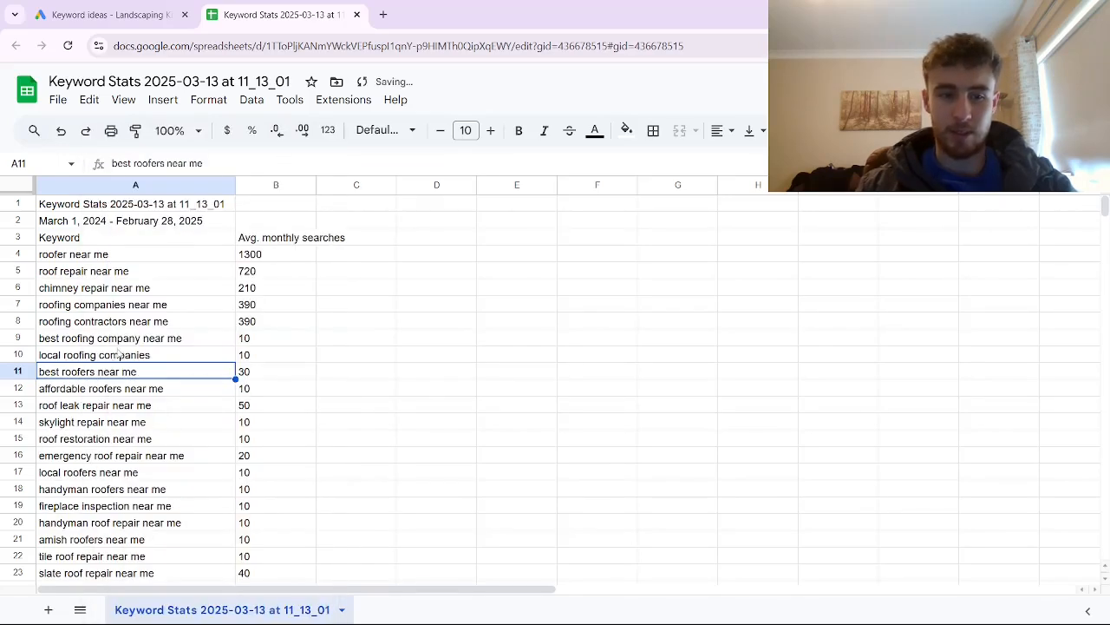
Delete the "skylight repair near me" row from the keyword list
{"action": "key", "text": "Down"}
{"action": "key", "text": "Down"}
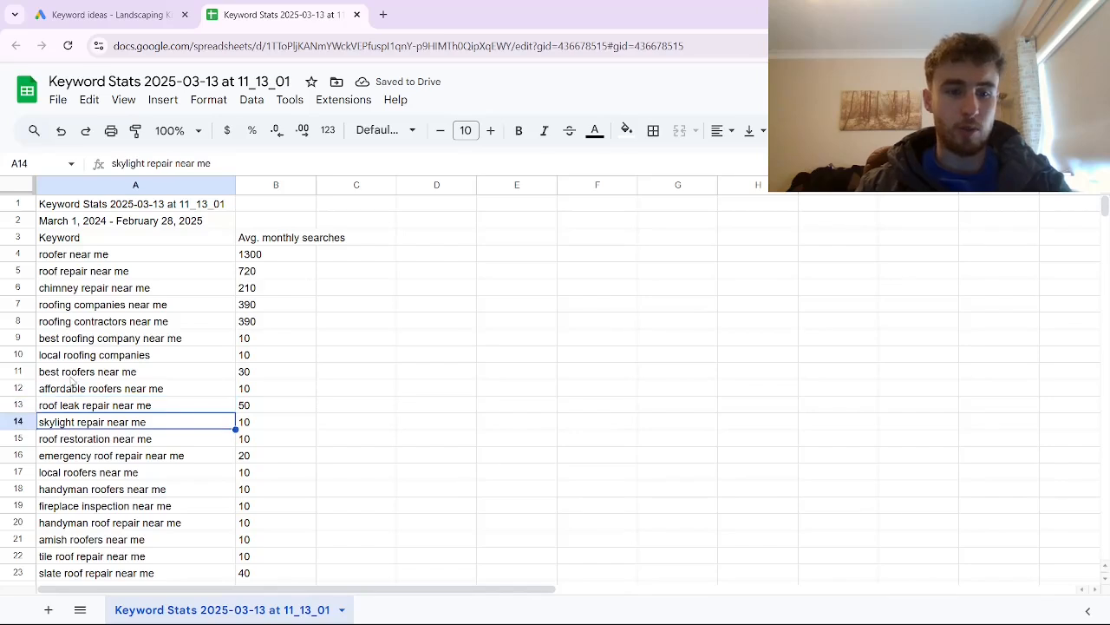
{"action": "right_click", "coordinate": [78, 424]}
{"action": "left_click", "coordinate": [114, 351]}
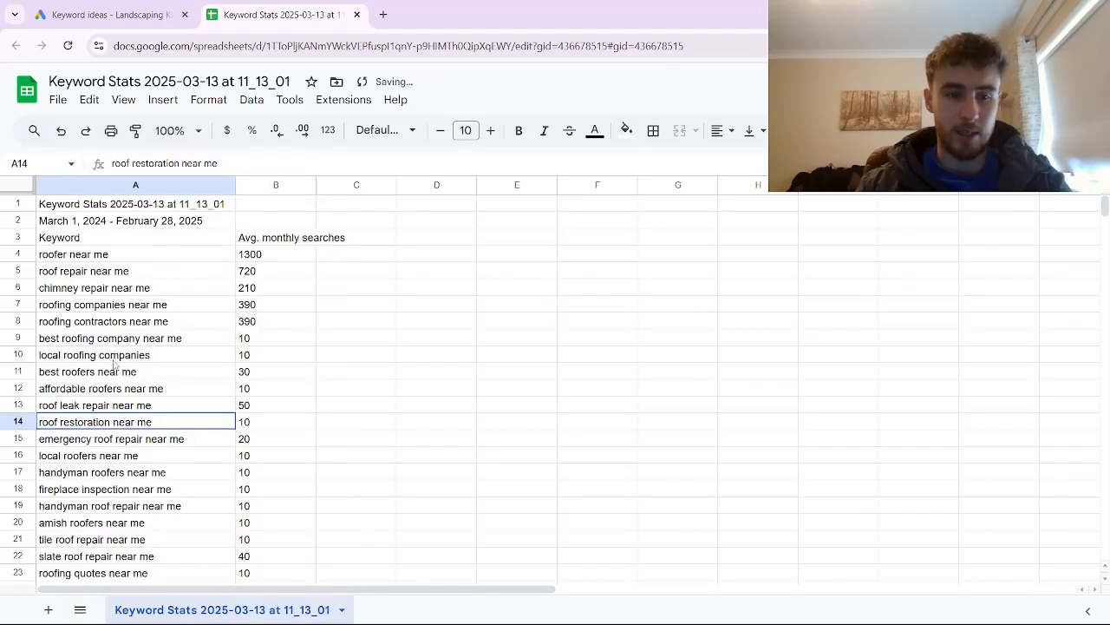
Delete the "fireplace inspection near me" and "amish roofers near me" rows
{"action": "left_click", "coordinate": [113, 445]}
{"action": "left_click", "coordinate": [87, 491]}
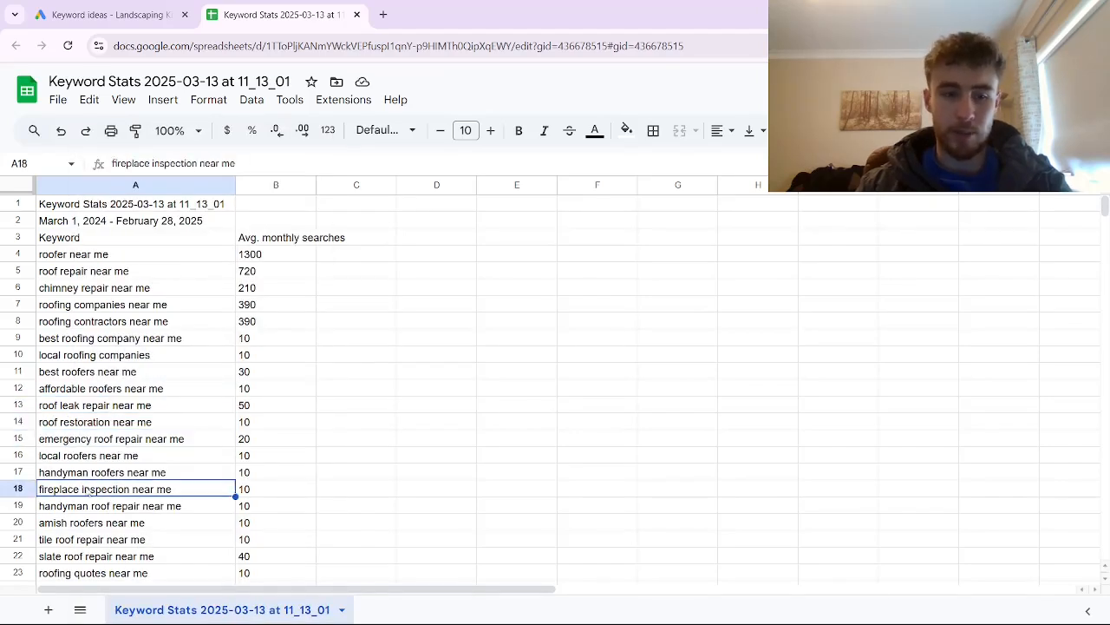
{"action": "right_click", "coordinate": [87, 491]}
{"action": "left_click", "coordinate": [140, 351]}
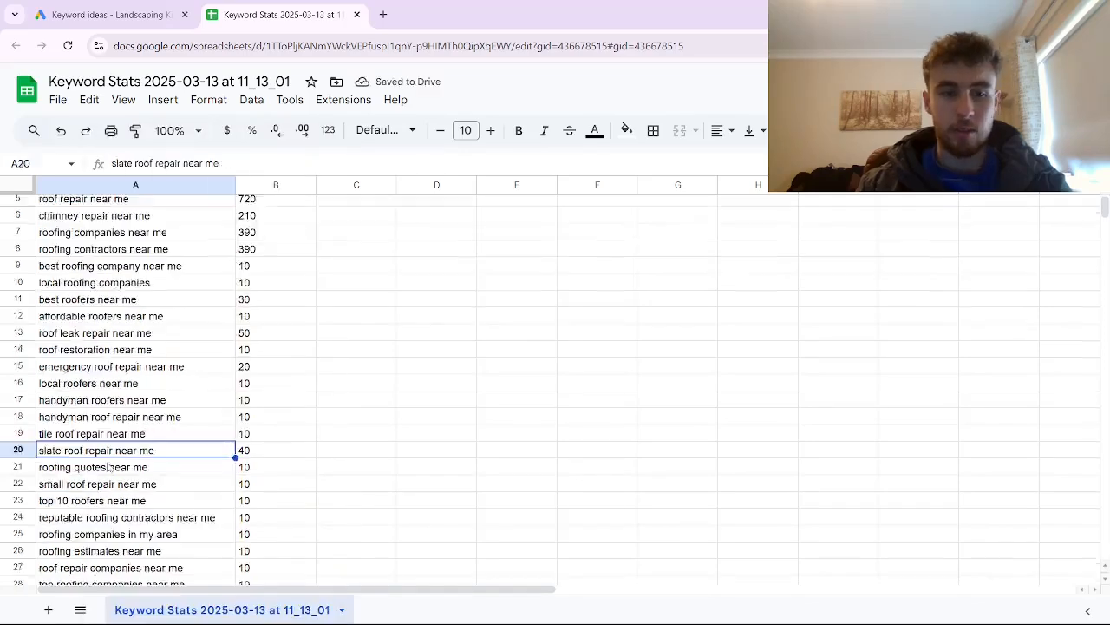
Delete the "roofing quotes near me" and "top 10 roofers near me" rows
{"action": "left_click", "coordinate": [108, 467]}
{"action": "right_click", "coordinate": [108, 466]}
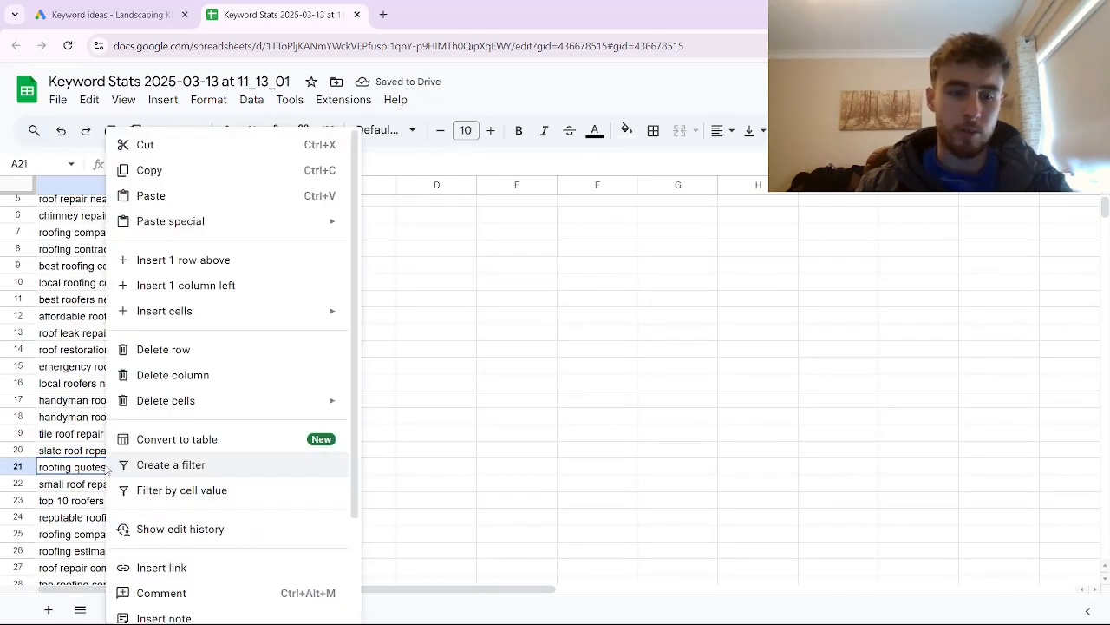
{"action": "left_click", "coordinate": [139, 351]}
{"action": "left_click", "coordinate": [73, 487]}
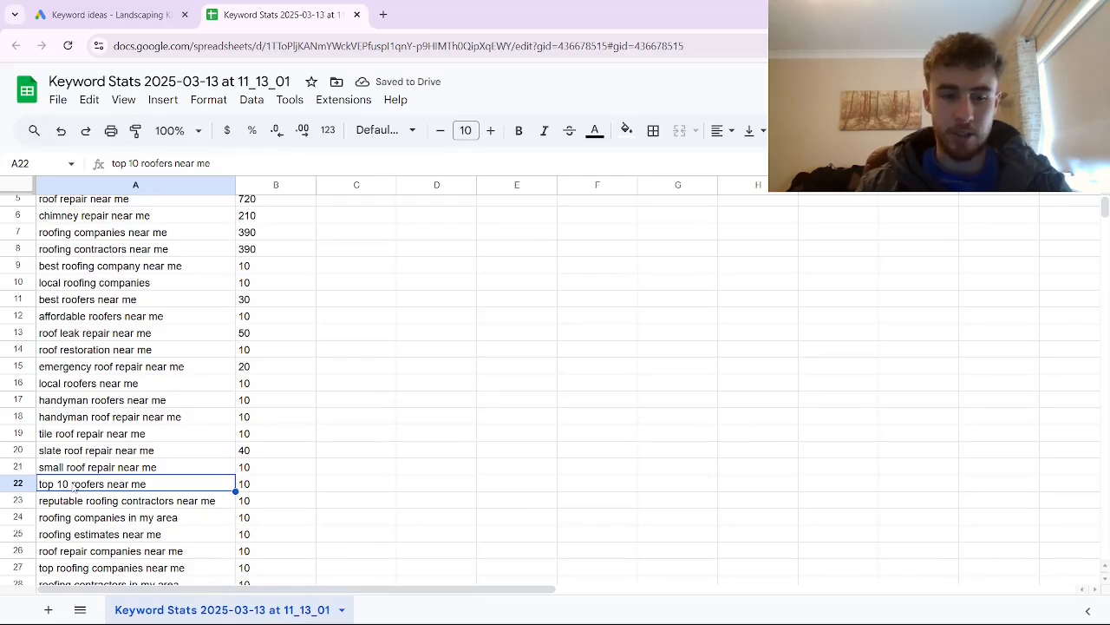
{"action": "right_click", "coordinate": [73, 487]}
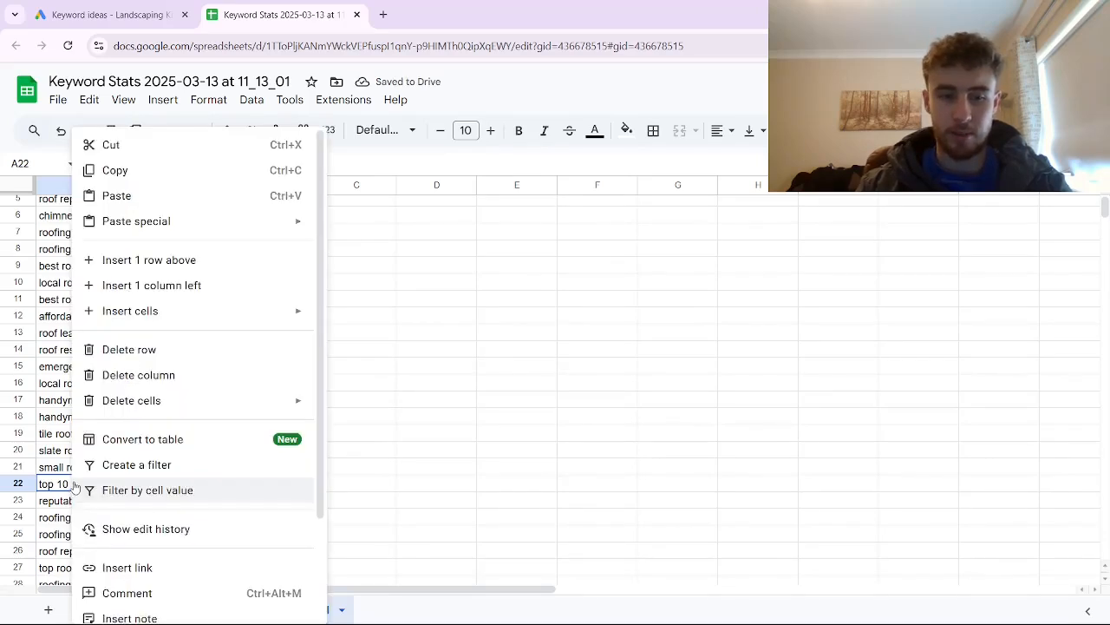
{"action": "left_click", "coordinate": [114, 349]}
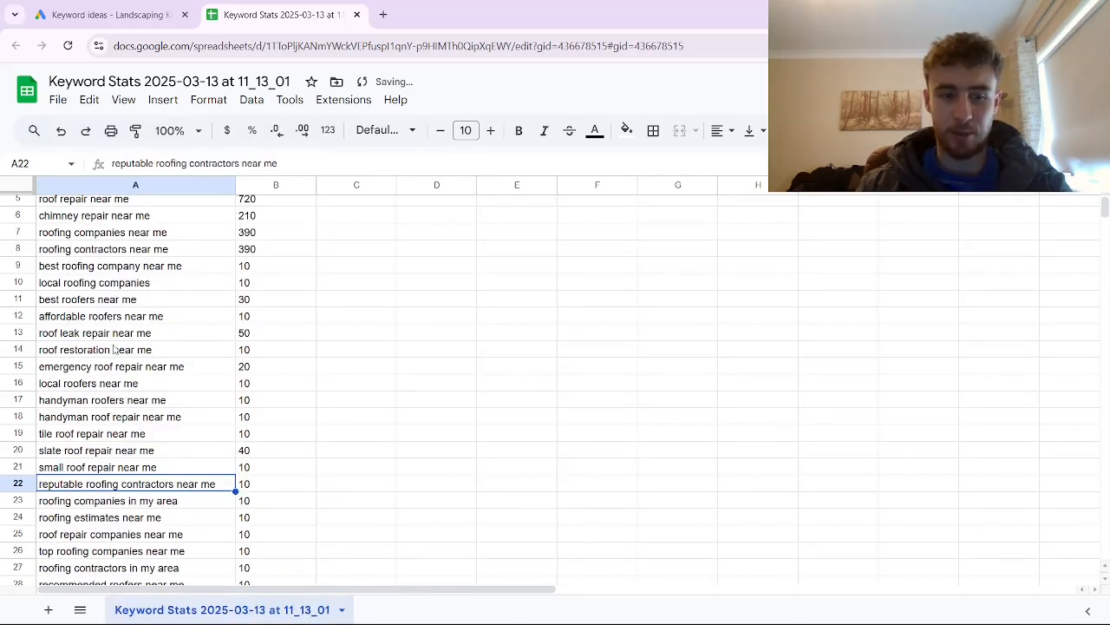
Delete the "roofing estimates near me" row from the keyword list
{"action": "left_click", "coordinate": [98, 504]}
{"action": "left_click", "coordinate": [97, 517]}
{"action": "right_click", "coordinate": [97, 517]}
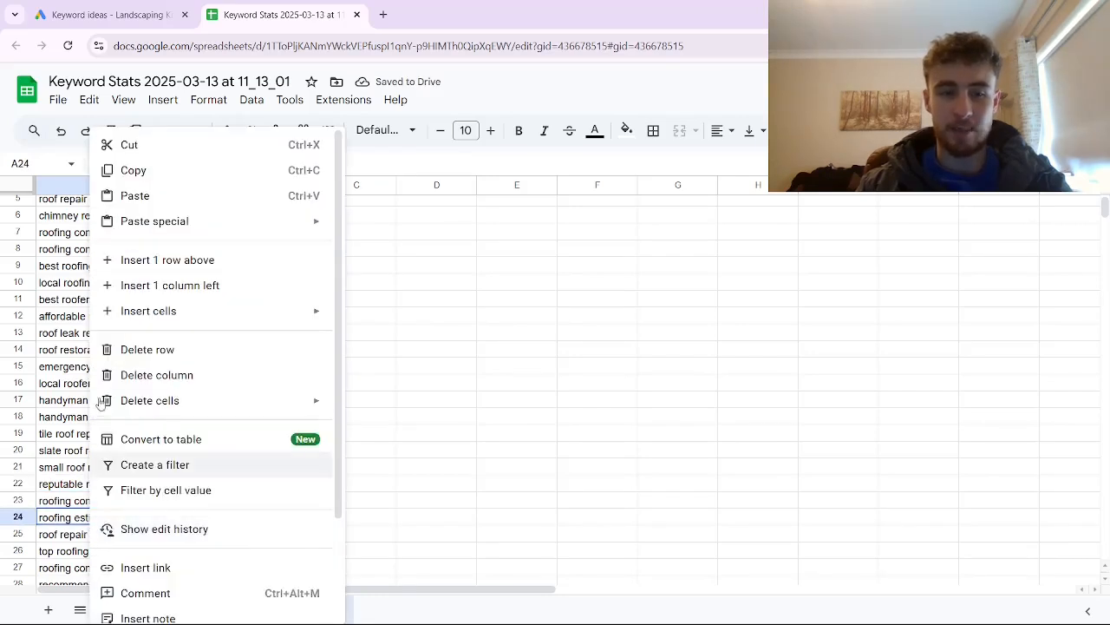
{"action": "left_click", "coordinate": [125, 351]}
Delete the "cheap roofing companies near me" and "cheap roofers near me" rows from the keyword list
{"action": "left_click", "coordinate": [73, 549]}
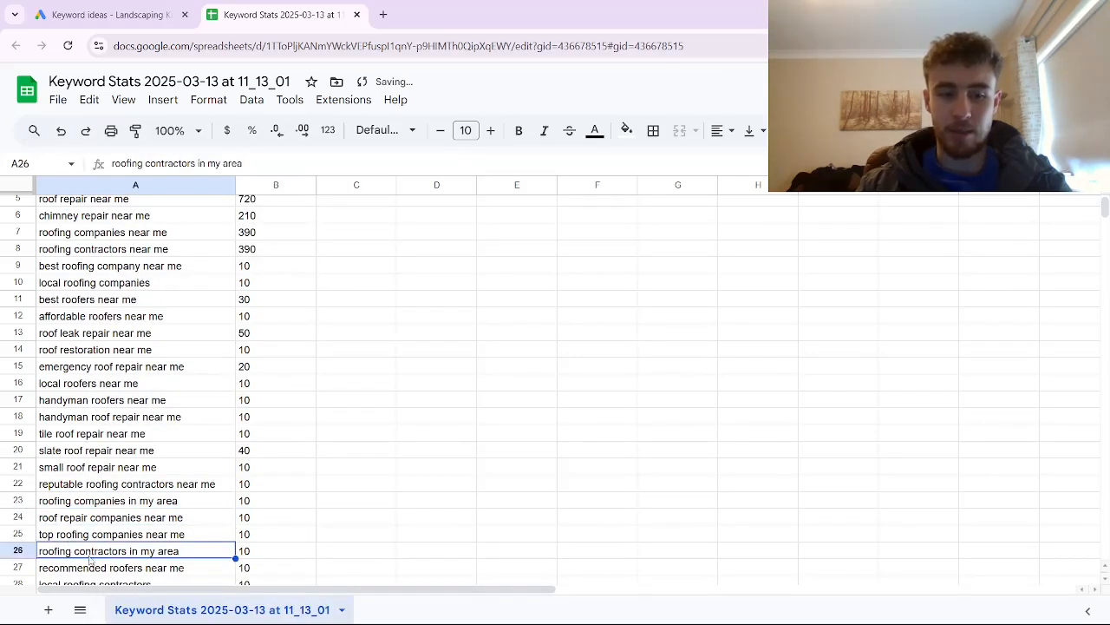
{"action": "left_click", "coordinate": [91, 572]}
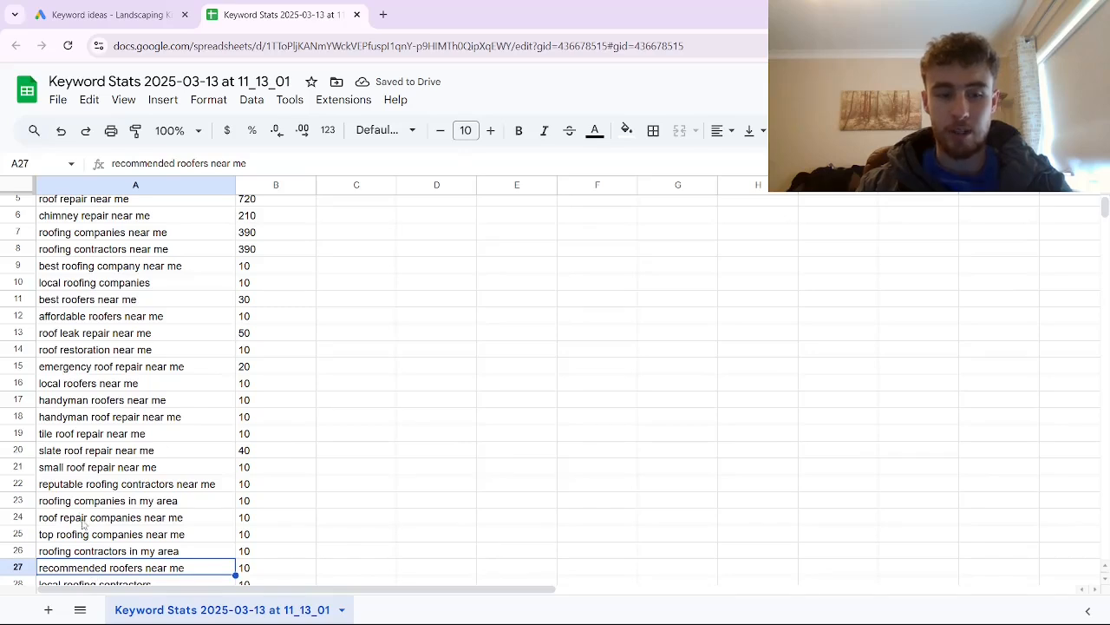
{"action": "left_click", "coordinate": [88, 552]}
{"action": "scroll", "coordinate": [88, 538], "scroll_direction": "down", "scroll_amount": 3}
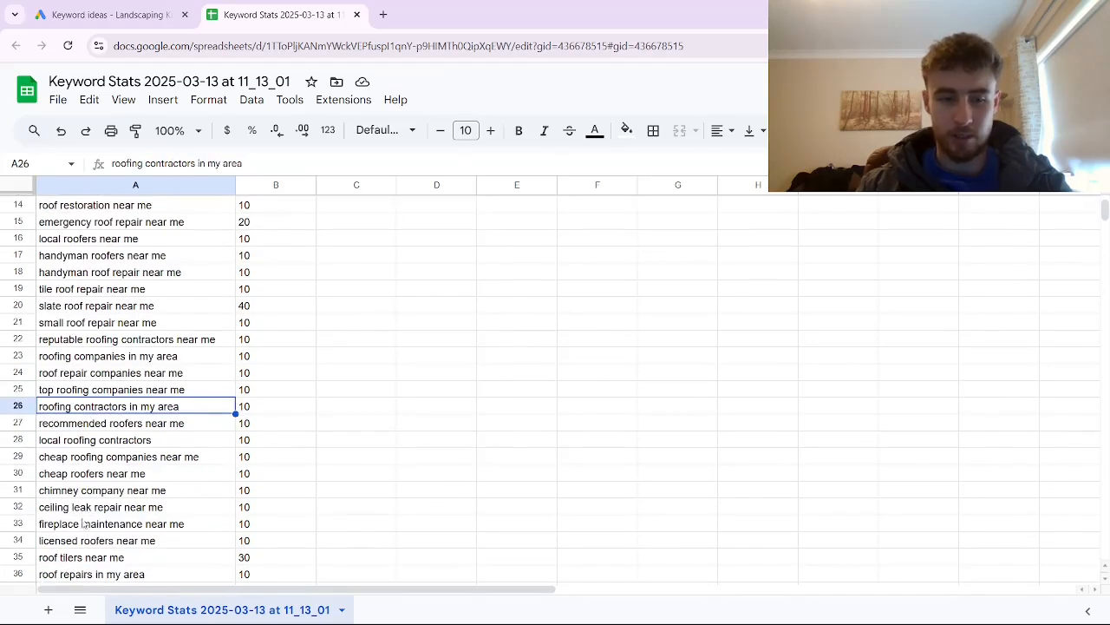
{"action": "left_click", "coordinate": [92, 421]}
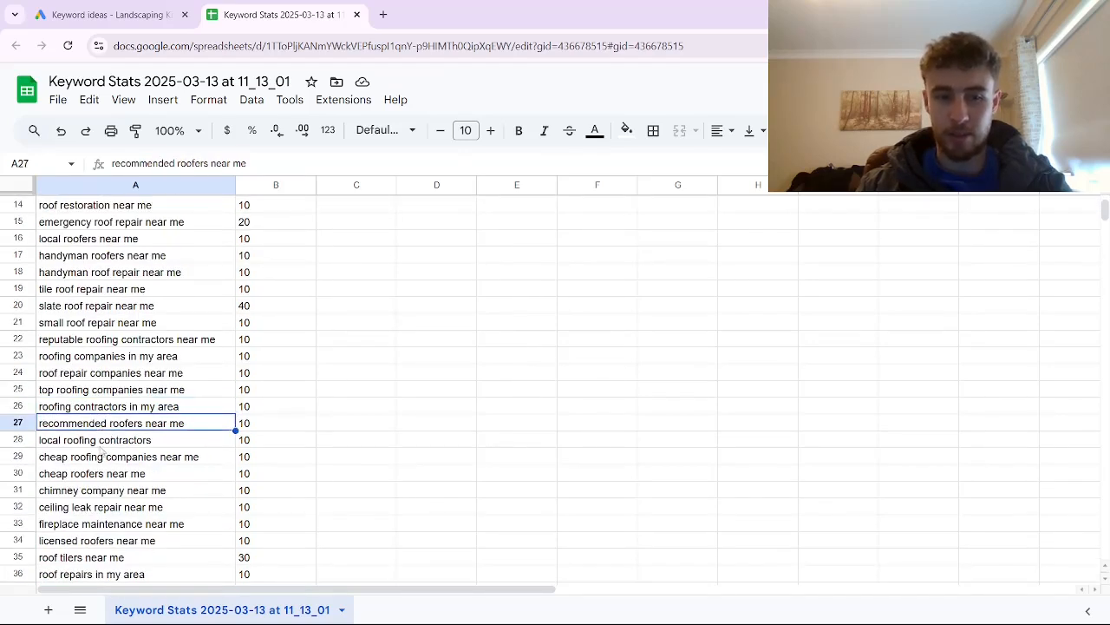
{"action": "left_click", "coordinate": [102, 443]}
{"action": "left_click", "coordinate": [95, 462]}
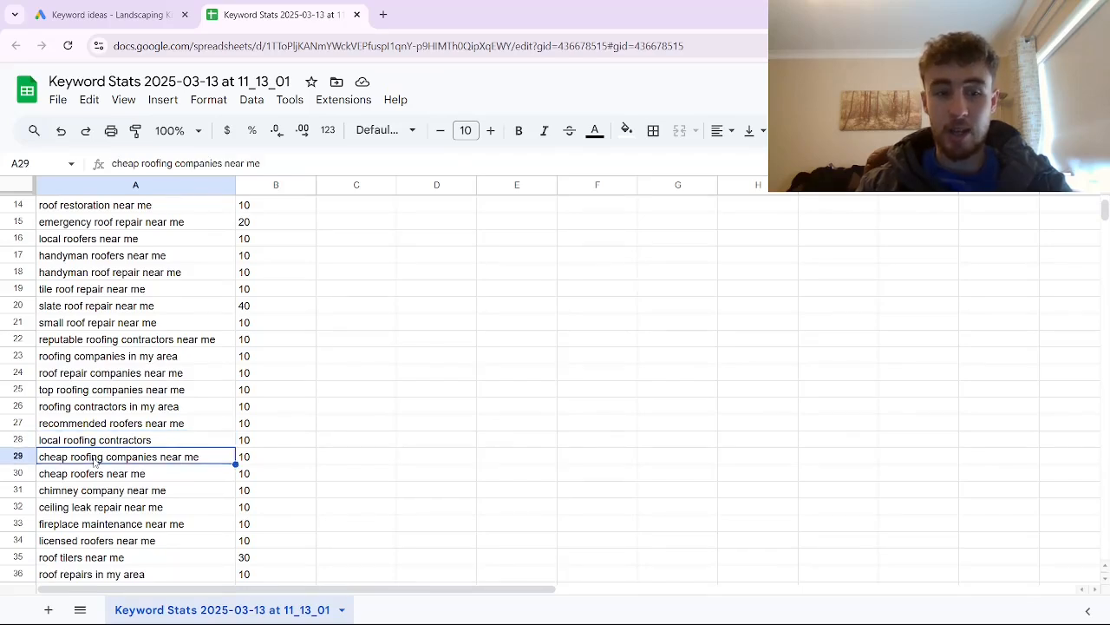
{"action": "right_click", "coordinate": [94, 466]}
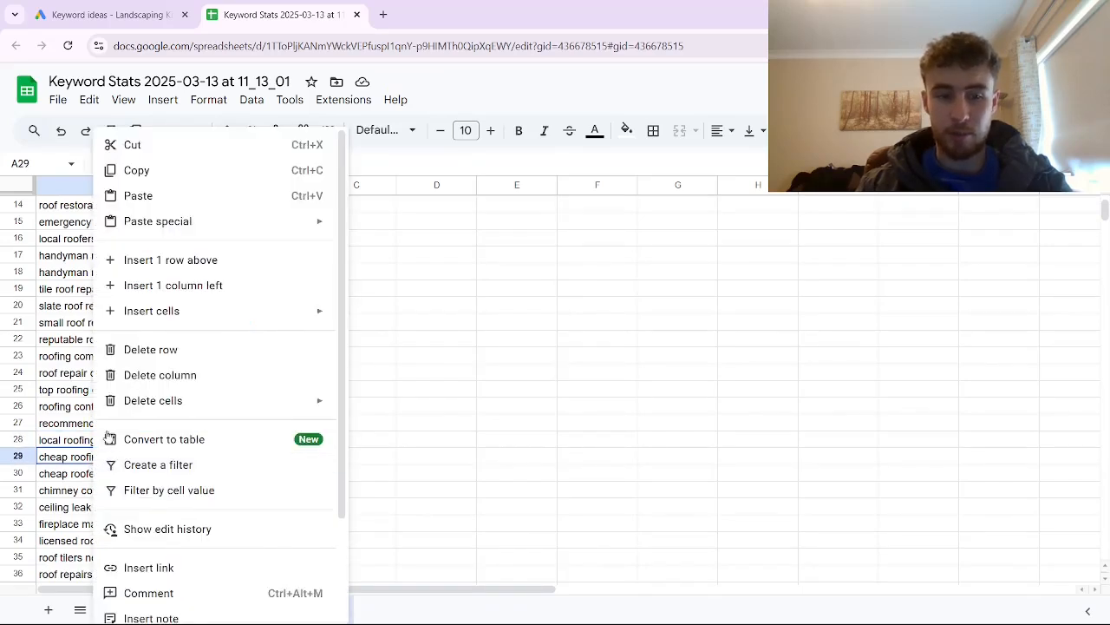
{"action": "left_click", "coordinate": [141, 351]}
{"action": "right_click", "coordinate": [71, 460]}
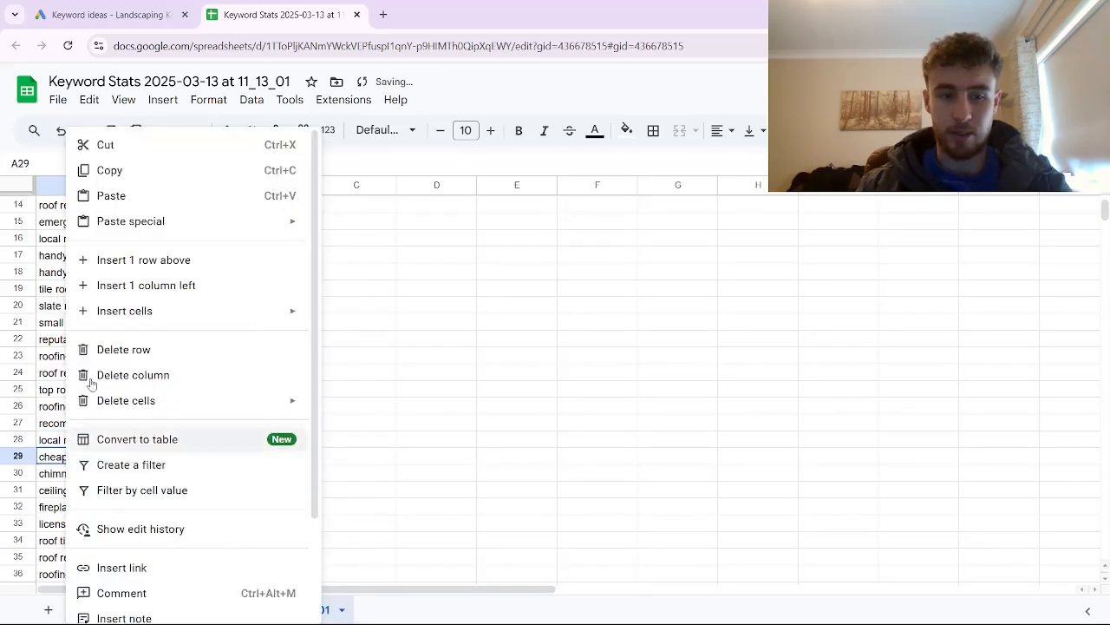
{"action": "left_click", "coordinate": [100, 351]}
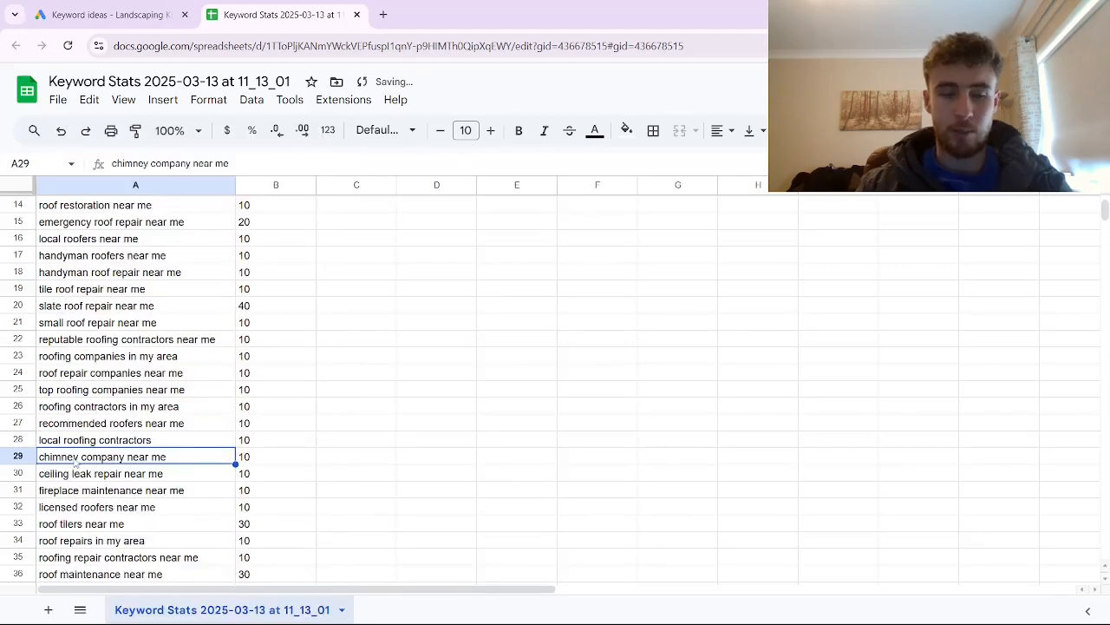
Delete the "chimney company near me" row from the keyword list
{"action": "right_click", "coordinate": [76, 458]}
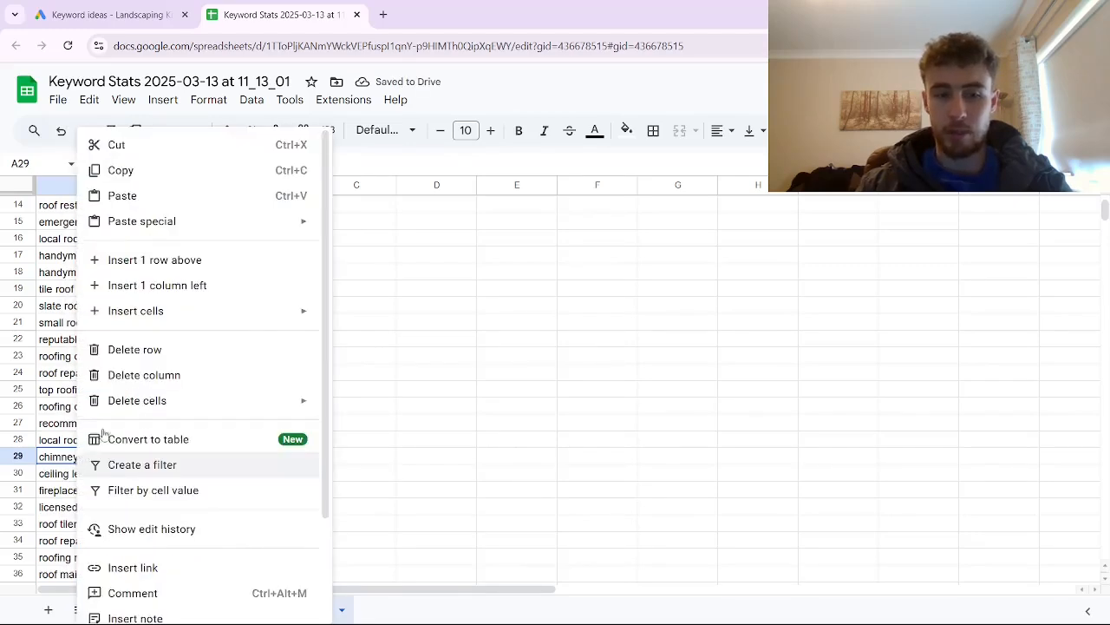
{"action": "left_click", "coordinate": [66, 457]}
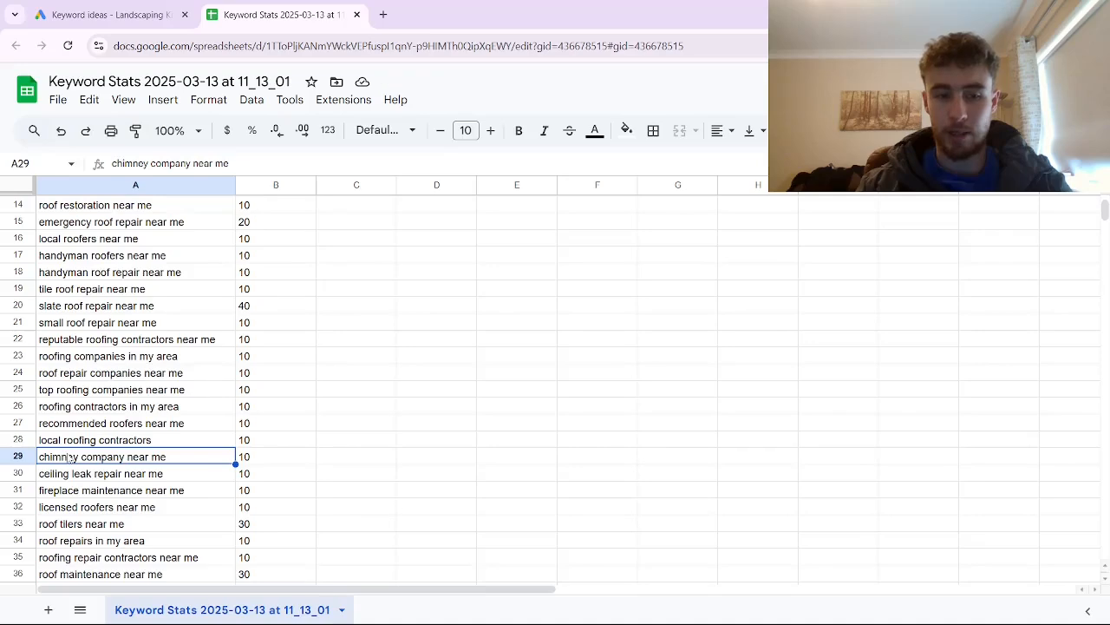
{"action": "right_click", "coordinate": [68, 457]}
{"action": "left_click", "coordinate": [122, 349]}
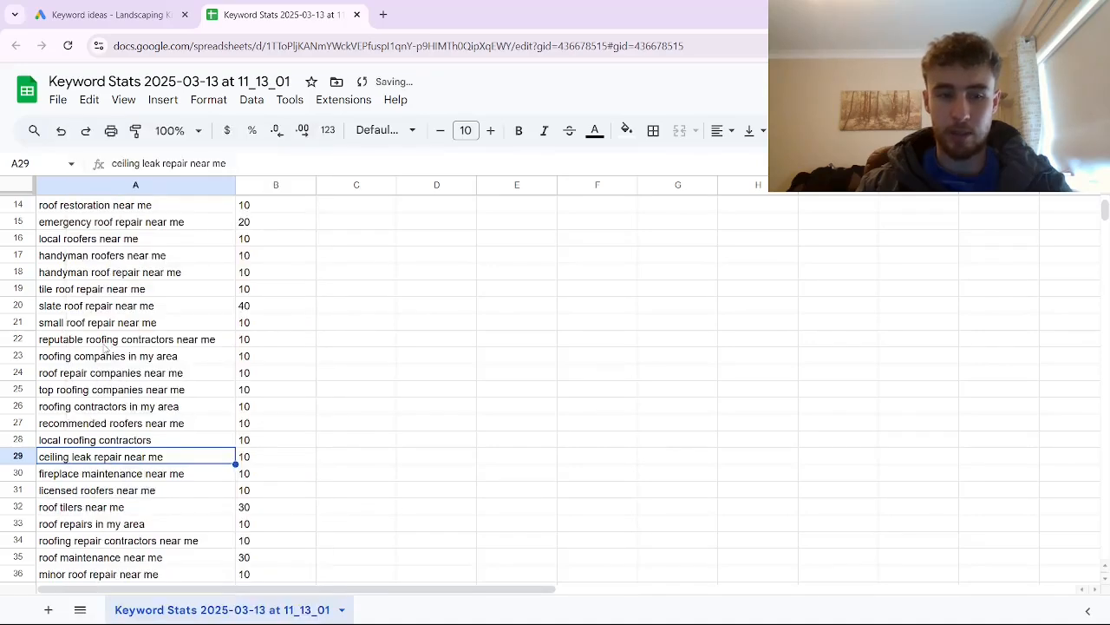
Review the remaining roofing keywords from the start of the list for any that are irrelevant
{"action": "scroll", "coordinate": [122, 431], "scroll_direction": "up", "scroll_amount": 5}
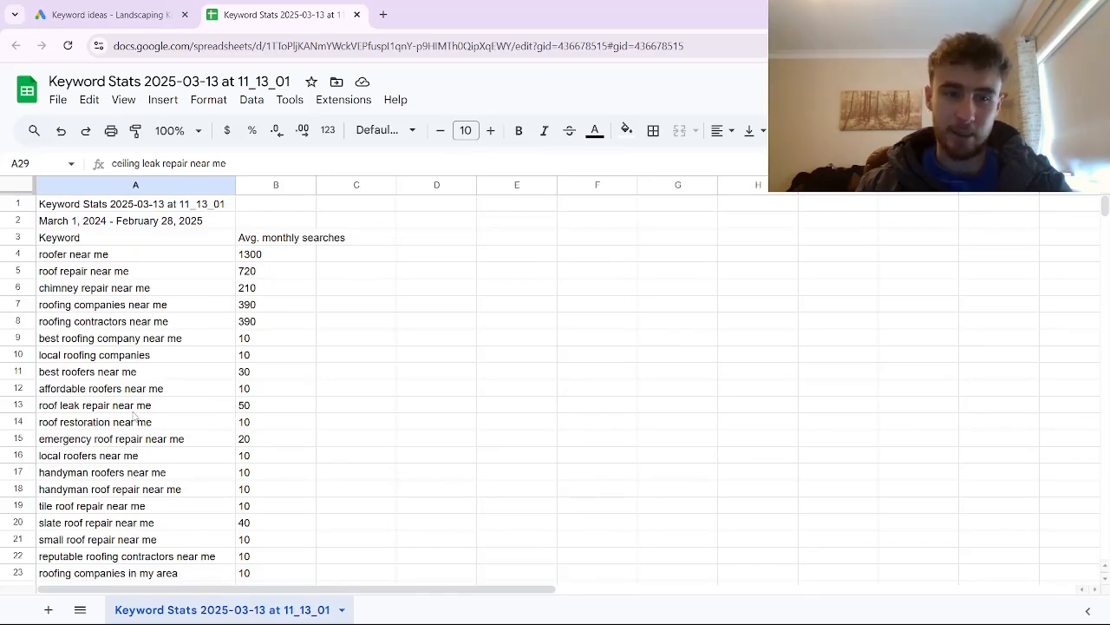
{"action": "left_click", "coordinate": [86, 338]}
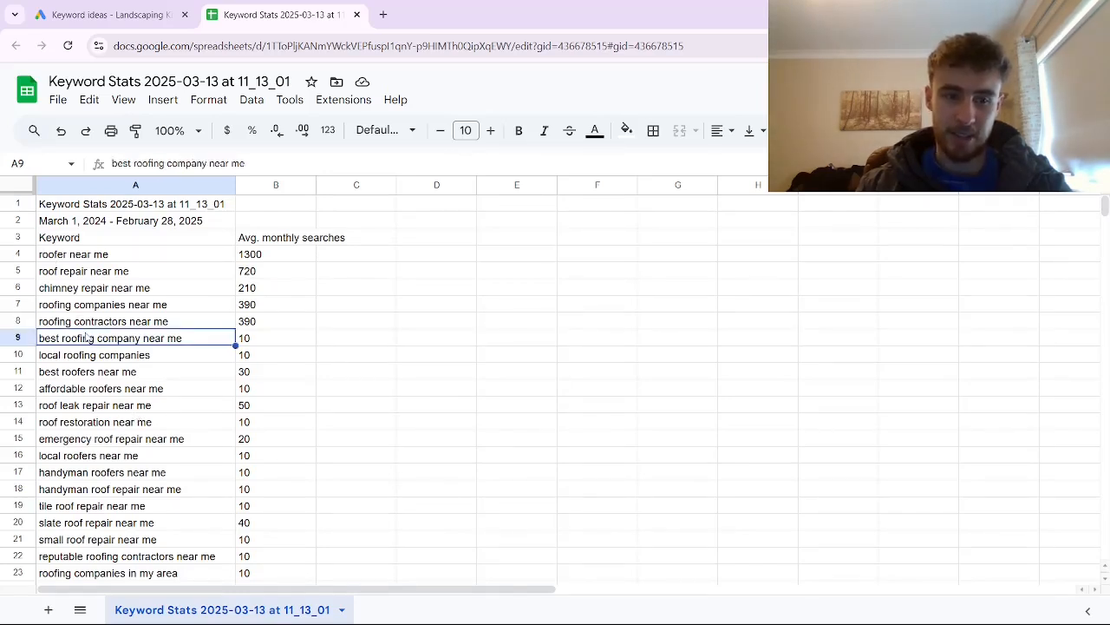
{"action": "left_click", "coordinate": [93, 355]}
{"action": "left_click", "coordinate": [97, 373]}
{"action": "left_click", "coordinate": [98, 422]}
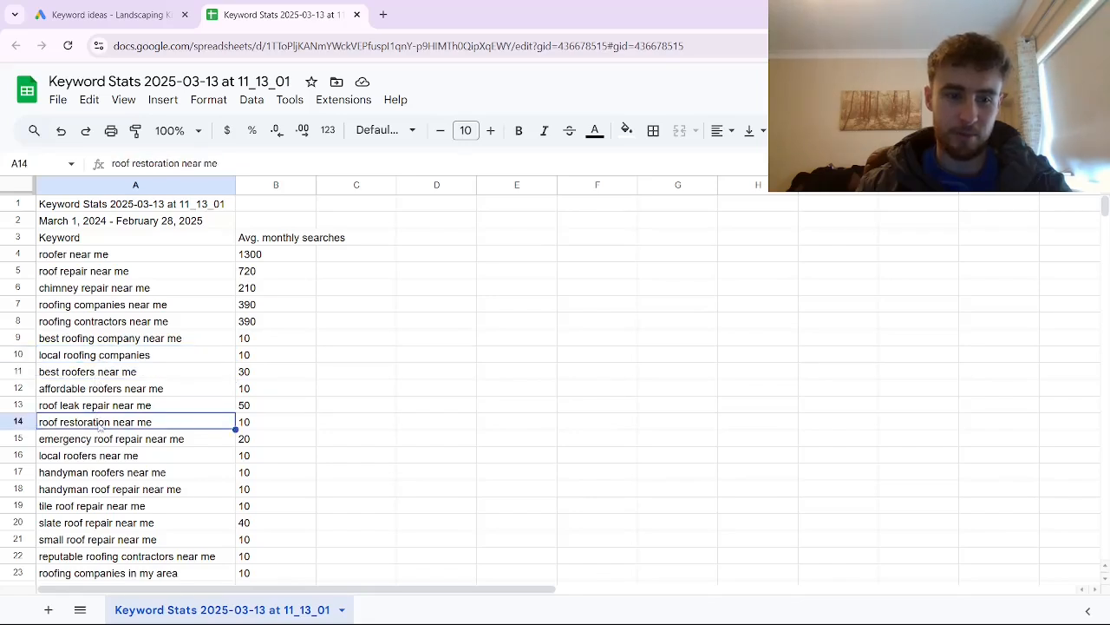
{"action": "scroll", "coordinate": [97, 434], "scroll_direction": "down", "scroll_amount": 2}
{"action": "left_click", "coordinate": [92, 519]}
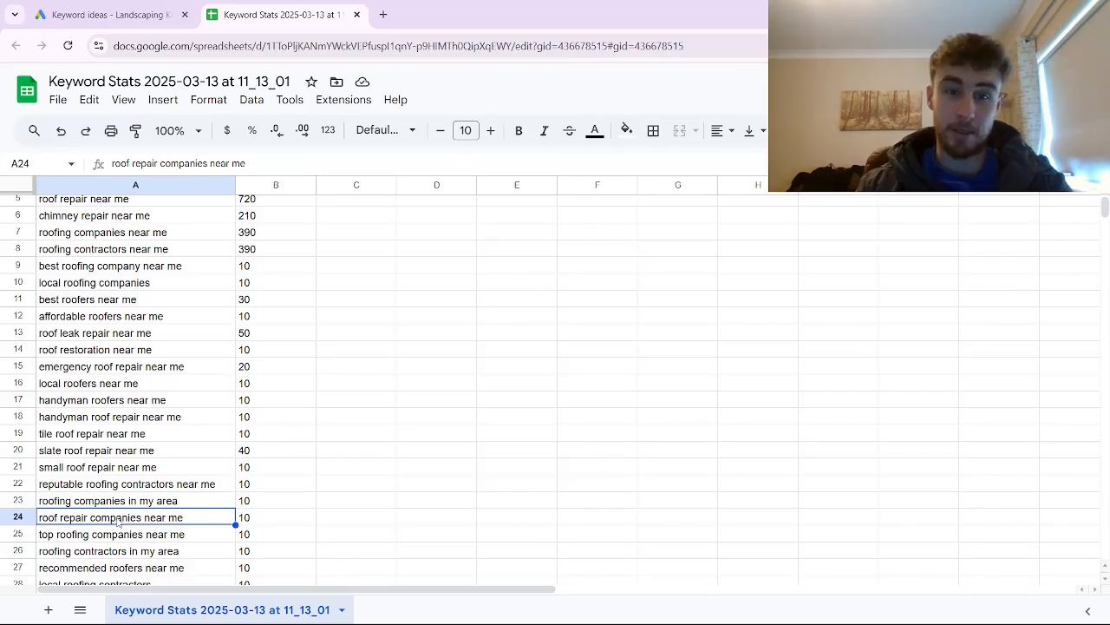
{"action": "scroll", "coordinate": [118, 520], "scroll_direction": "down", "scroll_amount": 3}
Delete the "ceiling leak repair near me" and "fireplace maintenance near me" rows together
{"action": "left_click", "coordinate": [92, 456]}
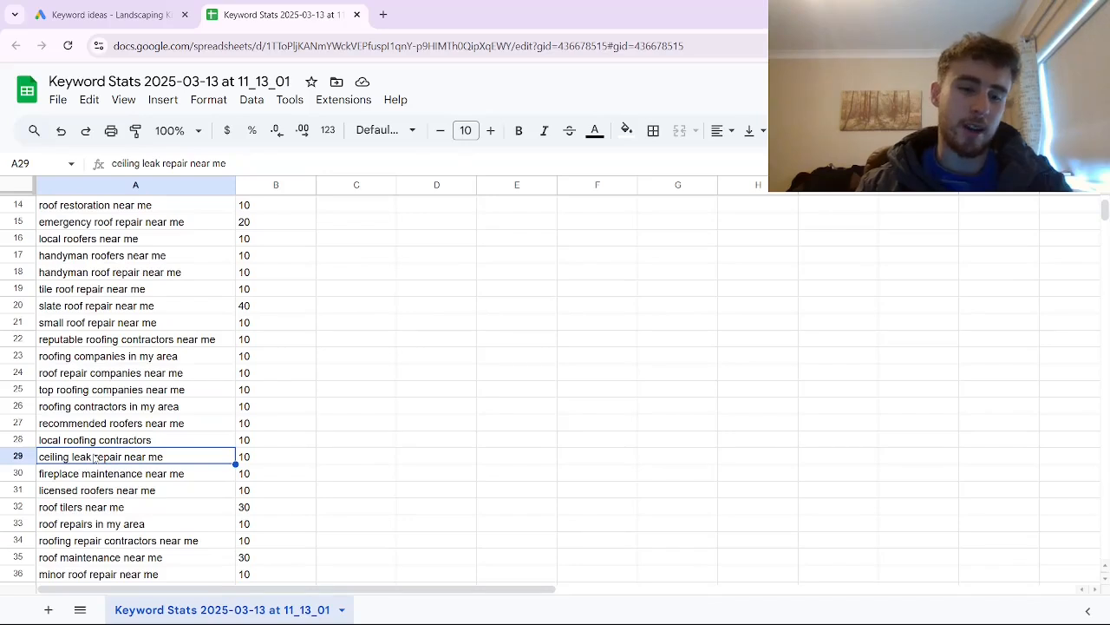
{"action": "right_click", "coordinate": [97, 462]}
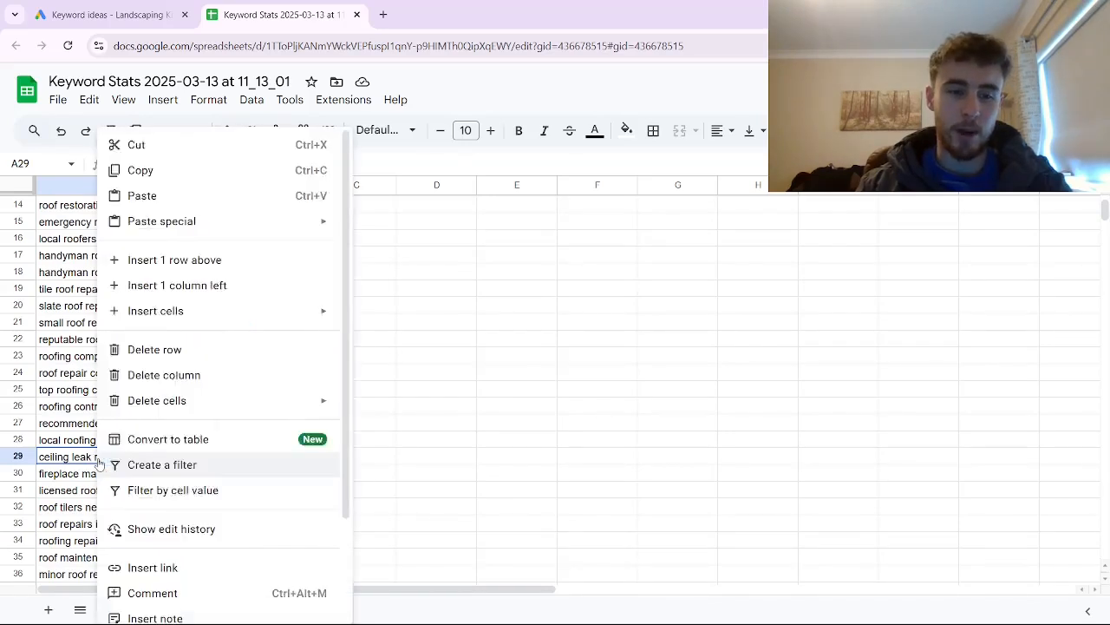
{"action": "left_click", "coordinate": [72, 463]}
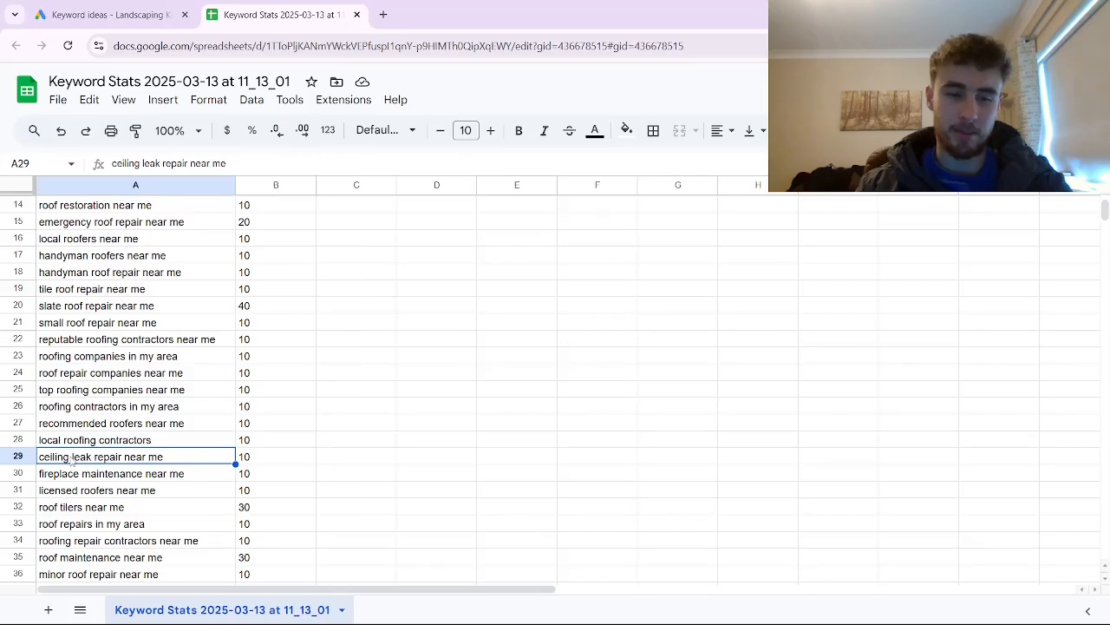
{"action": "right_click", "coordinate": [72, 461]}
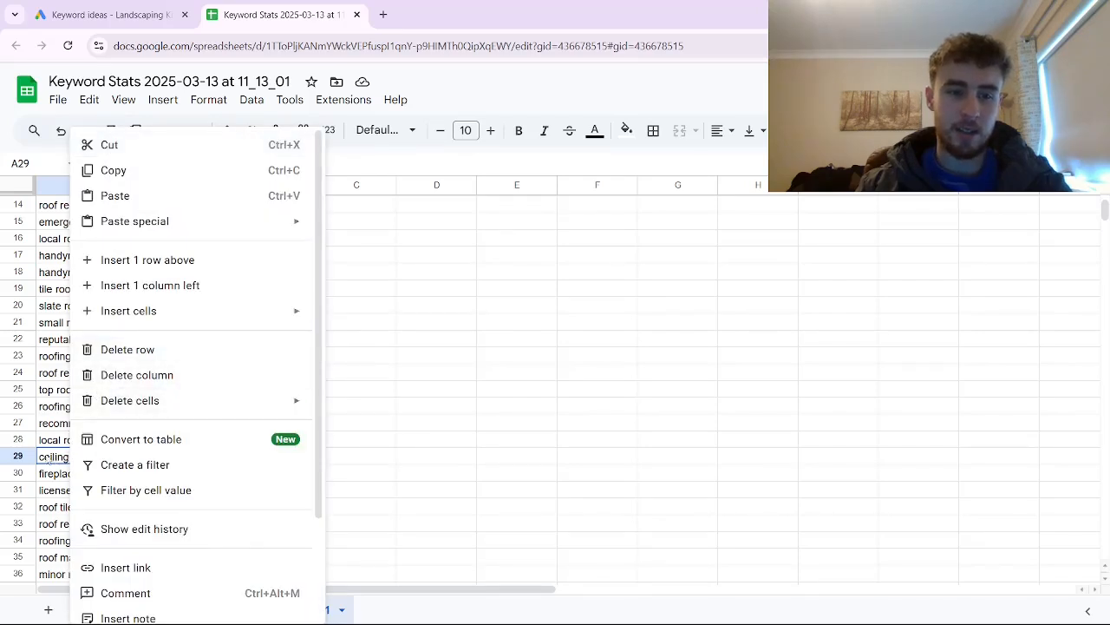
{"action": "left_click", "coordinate": [47, 456]}
{"action": "left_click", "coordinate": [71, 474]}
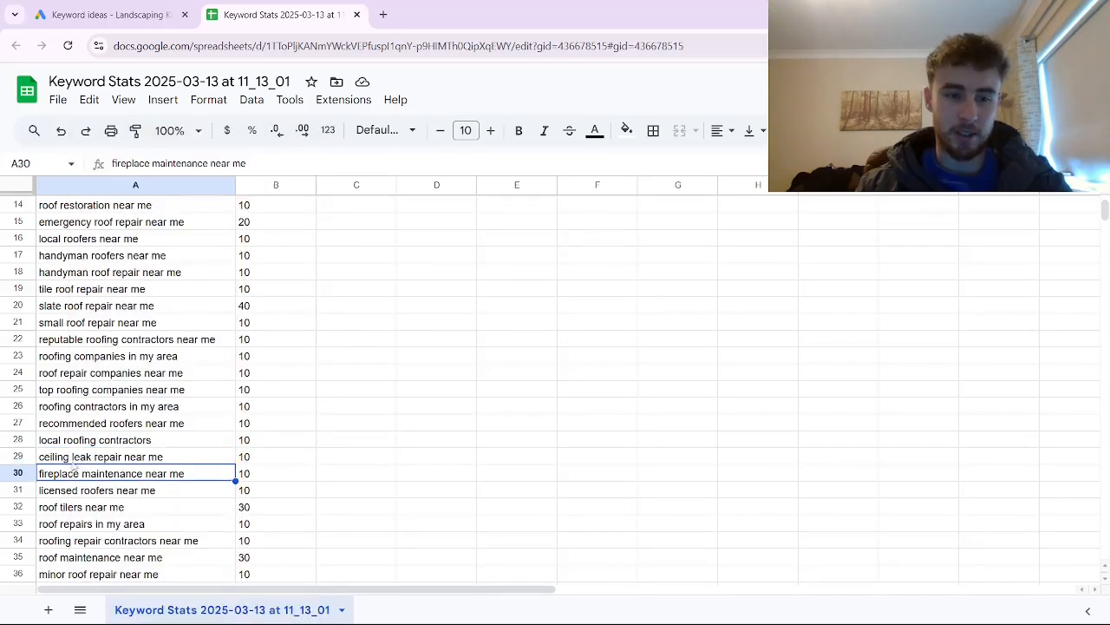
{"action": "left_click", "coordinate": [75, 460]}
{"action": "left_click", "coordinate": [83, 475], "text": "shift"}
{"action": "right_click", "coordinate": [85, 476]}
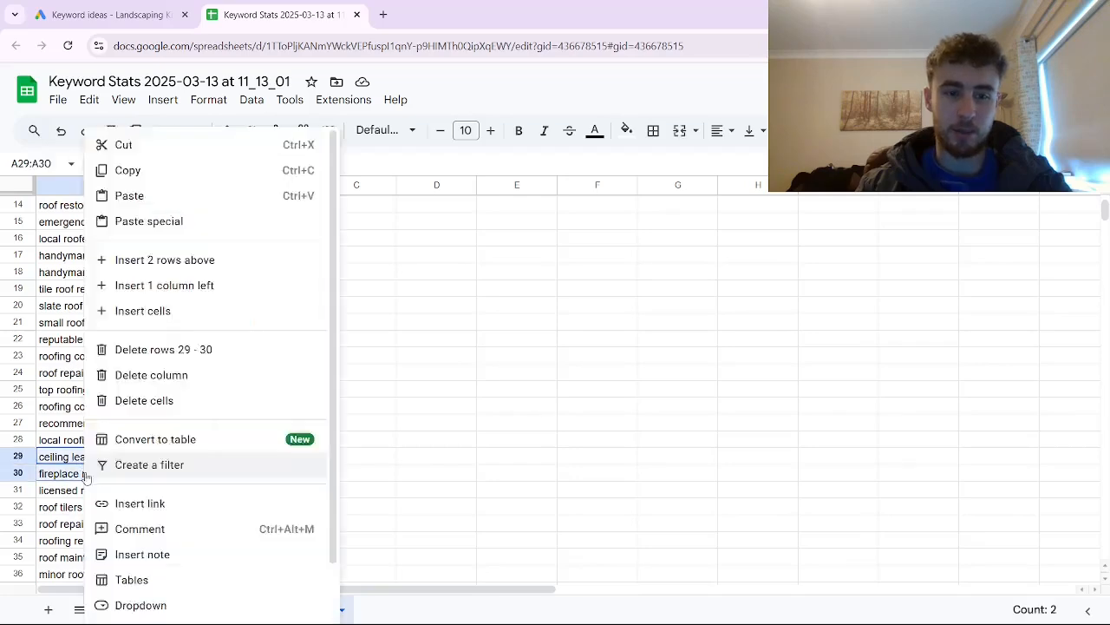
{"action": "left_click", "coordinate": [163, 349]}
{"action": "scroll", "coordinate": [133, 399], "scroll_direction": "down", "scroll_amount": 5}
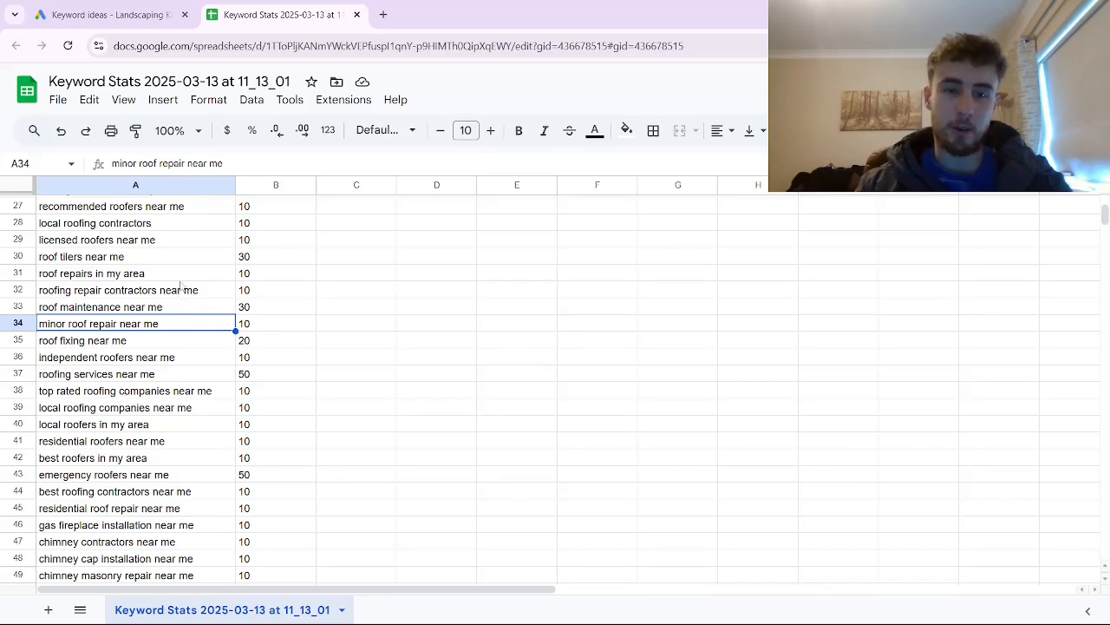
{"action": "scroll", "coordinate": [178, 295], "scroll_direction": "up", "scroll_amount": 6}
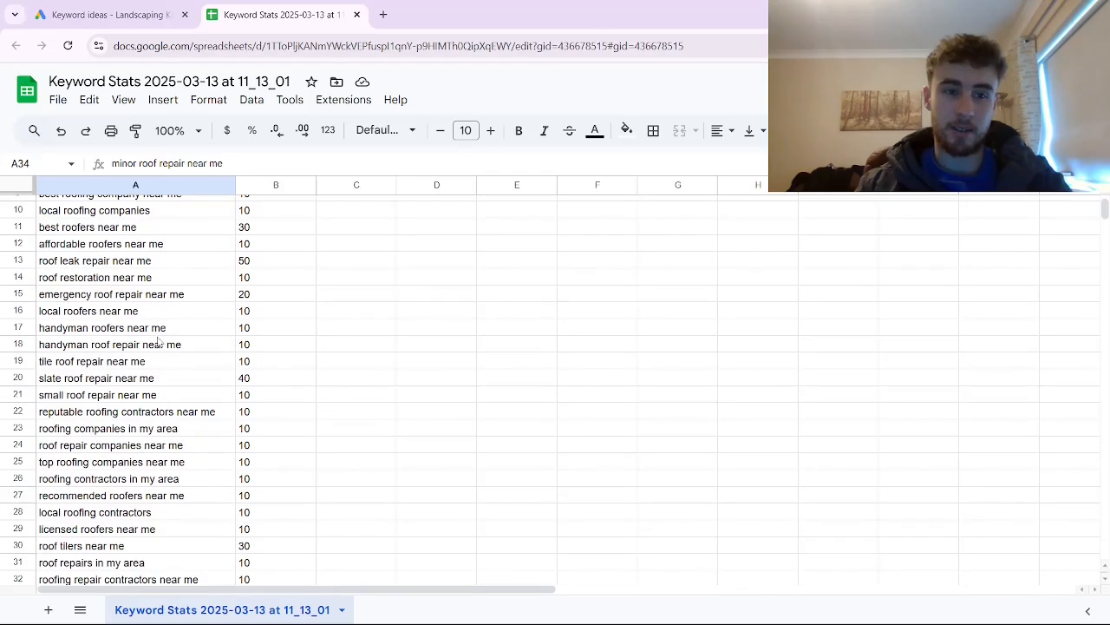
{"action": "scroll", "coordinate": [161, 343], "scroll_direction": "up", "scroll_amount": 3}
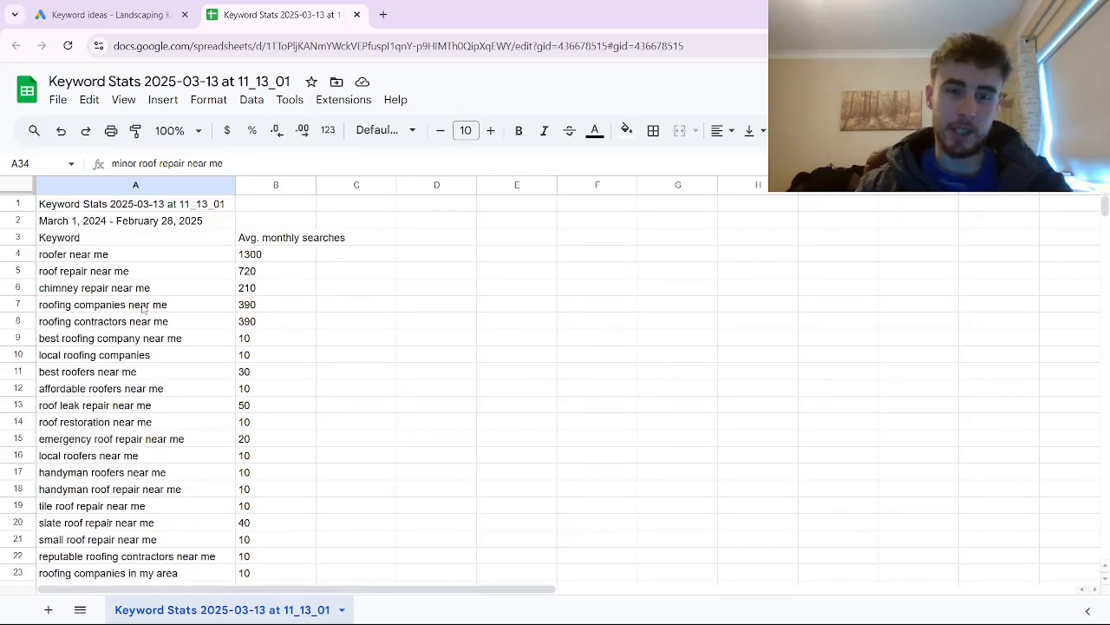
{"action": "scroll", "coordinate": [577, 297], "scroll_direction": "down", "scroll_amount": 5}
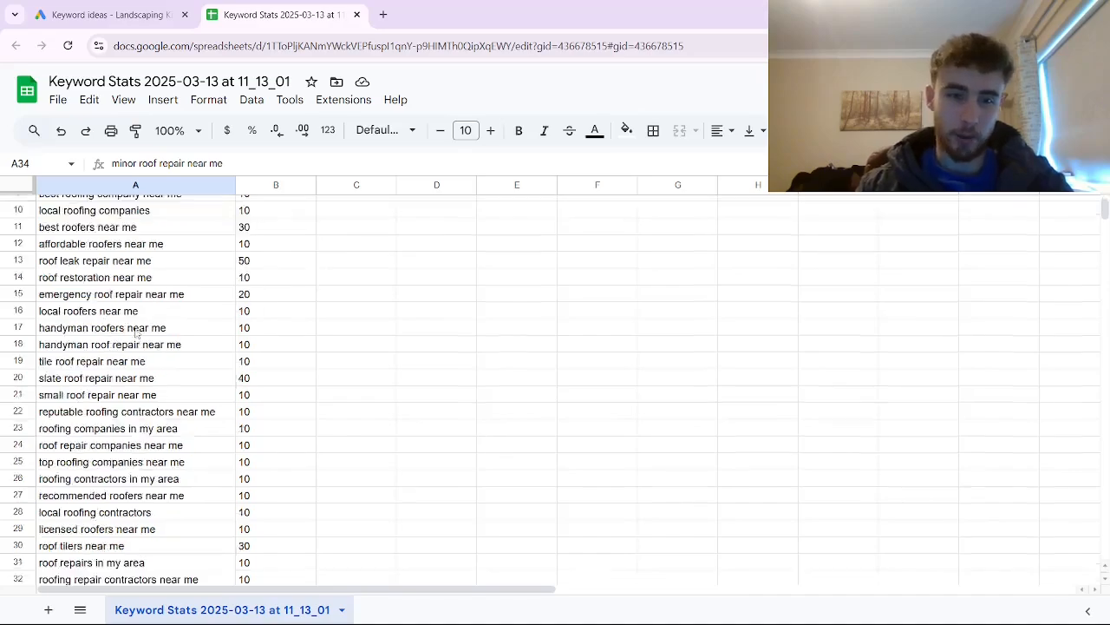
{"action": "left_click_drag", "start_coordinate": [1105, 207], "coordinate": [1105, 297]}
{"action": "left_click_drag", "start_coordinate": [1108, 247], "coordinate": [1105, 201]}
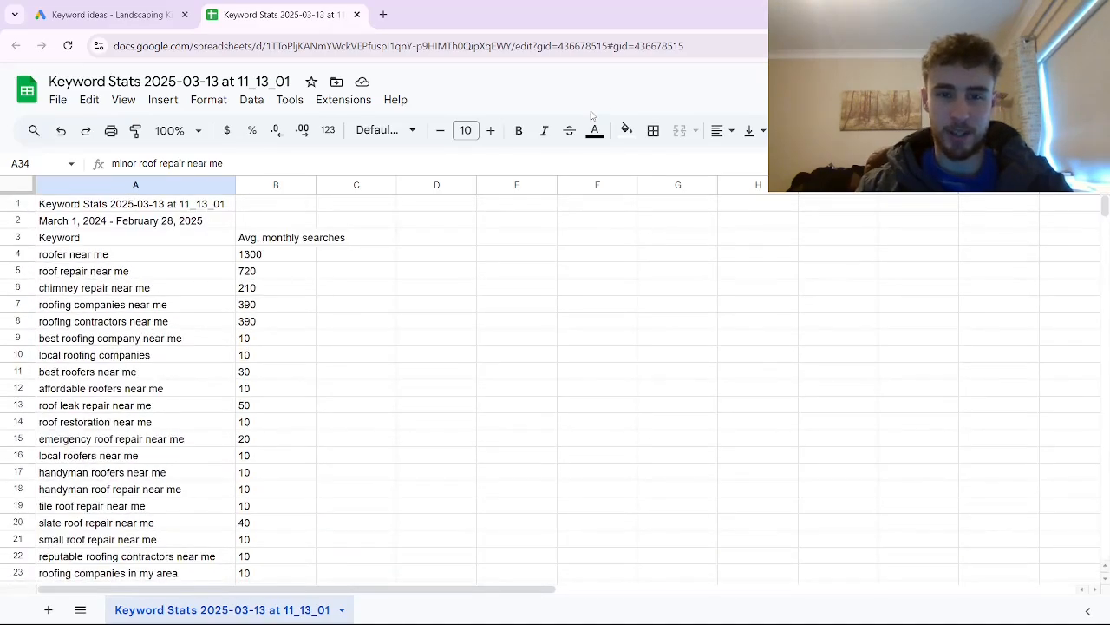
Set the width of empty column D to 250 pixels
{"action": "left_click", "coordinate": [441, 186]}
{"action": "left_click", "coordinate": [513, 273]}
{"action": "left_click", "coordinate": [435, 185]}
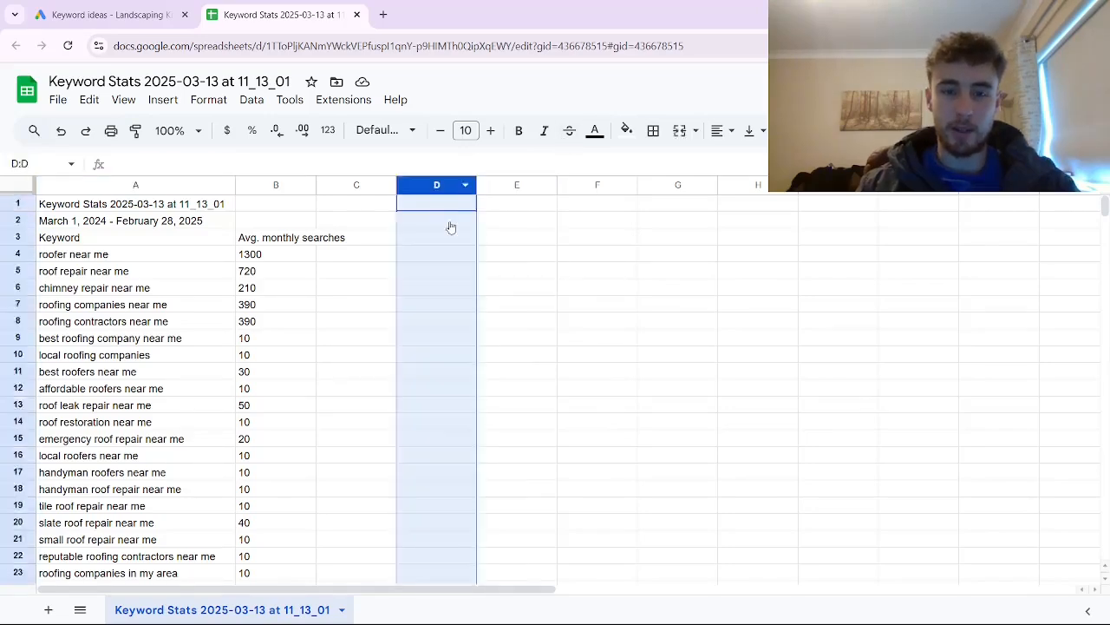
{"action": "right_click", "coordinate": [451, 225]}
{"action": "left_click", "coordinate": [491, 388]}
{"action": "type", "text": "250"}
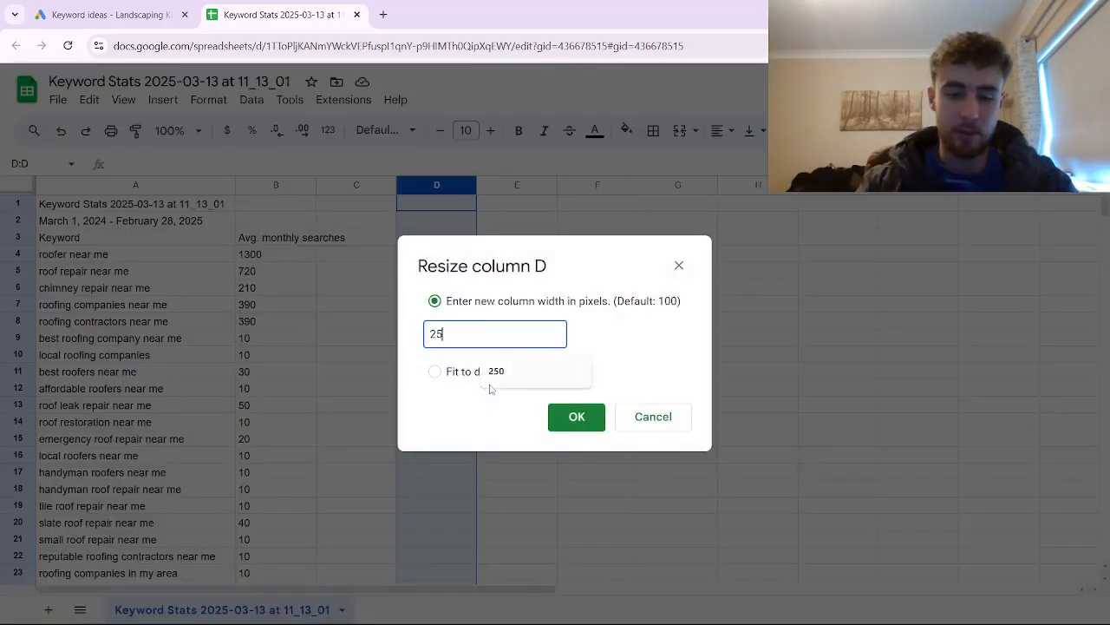
{"action": "left_click", "coordinate": [577, 418]}
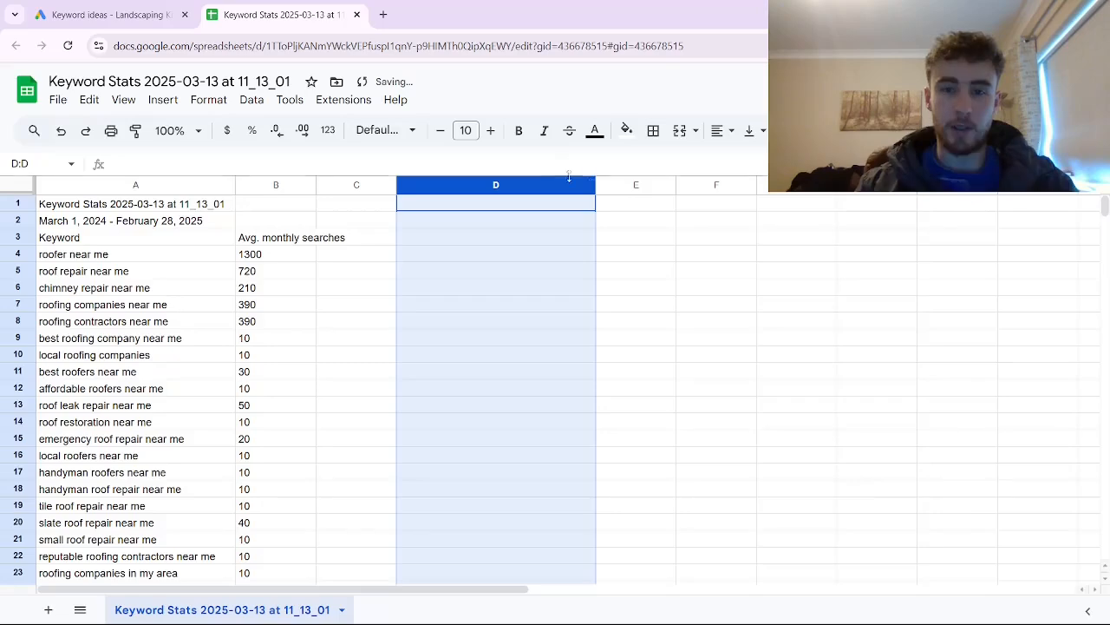
Set the width of column E to 250 pixels
{"action": "right_click", "coordinate": [625, 191]}
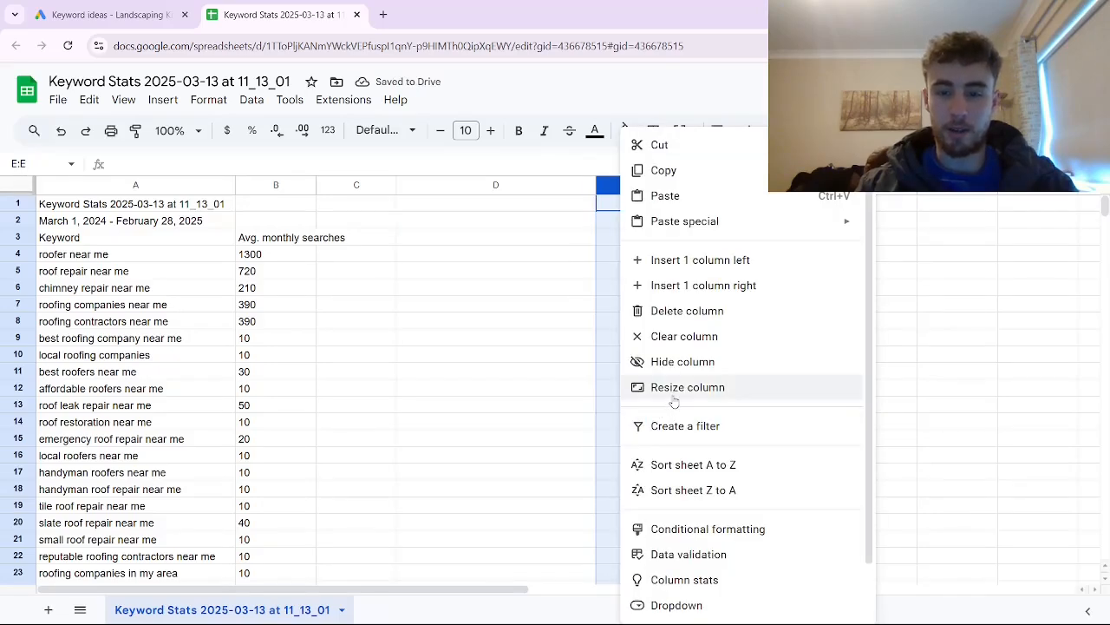
{"action": "left_click", "coordinate": [674, 399]}
{"action": "key", "text": "BackSpace"}
{"action": "type", "text": "25"}
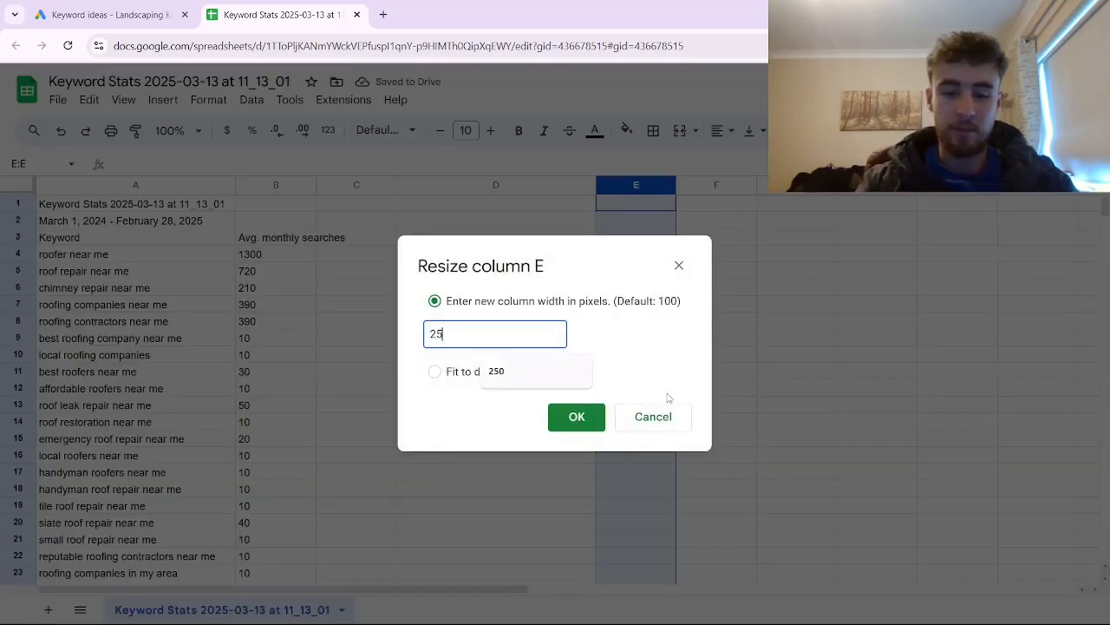
{"action": "type", "text": "0"}
{"action": "key", "text": "Return"}
Enter the service headings "Roof Repair" in D1 and "Chimney Repair" in E1
{"action": "left_click", "coordinate": [521, 203]}
{"action": "type", "text": "Roof R"}
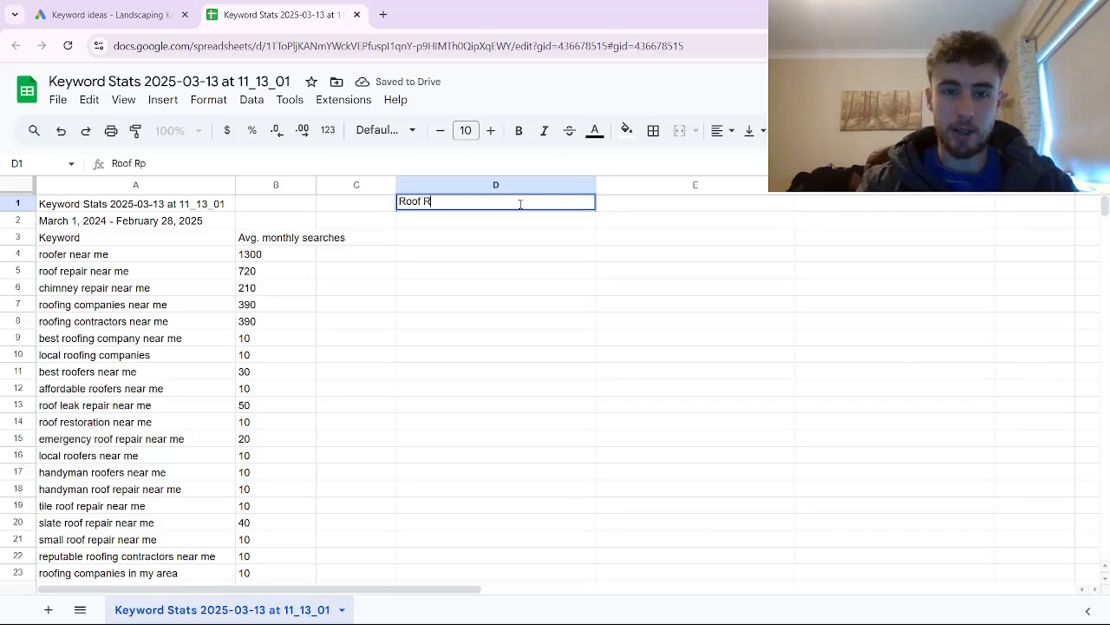
{"action": "type", "text": "epair"}
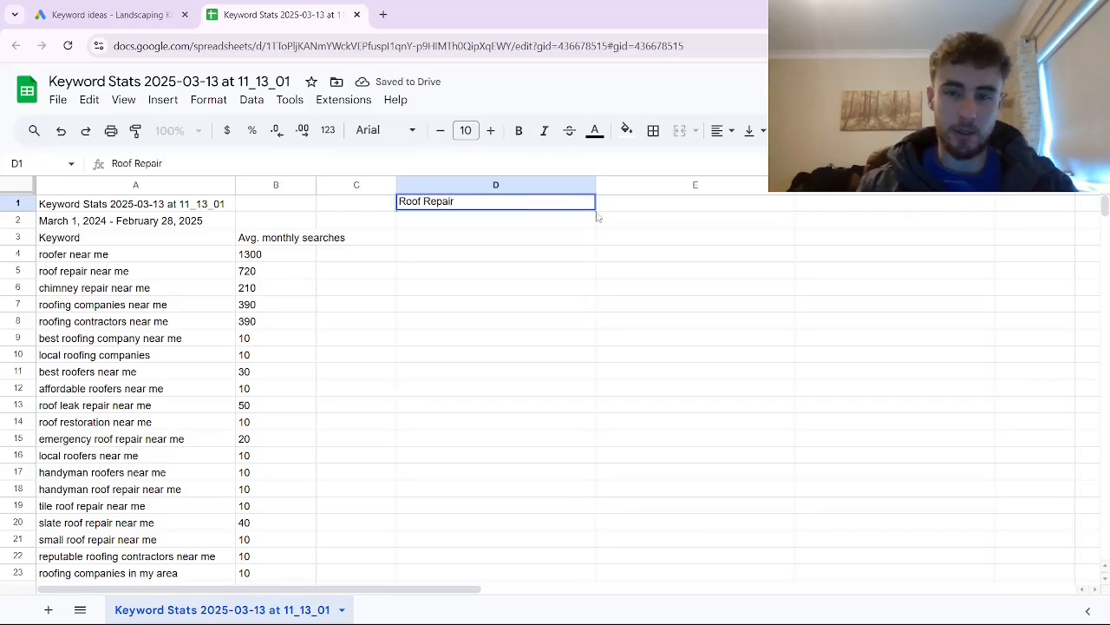
{"action": "key", "text": "Tab"}
{"action": "type", "text": "Chim"}
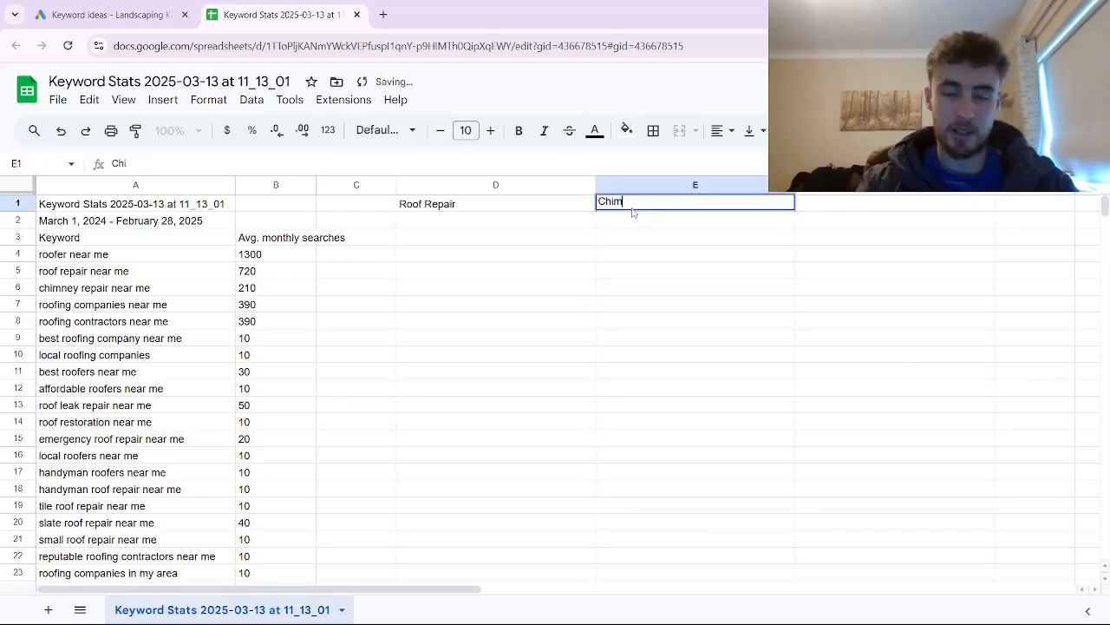
{"action": "type", "text": "ney Repair"}
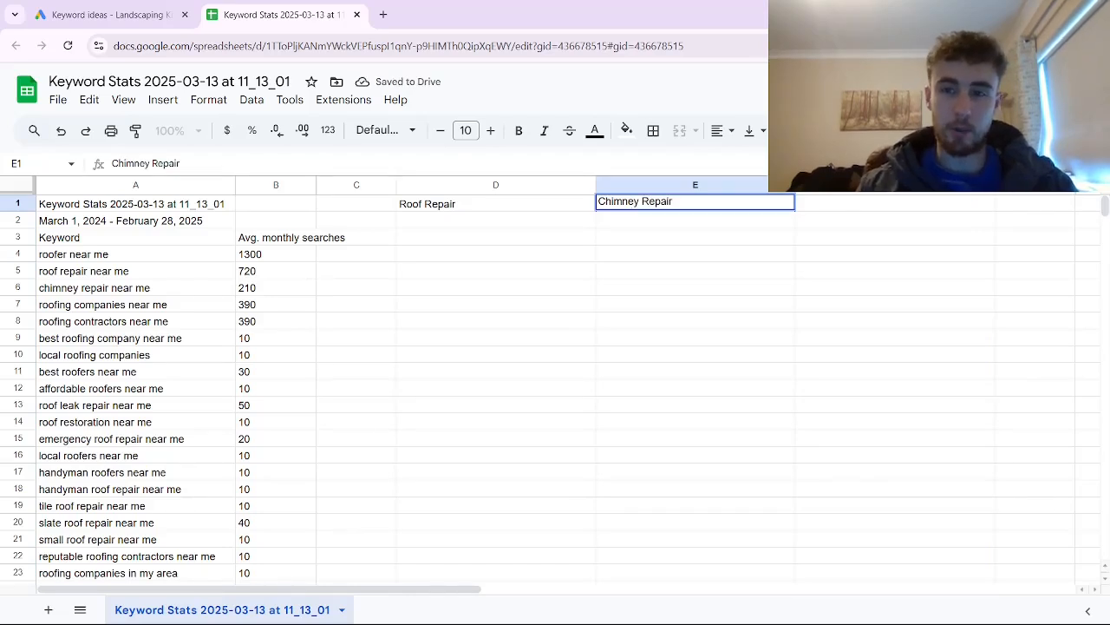
Enter the service heading "Roofing Company" in cell F1
{"action": "left_click", "coordinate": [838, 204]}
{"action": "type", "text": "Roofer"}
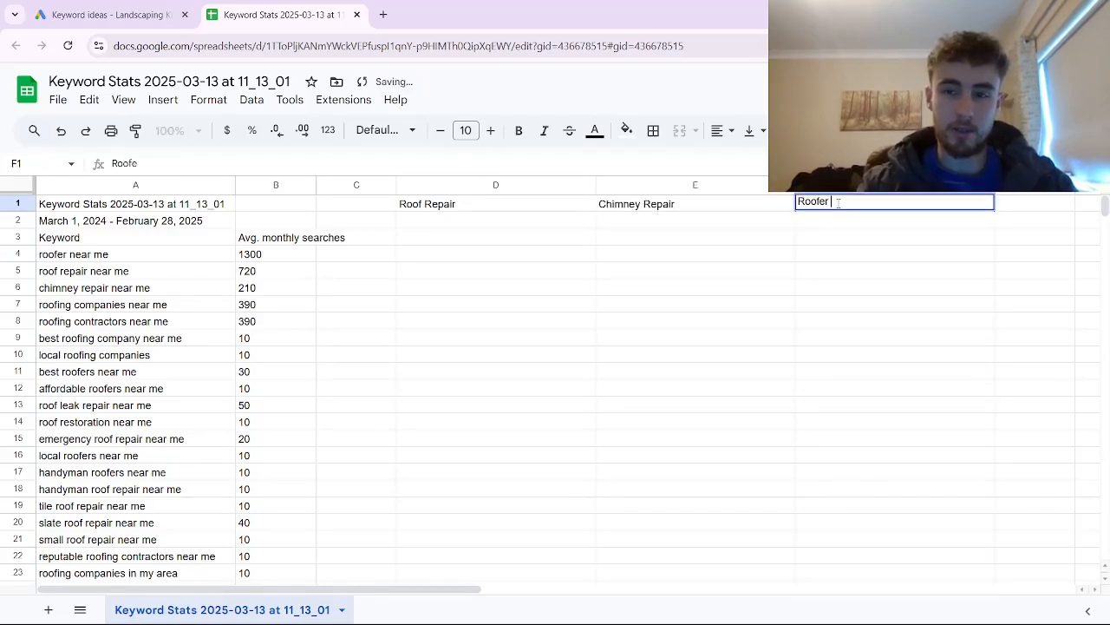
{"action": "key", "text": "BackSpace"}
{"action": "key", "text": "BackSpace"}
{"action": "type", "text": "ing Company"}
Make the three service headings in D1:F1 bold
{"action": "left_click", "coordinate": [503, 208]}
{"action": "left_click", "coordinate": [835, 219], "text": "shift"}
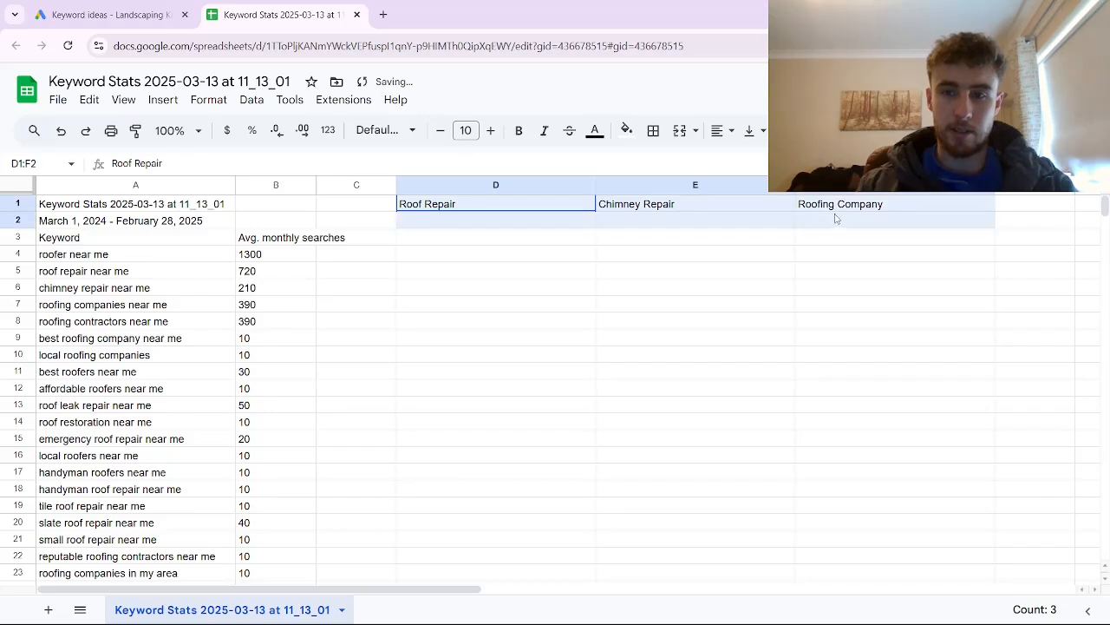
{"action": "left_click", "coordinate": [835, 209], "text": "shift"}
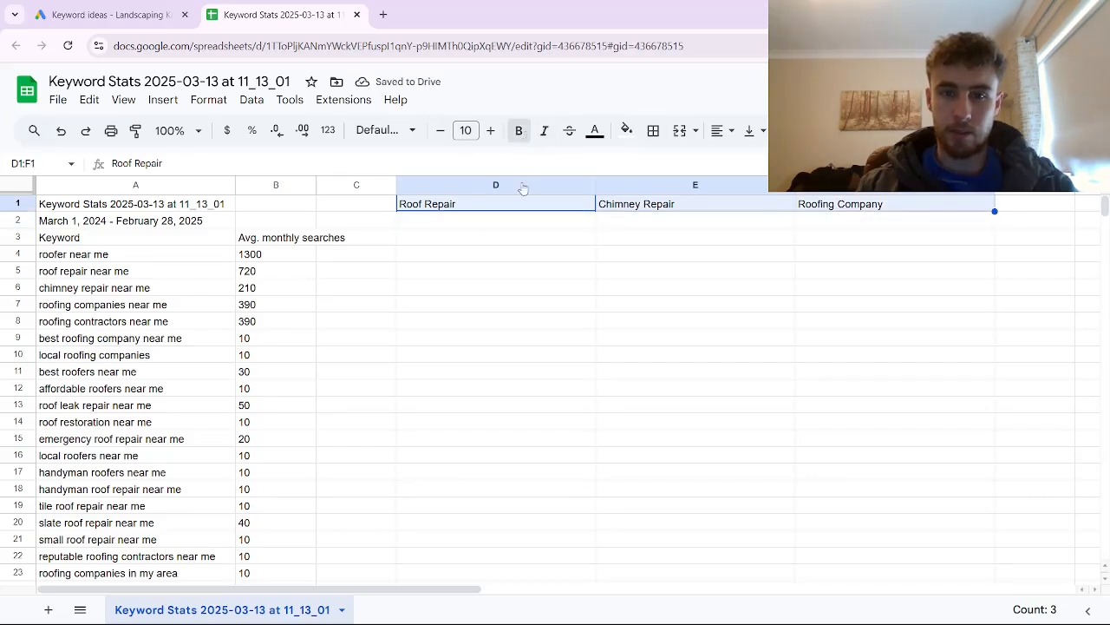
{"action": "left_click", "coordinate": [457, 221]}
Copy the keyword "roofer near me" into F2 under the Roofing Company heading
{"action": "left_click", "coordinate": [86, 257]}
{"action": "key", "text": "ctrl+c"}
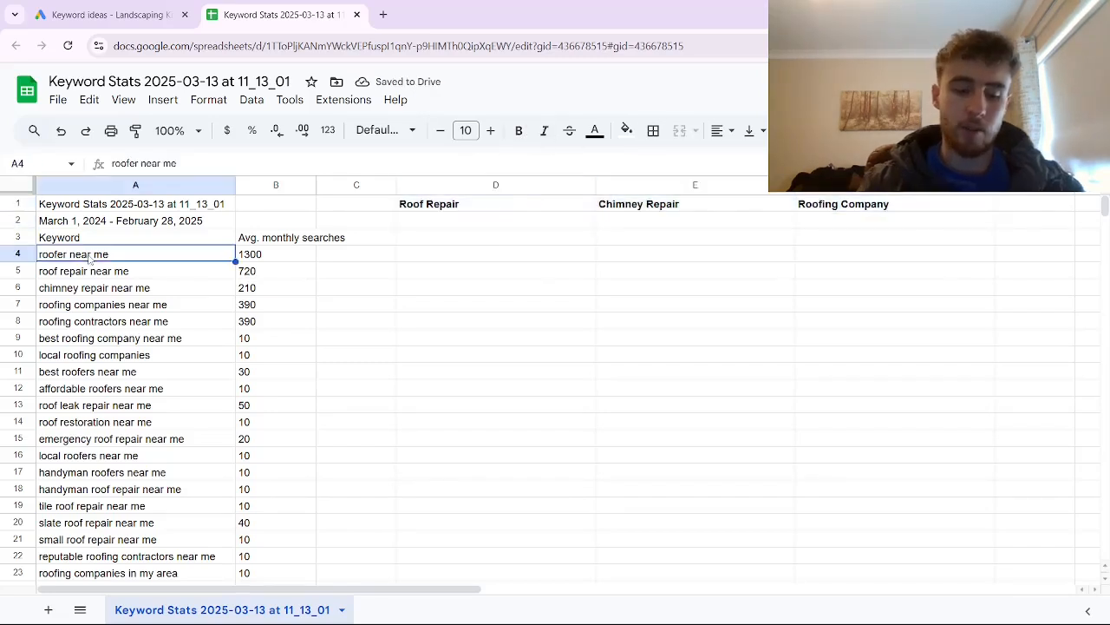
{"action": "left_click", "coordinate": [799, 219]}
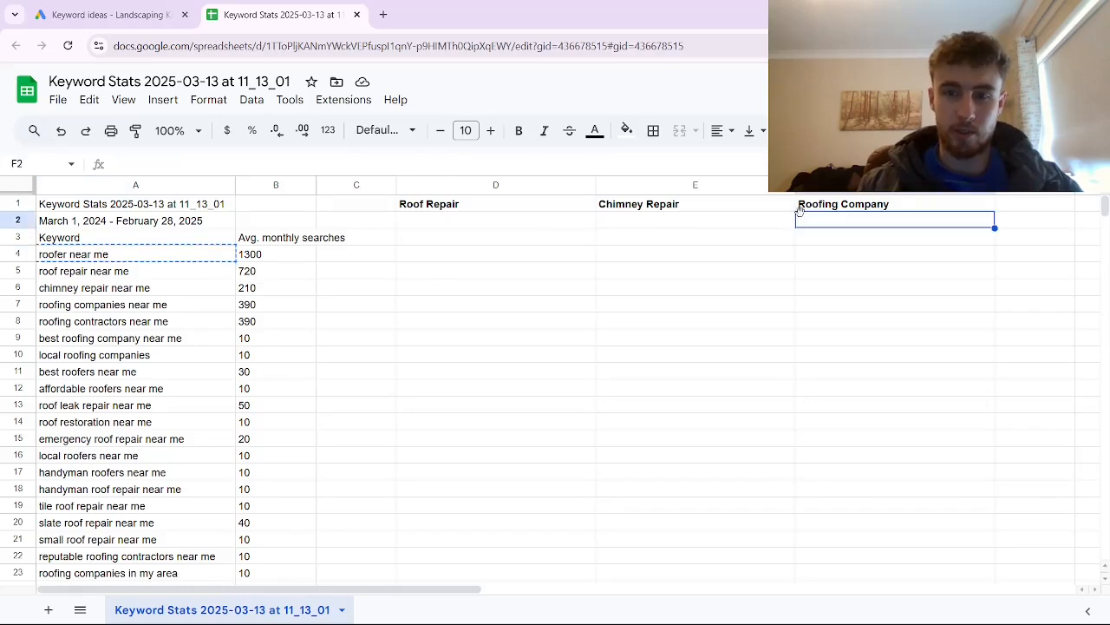
{"action": "key", "text": "ctrl+v"}
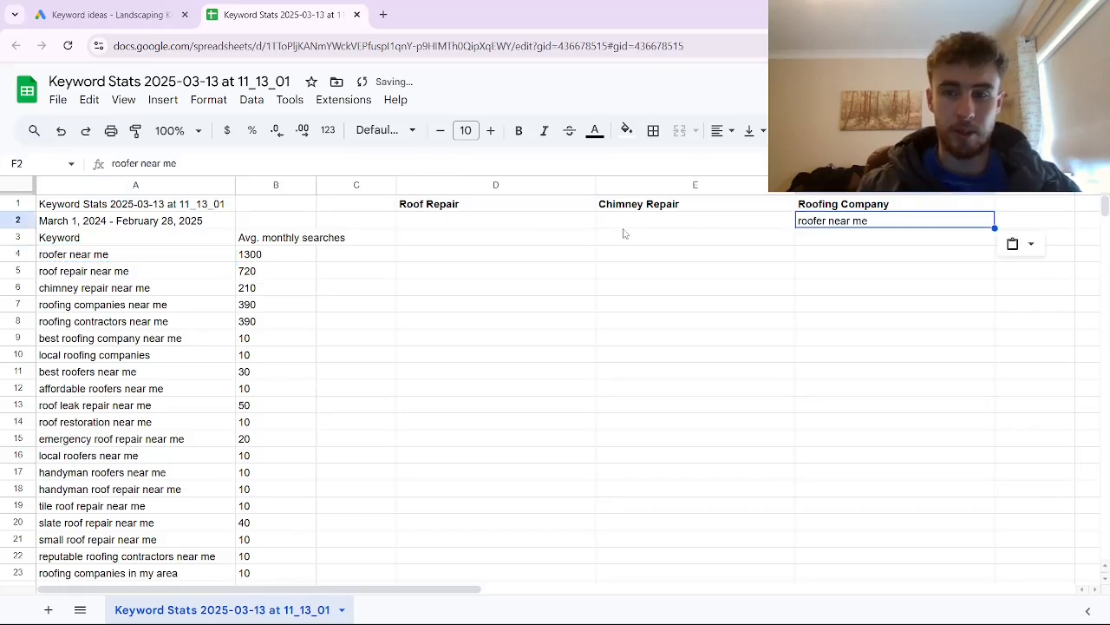
Copy the keyword "roof repair near me" into D2 under the Roof Repair heading
{"action": "left_click", "coordinate": [71, 272]}
{"action": "key", "text": "ctrl+c"}
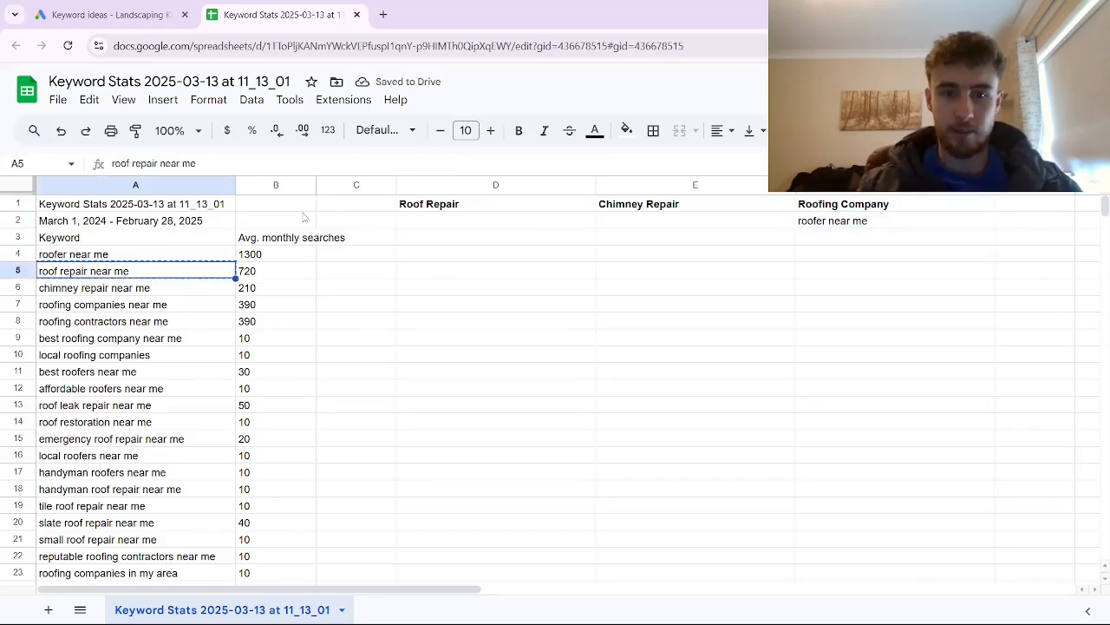
{"action": "left_click", "coordinate": [409, 222]}
{"action": "key", "text": "ctrl+v"}
Copy "chimney repair near me" into E2 under Chimney Repair, and clear the three copied keywords from A4:A6
{"action": "left_click", "coordinate": [107, 288]}
{"action": "key", "text": "ctrl+c"}
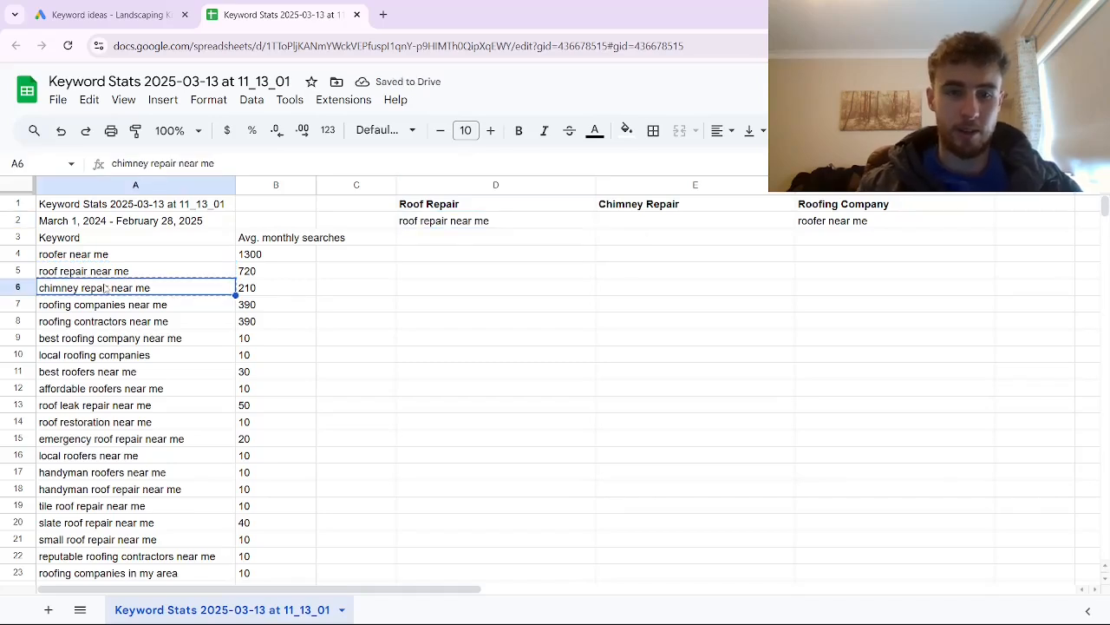
{"action": "left_click", "coordinate": [618, 223]}
{"action": "key", "text": "ctrl+v"}
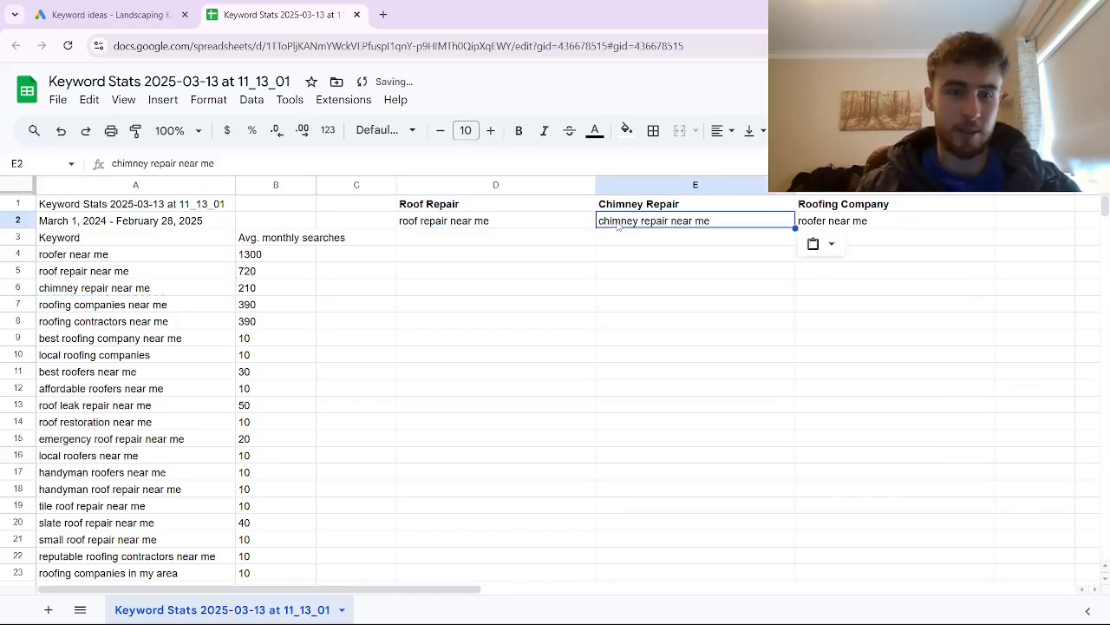
{"action": "left_click_drag", "start_coordinate": [82, 254], "coordinate": [83, 293]}
{"action": "key", "text": "Delete"}
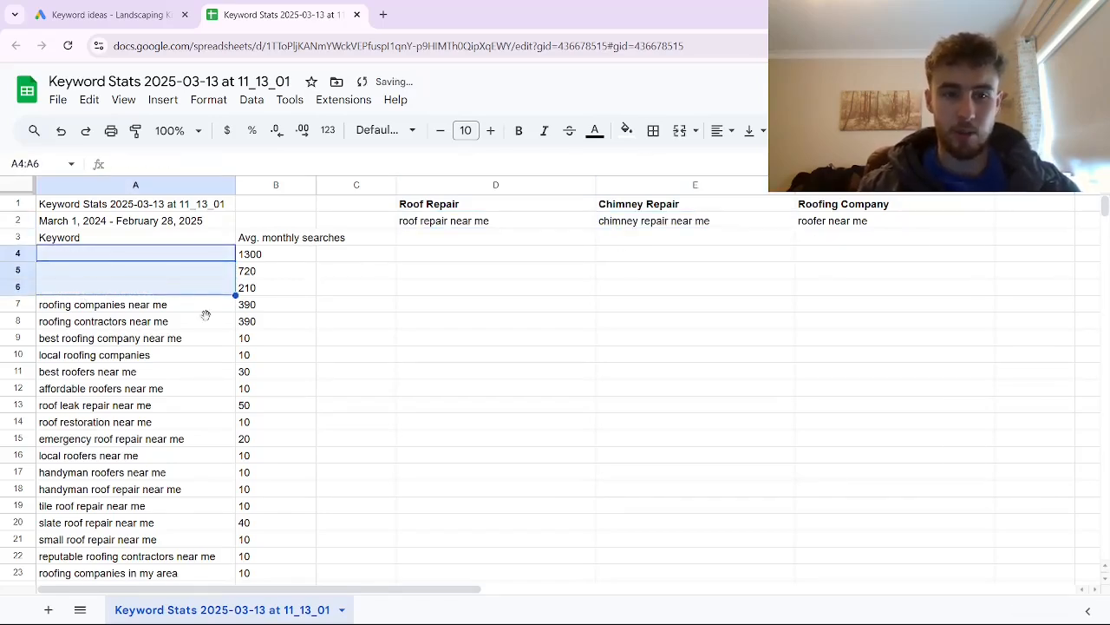
Move the keywords in A7:A12, "roofing companies near me" through "affordable roofers near me", to F3:F8 under Roofing Company
{"action": "left_click", "coordinate": [106, 309]}
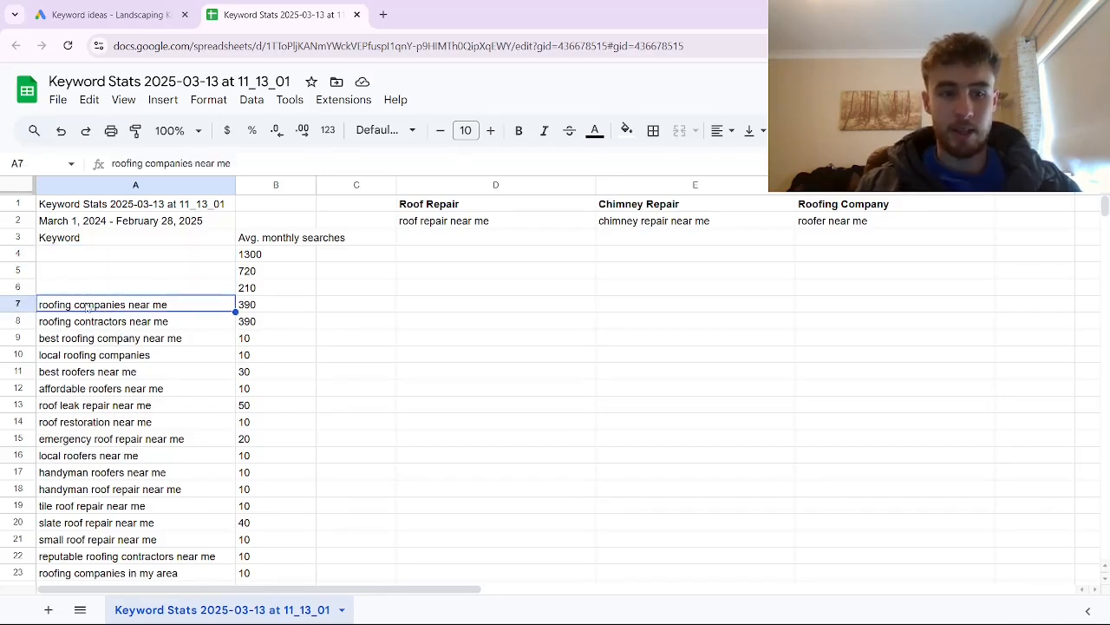
{"action": "left_click", "coordinate": [98, 362], "text": "shift"}
{"action": "left_click", "coordinate": [108, 378], "text": "shift"}
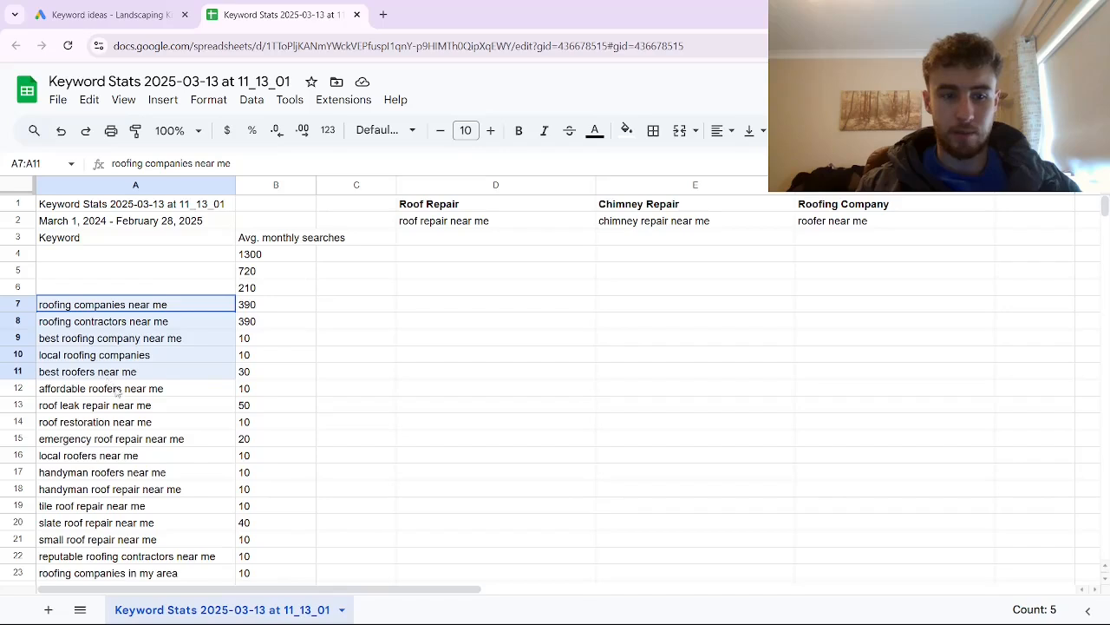
{"action": "left_click", "coordinate": [119, 392], "text": "shift"}
{"action": "key", "text": "Delete"}
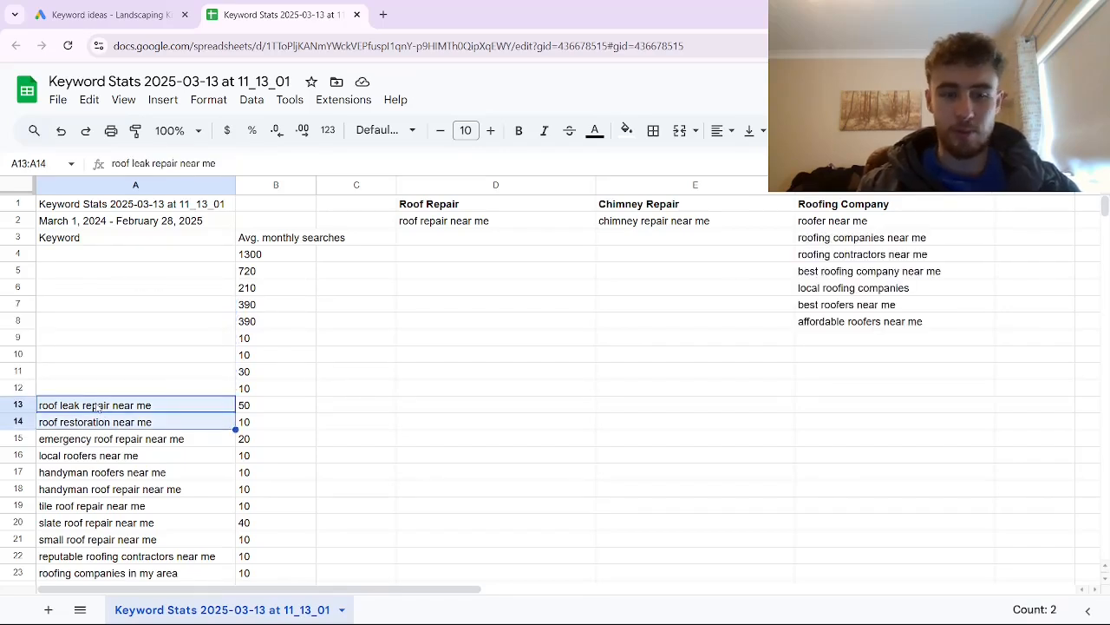
Move "roof leak repair near me" and "roof restoration near me" from A13:A14 to D3:D4 under Roof Repair
{"action": "left_click", "coordinate": [99, 407]}
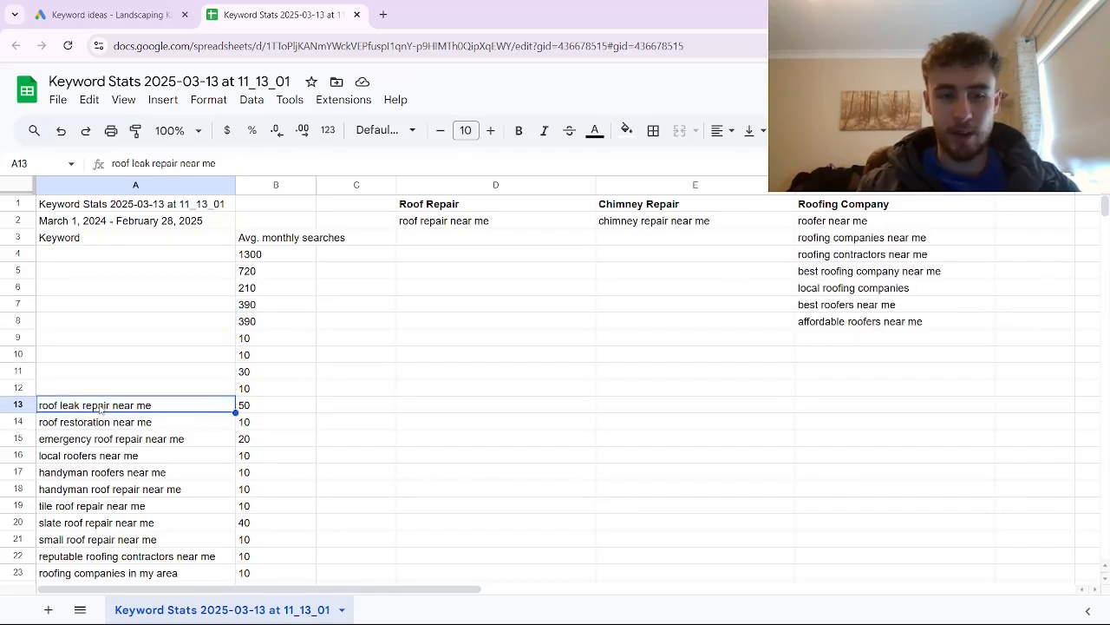
{"action": "left_click_drag", "start_coordinate": [101, 409], "coordinate": [102, 427]}
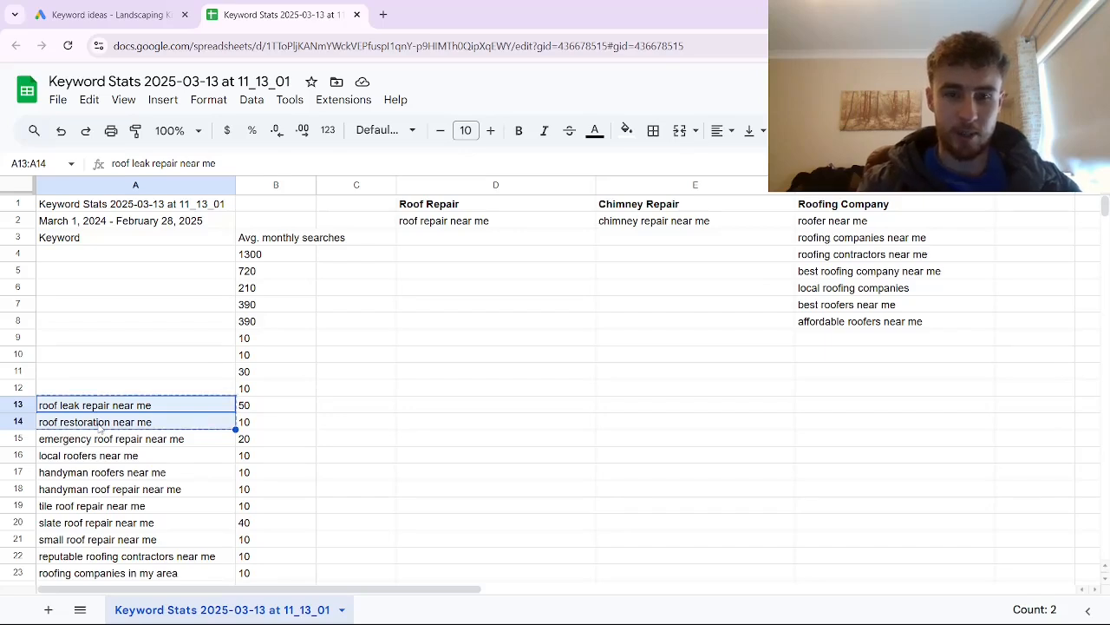
{"action": "key", "text": "Delete"}
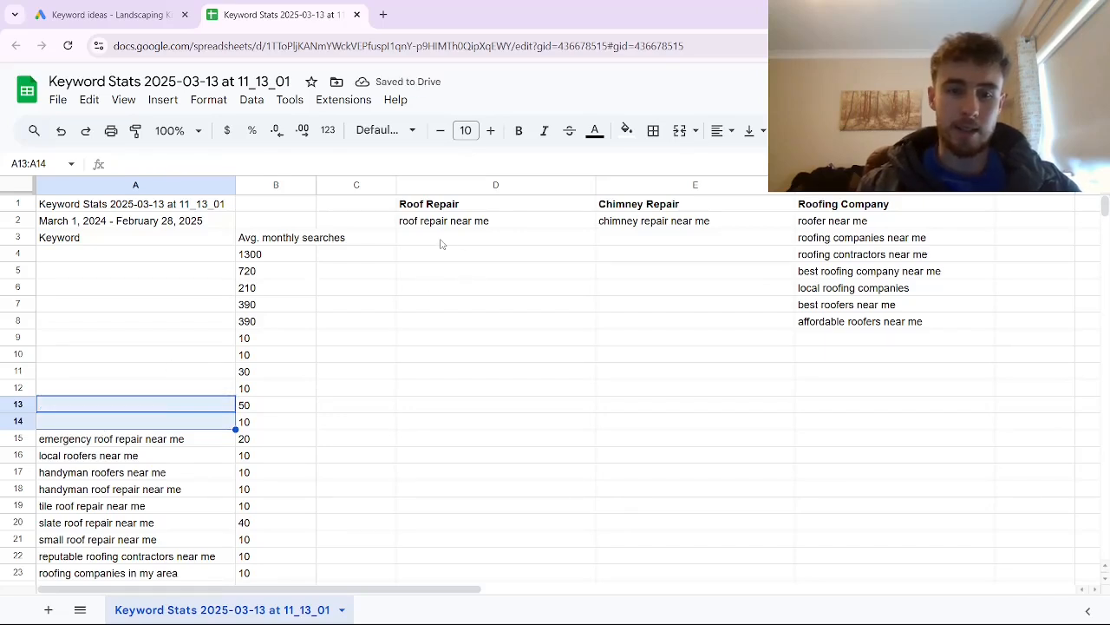
{"action": "left_click", "coordinate": [442, 241]}
{"action": "key", "text": "ctrl+v"}
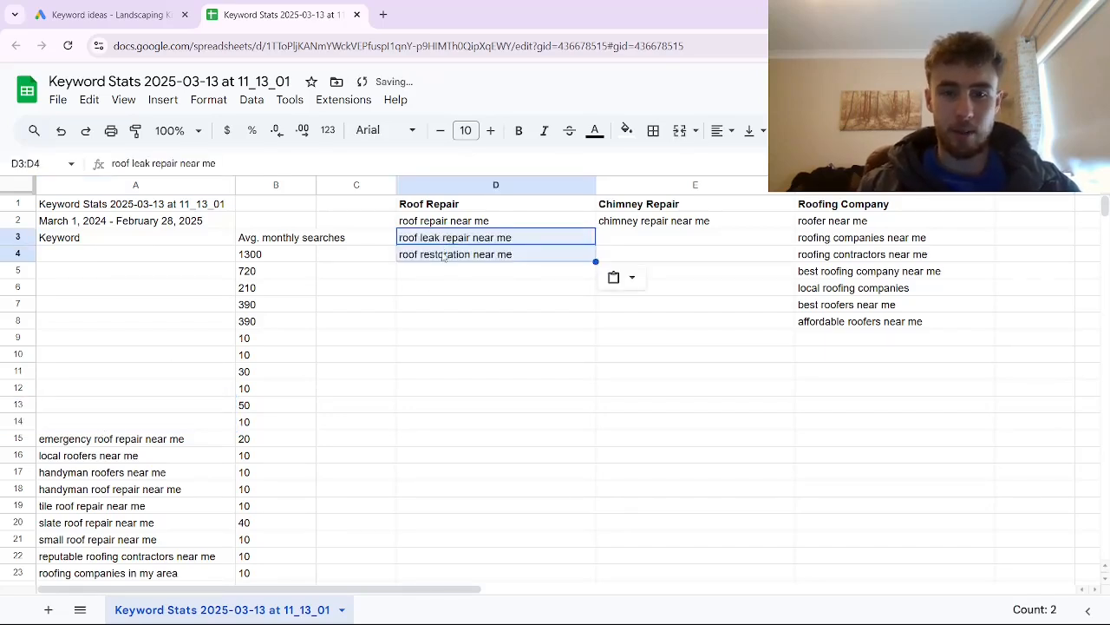
{"action": "left_click", "coordinate": [444, 258]}
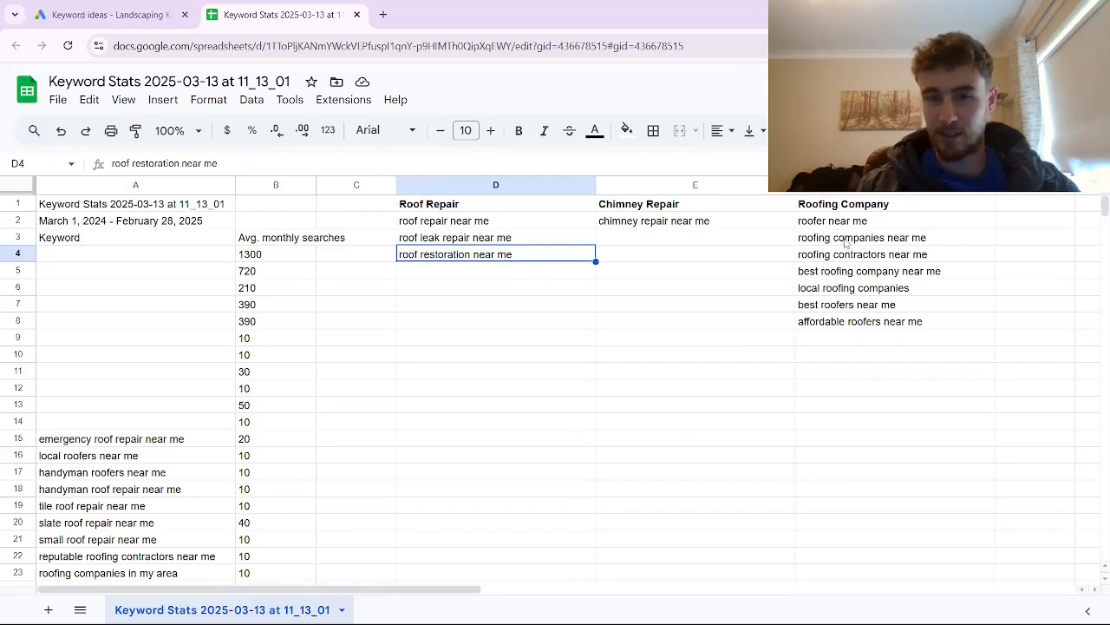
Clear "emergency roof repair near me" from A15, and move "local roofers near me" and "handyman roofers near me" to F9:F10
{"action": "left_click", "coordinate": [77, 442]}
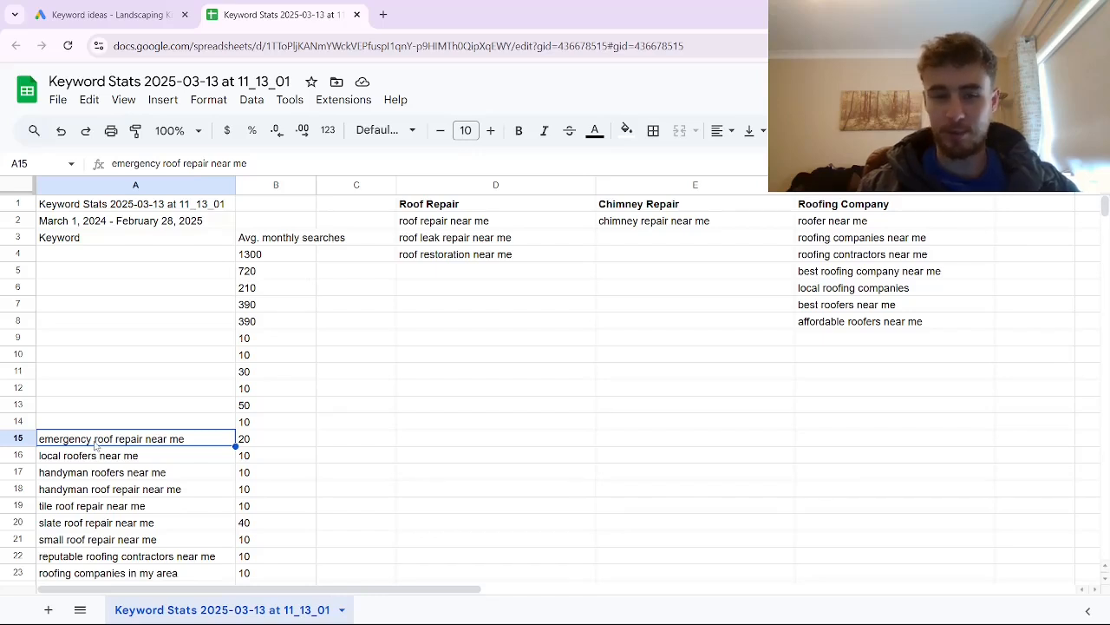
{"action": "scroll", "coordinate": [100, 441], "scroll_direction": "down", "scroll_amount": 3}
{"action": "left_click", "coordinate": [103, 312]}
{"action": "left_click", "coordinate": [104, 334], "text": "shift"}
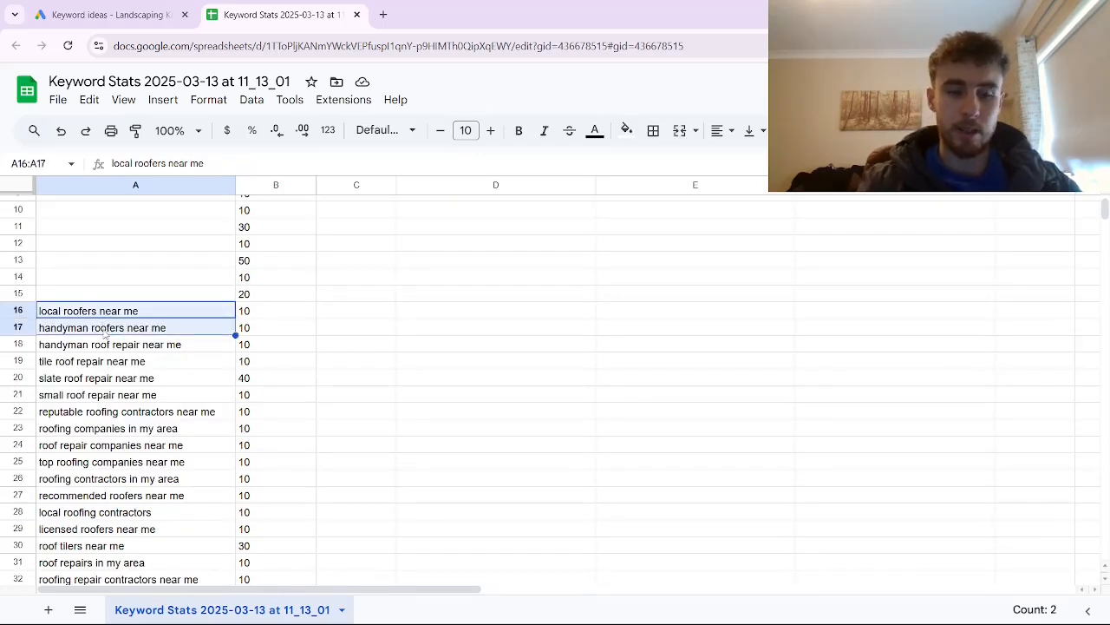
{"action": "key", "text": "Delete"}
{"action": "scroll", "coordinate": [192, 349], "scroll_direction": "up", "scroll_amount": 3}
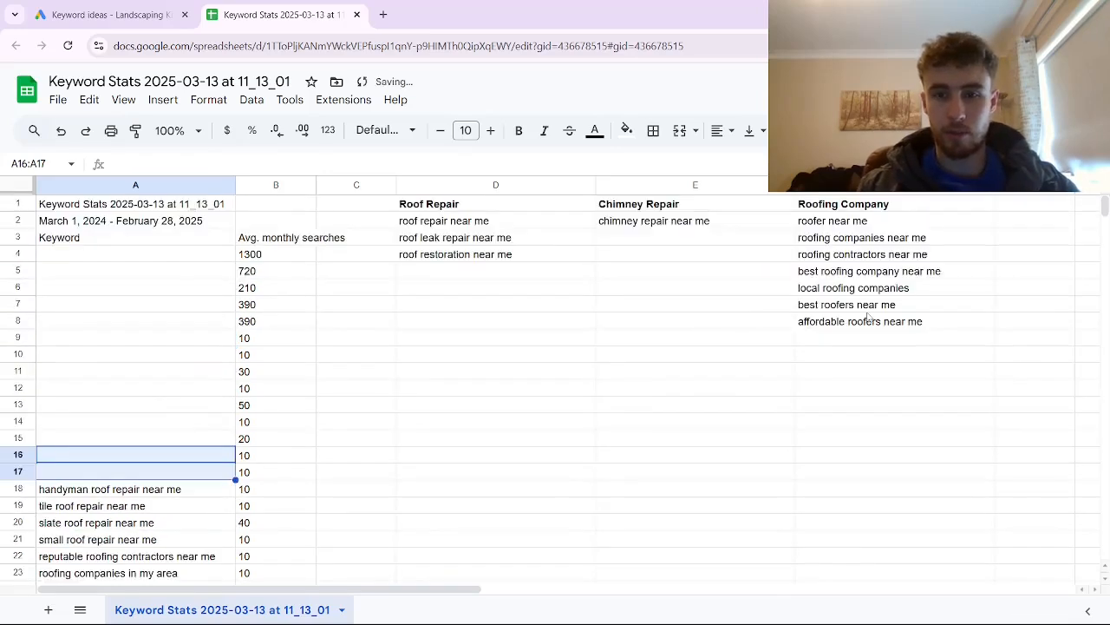
{"action": "left_click", "coordinate": [838, 338]}
Move the four keywords in A18:A21, "handyman roof repair near me" through "small roof repair near me", to D5:D8 under Roof Repair
{"action": "left_click_drag", "start_coordinate": [113, 491], "coordinate": [130, 539]}
{"action": "key", "text": "Delete"}
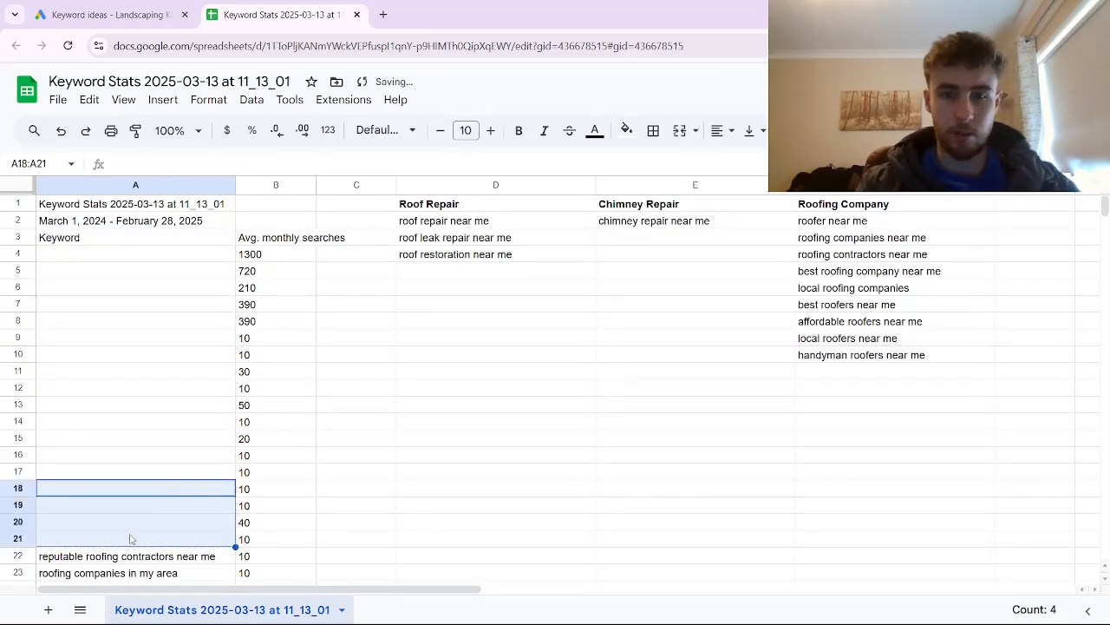
{"action": "left_click", "coordinate": [434, 272]}
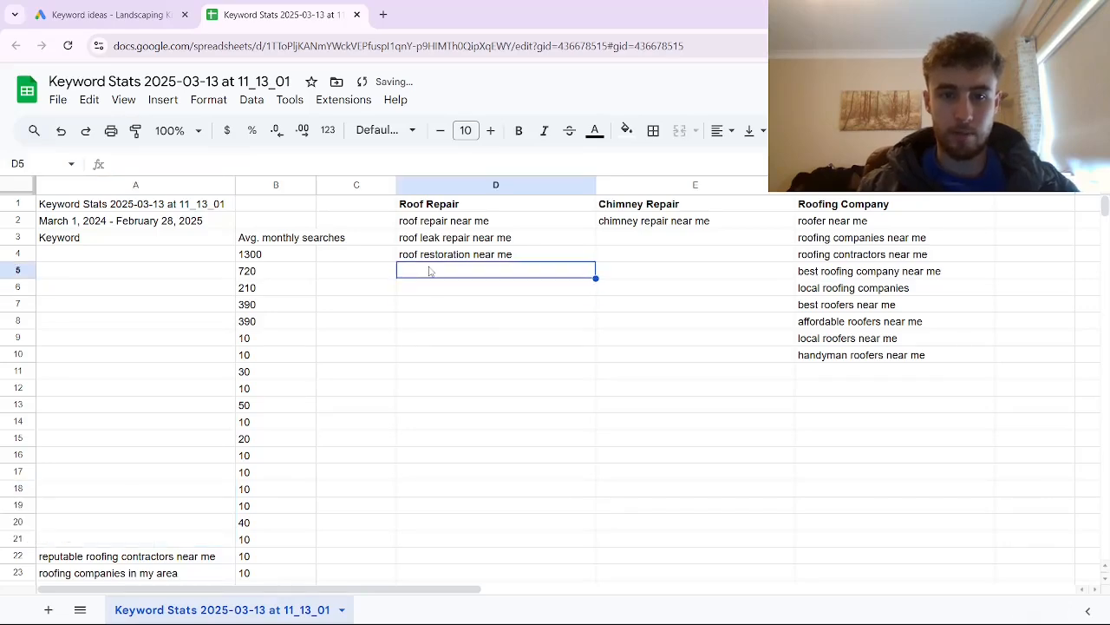
{"action": "key", "text": "ctrl+v"}
Clear "chimney contractors near me" and "chimney cap installation near me" from A47:A48
{"action": "scroll", "coordinate": [113, 455], "scroll_direction": "down", "scroll_amount": 6}
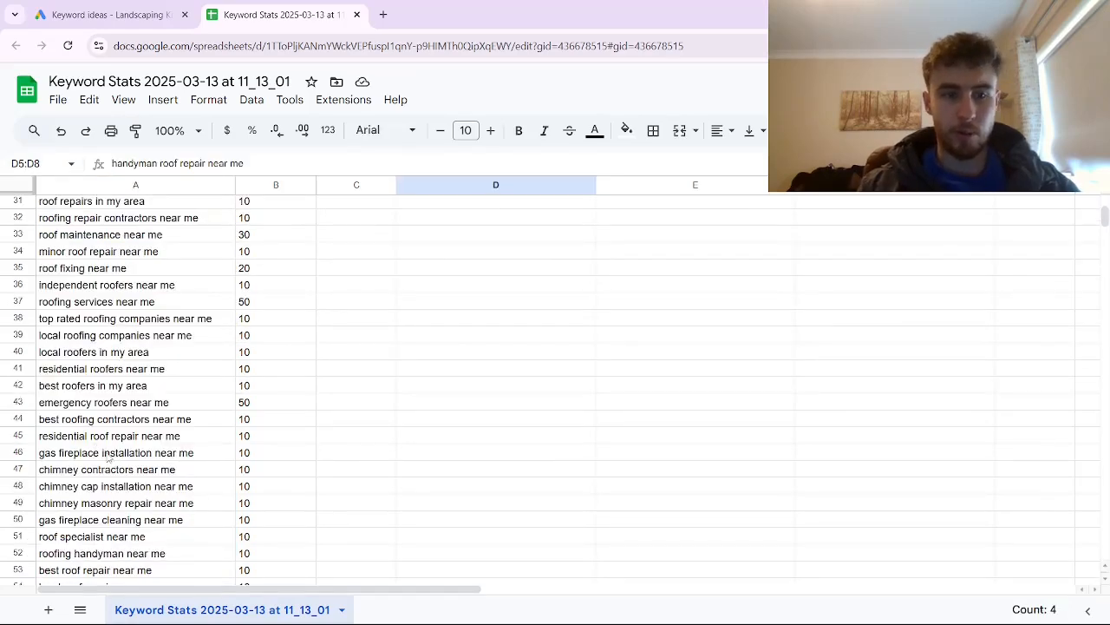
{"action": "scroll", "coordinate": [113, 460], "scroll_direction": "up", "scroll_amount": 1}
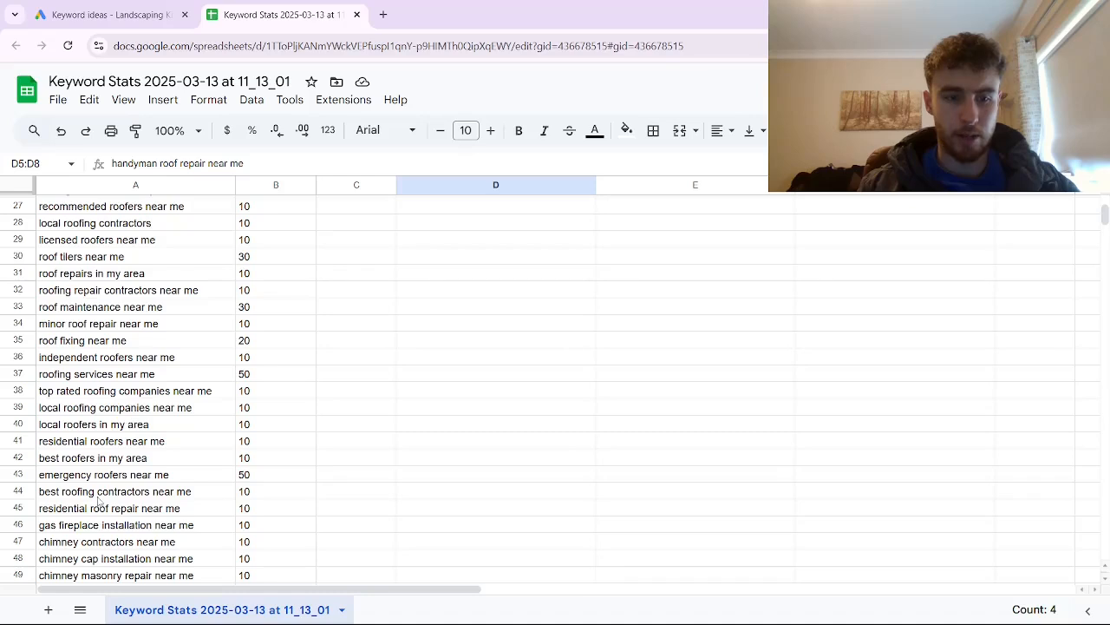
{"action": "scroll", "coordinate": [100, 467], "scroll_direction": "down", "scroll_amount": 1}
{"action": "left_click", "coordinate": [97, 470]}
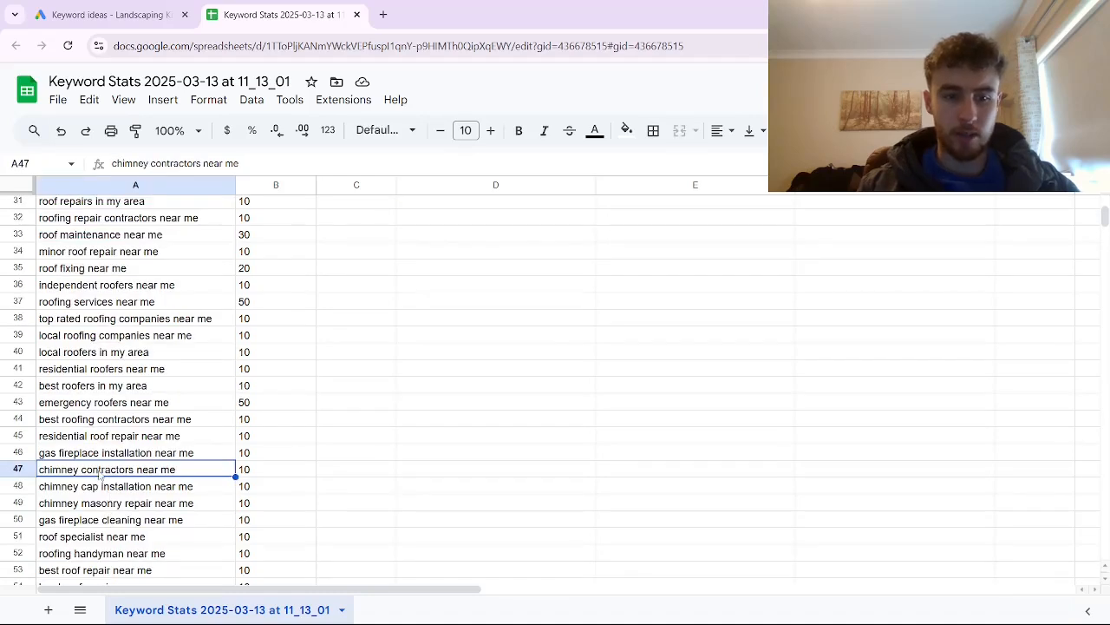
{"action": "left_click", "coordinate": [96, 492]}
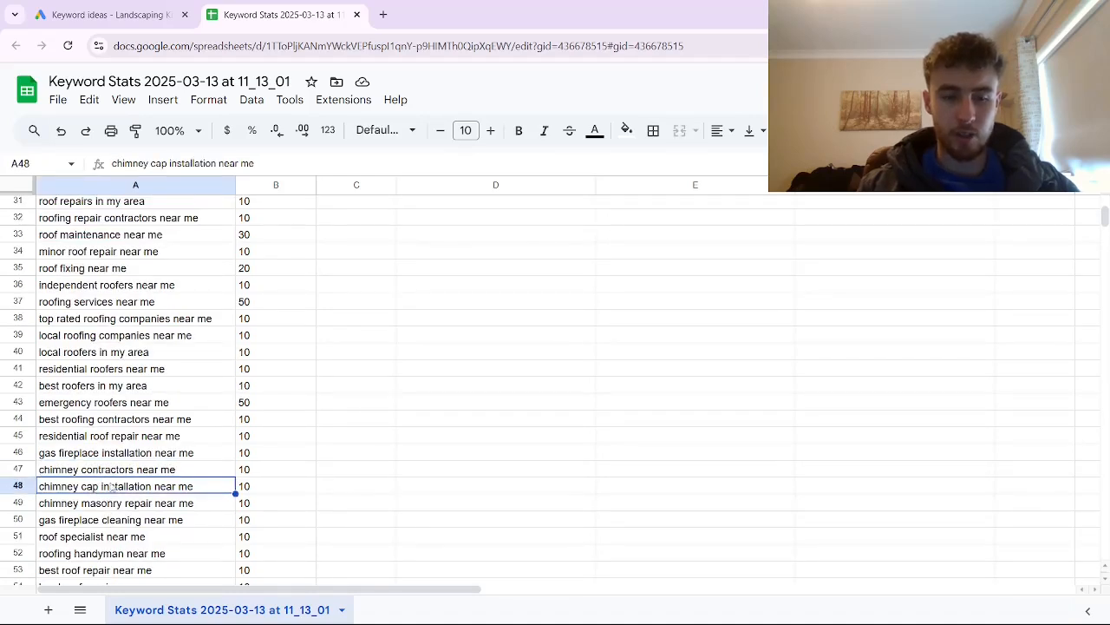
{"action": "left_click", "coordinate": [117, 472]}
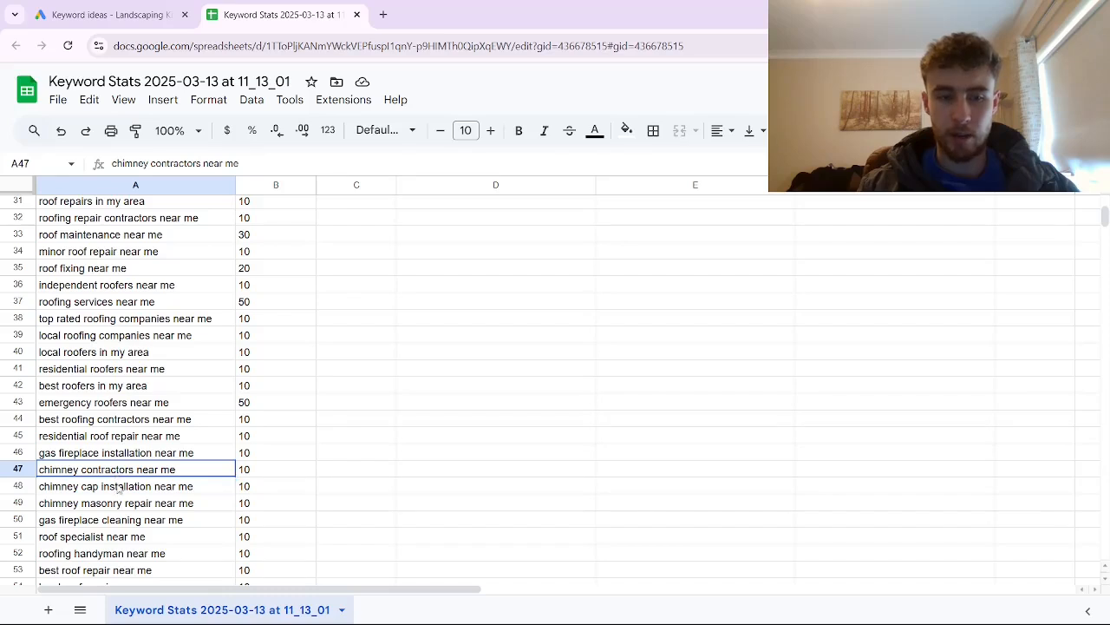
{"action": "left_click", "coordinate": [122, 488], "text": "shift"}
{"action": "key", "text": "Delete"}
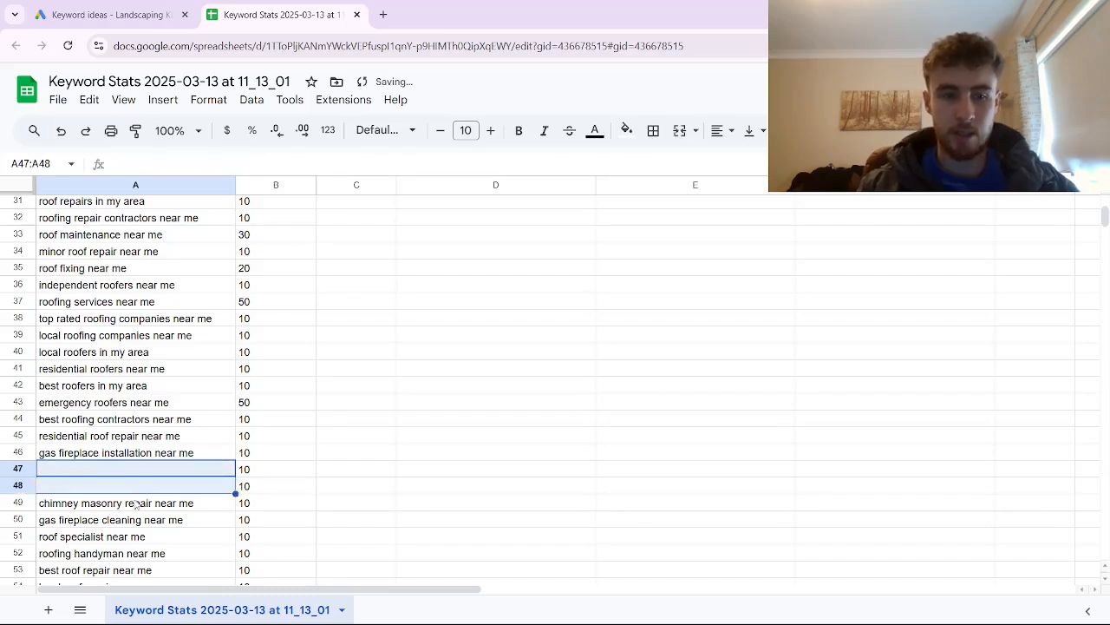
Move "chimney masonry repair near me" from A49 to E3 under the Chimney Repair heading
{"action": "left_click", "coordinate": [135, 503]}
{"action": "key", "text": "ctrl+c"}
{"action": "key", "text": "Delete"}
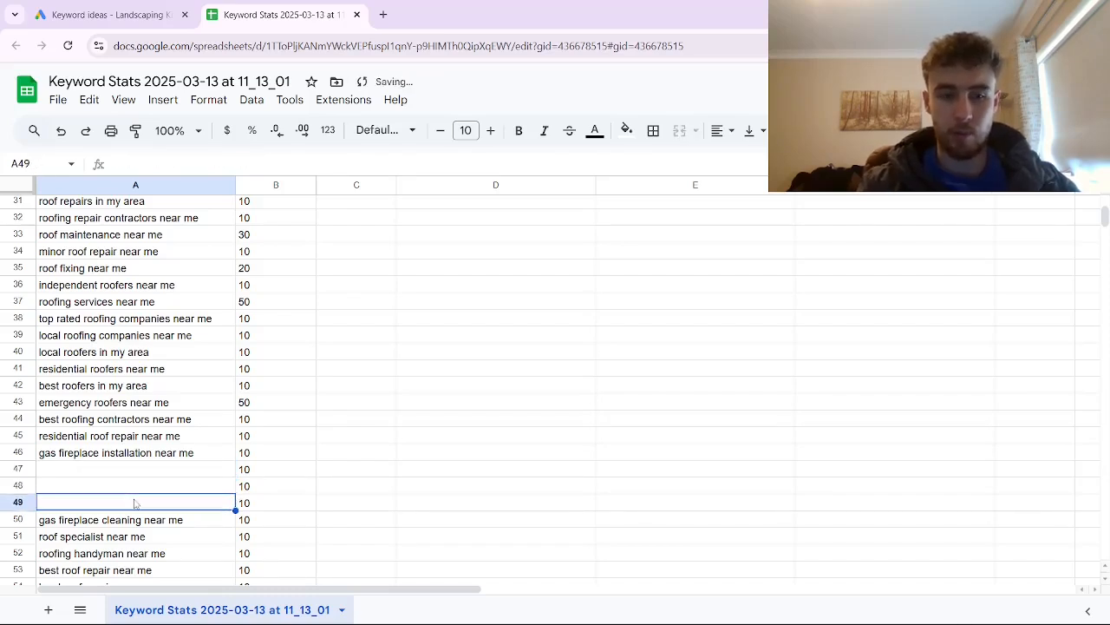
{"action": "scroll", "coordinate": [632, 342], "scroll_direction": "up", "scroll_amount": 5}
{"action": "scroll", "coordinate": [608, 345], "scroll_direction": "up", "scroll_amount": 3}
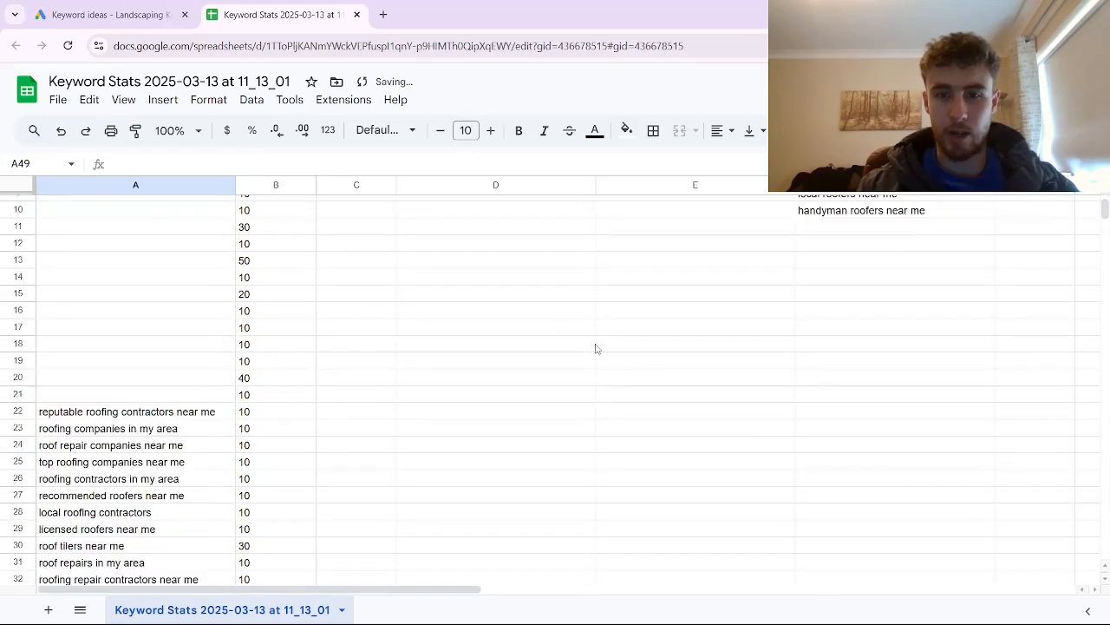
{"action": "scroll", "coordinate": [598, 352], "scroll_direction": "up", "scroll_amount": 3}
{"action": "left_click", "coordinate": [621, 241]}
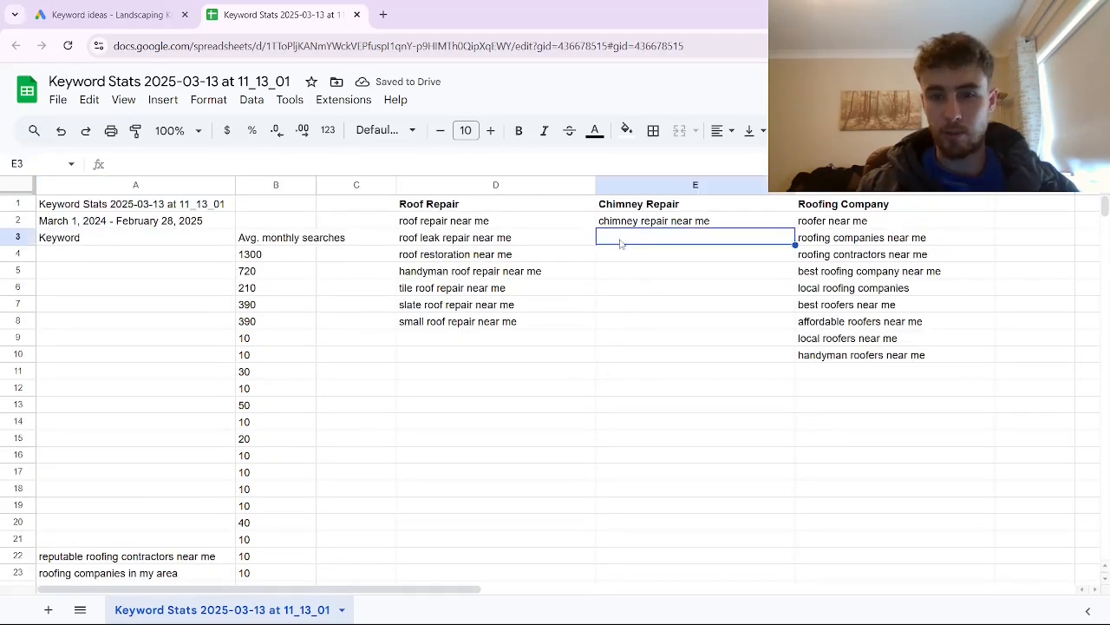
{"action": "key", "text": "ctrl+v"}
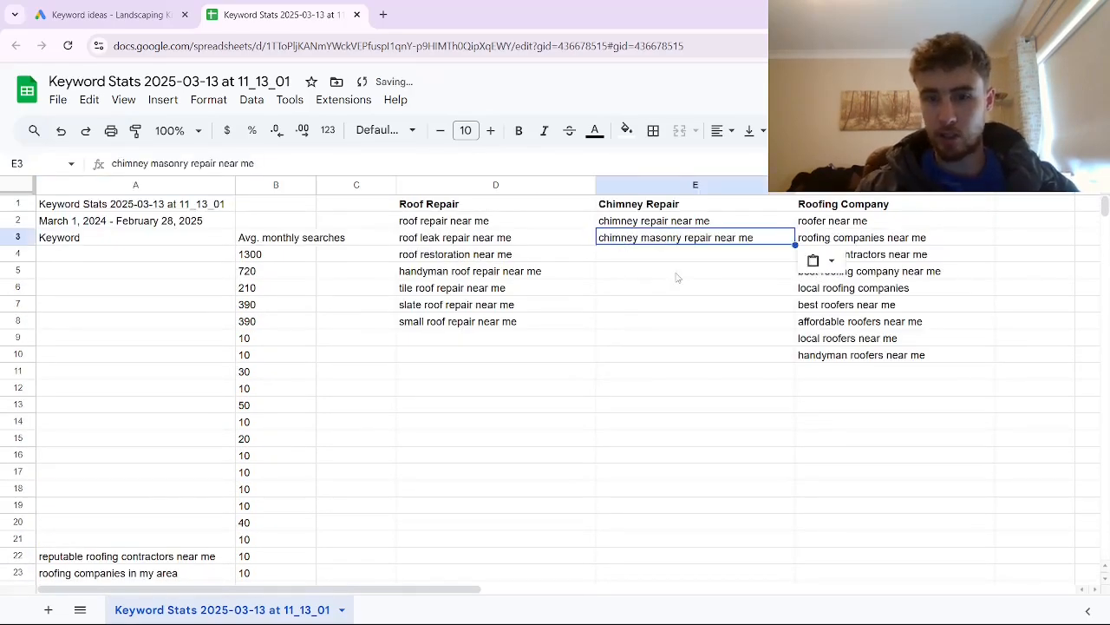
Review the remaining unsorted roofing and chimney keywords in column A, down to about row 178, with their average monthly searches
{"action": "left_click", "coordinate": [260, 306]}
{"action": "scroll", "coordinate": [231, 390], "scroll_direction": "down", "scroll_amount": 6}
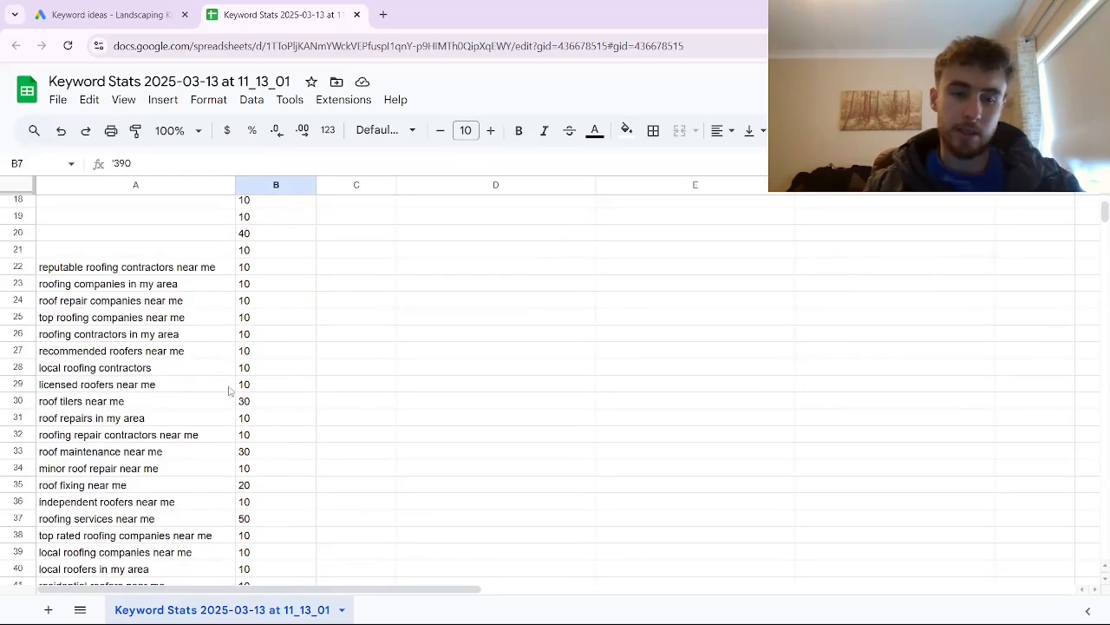
{"action": "scroll", "coordinate": [203, 449], "scroll_direction": "down", "scroll_amount": 3}
{"action": "scroll", "coordinate": [200, 453], "scroll_direction": "down", "scroll_amount": 20}
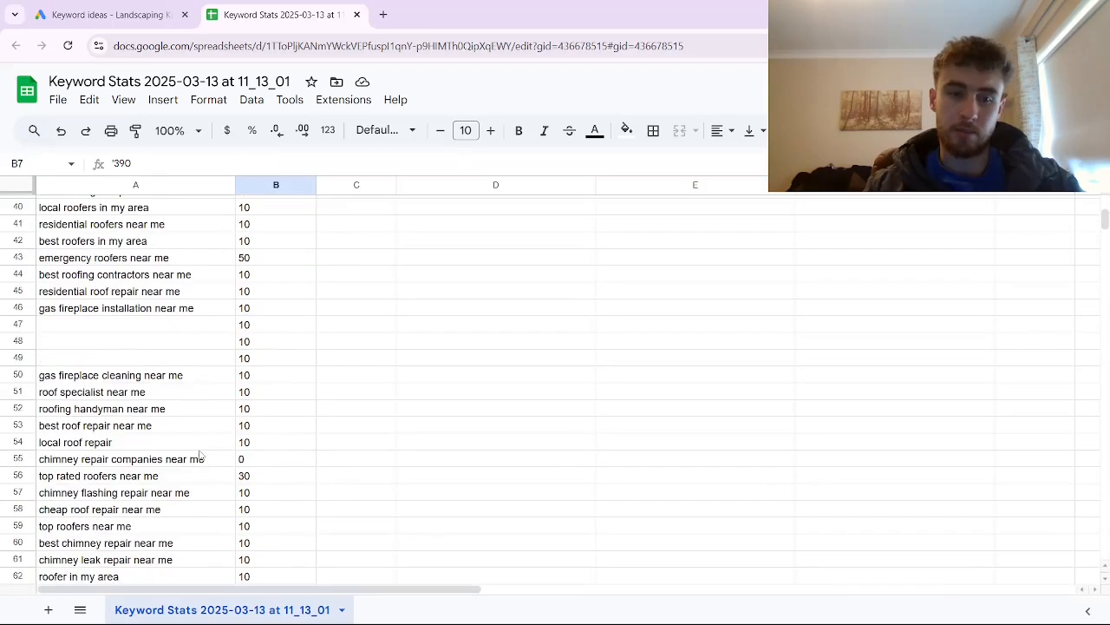
{"action": "scroll", "coordinate": [184, 379], "scroll_direction": "up", "scroll_amount": 20}
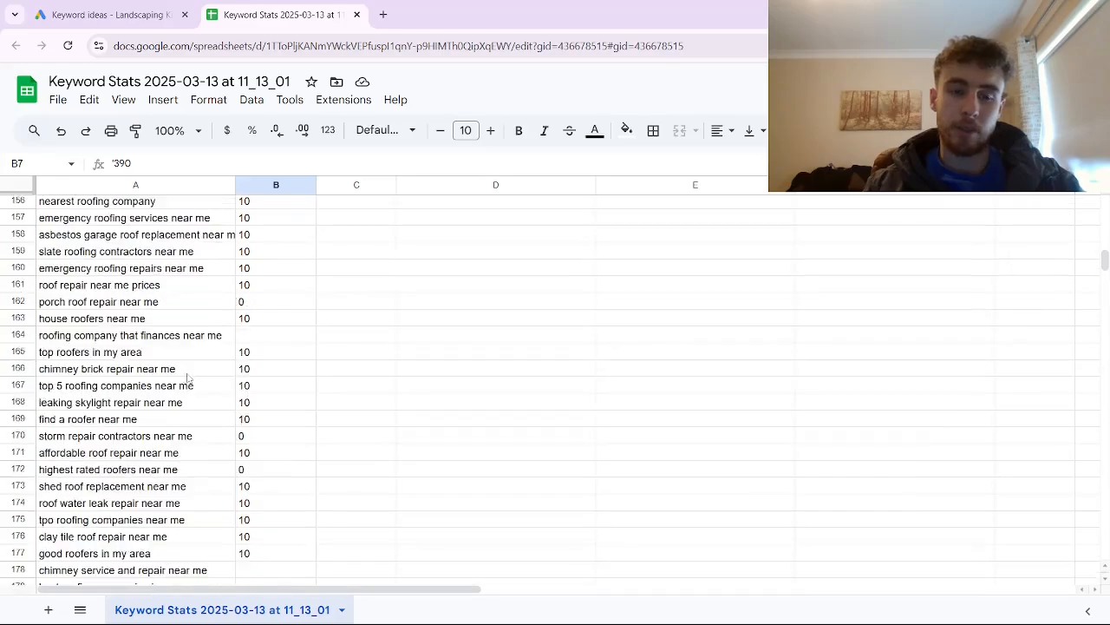
{"action": "scroll", "coordinate": [502, 412], "scroll_direction": "up", "scroll_amount": 18}
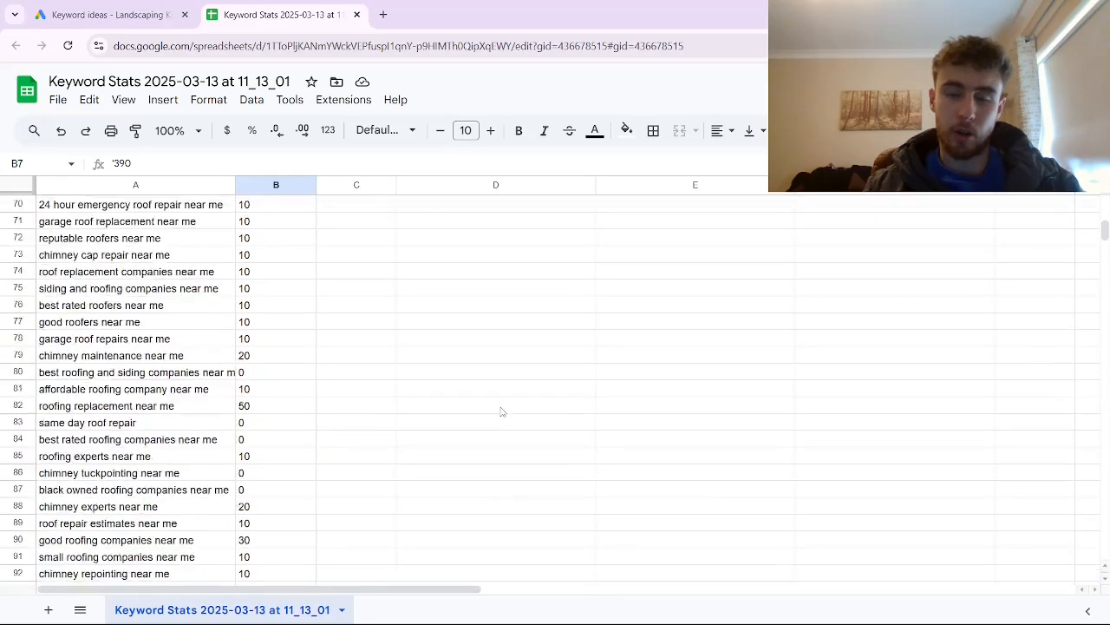
{"action": "scroll", "coordinate": [501, 411], "scroll_direction": "up", "scroll_amount": 10}
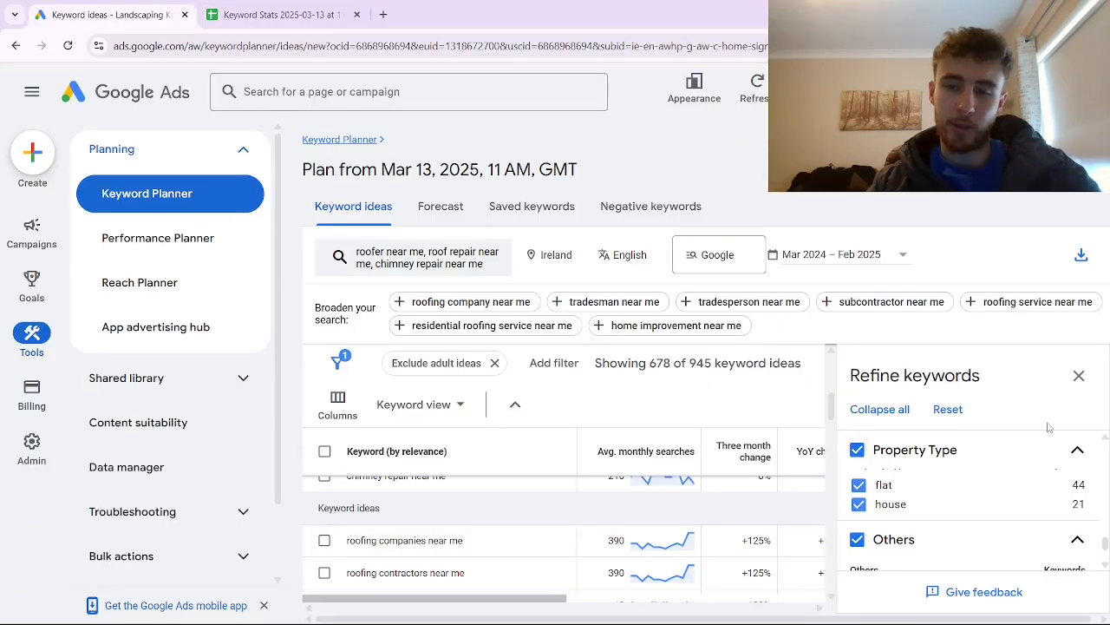
Switch to the Google Ads Keyword Planner results and examine the Property Type and Material groups in the keyword refinement filters
{"action": "left_click", "coordinate": [1106, 441]}
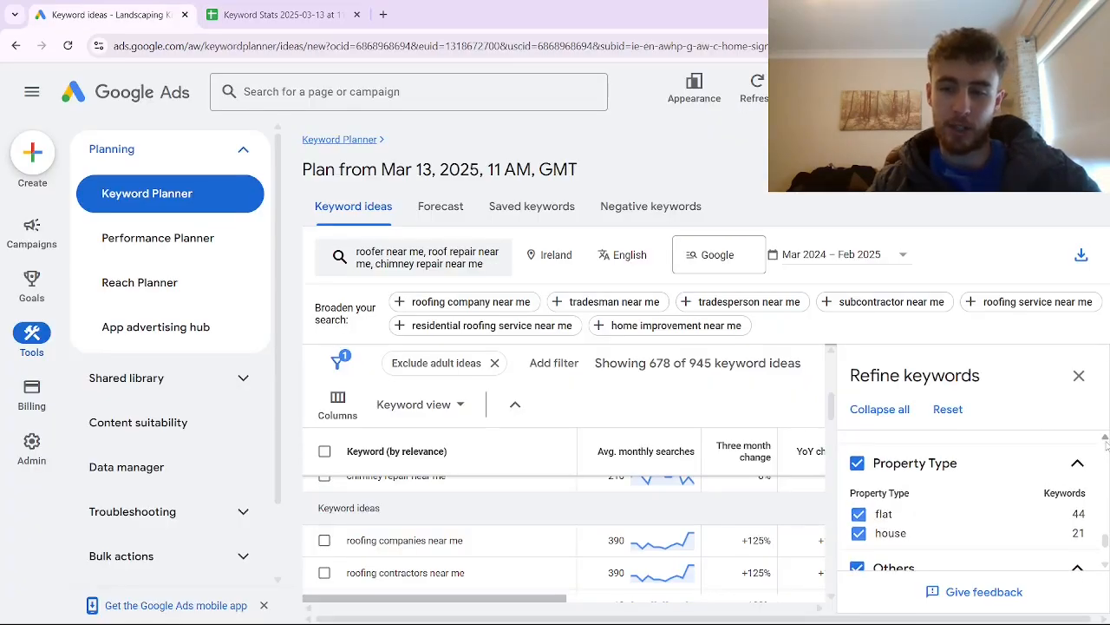
{"action": "left_click", "coordinate": [1105, 441]}
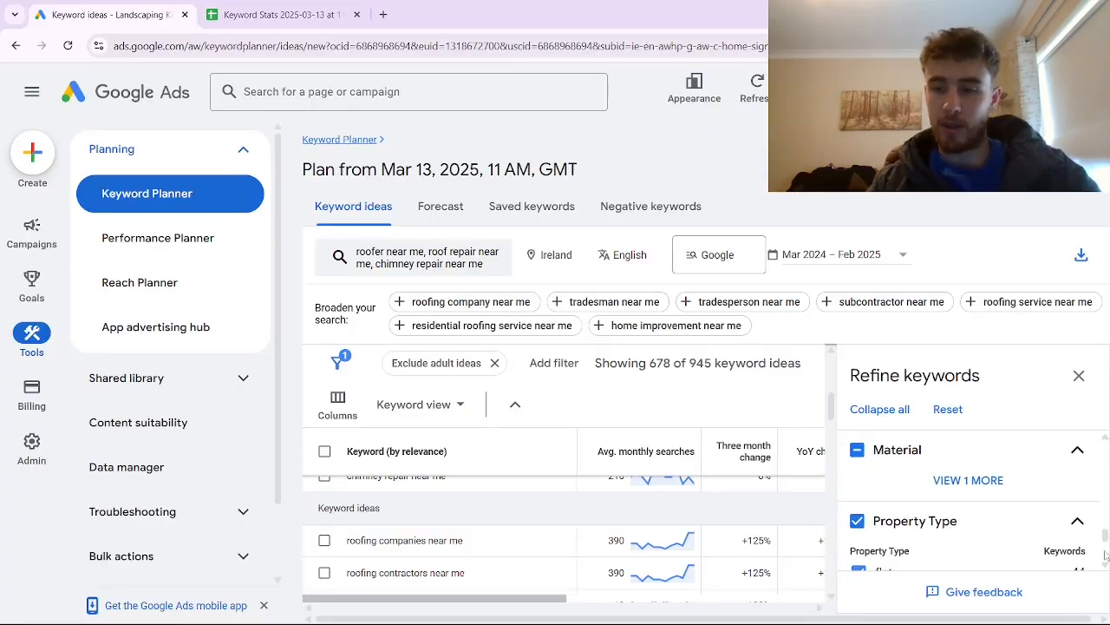
{"action": "left_click_drag", "start_coordinate": [1105, 537], "coordinate": [1105, 525]}
{"action": "scroll", "coordinate": [947, 503], "scroll_direction": "up", "scroll_amount": 3}
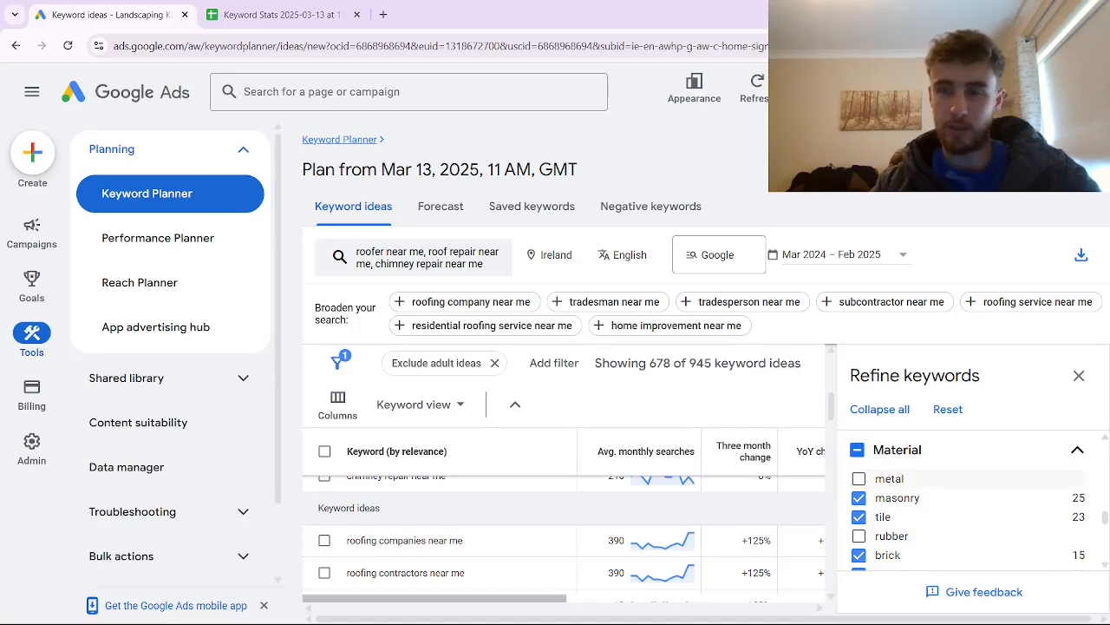
Switch to the "Negatives to add in advance" Google Docs document and examine its first entries, highlighting "how to" and "how much"
{"action": "left_click", "coordinate": [468, 611]}
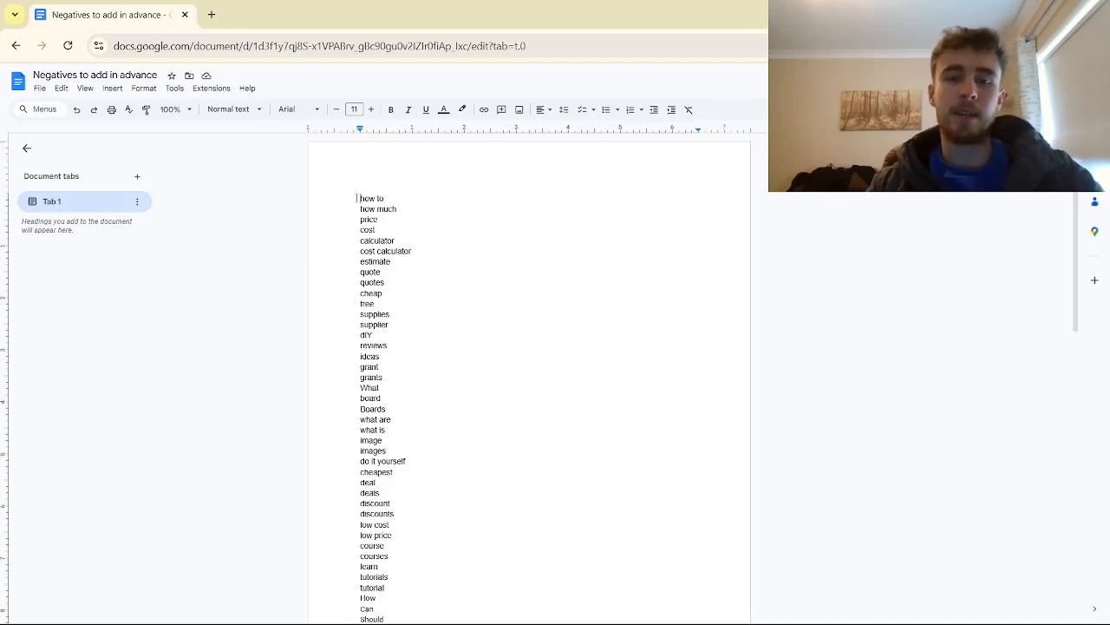
{"action": "left_click_drag", "start_coordinate": [362, 196], "coordinate": [387, 198]}
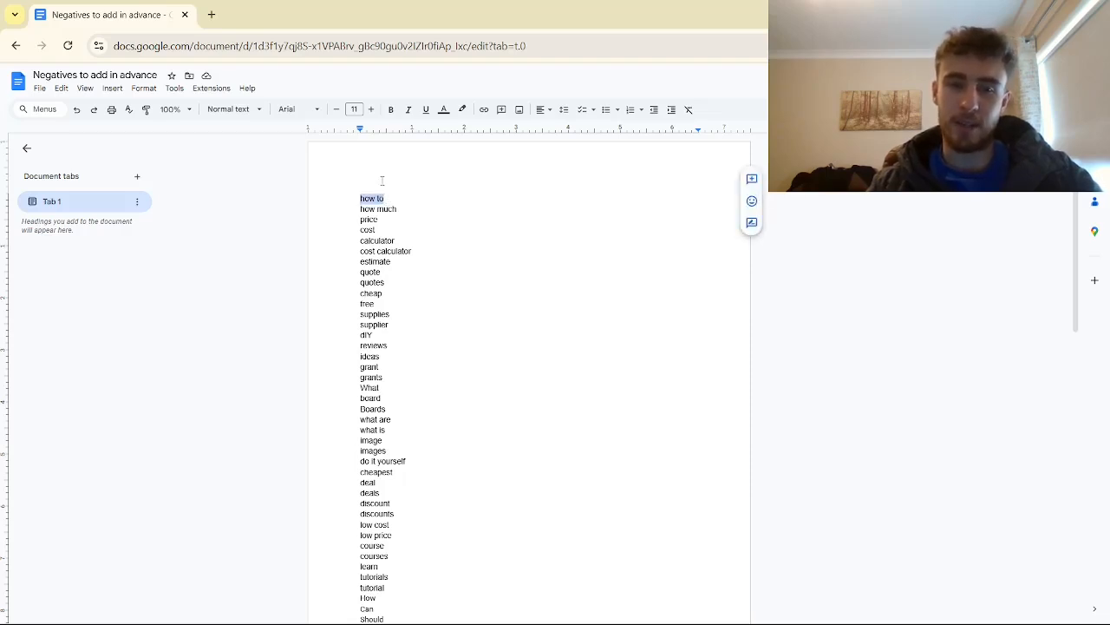
{"action": "left_click", "coordinate": [379, 198]}
{"action": "mouse_move", "coordinate": [365, 199]}
{"action": "left_mouse_down"}
{"action": "mouse_move", "coordinate": [394, 204]}
{"action": "mouse_move", "coordinate": [359, 209]}
{"action": "left_mouse_up"}
{"action": "left_click", "coordinate": [360, 199]}
{"action": "left_click", "coordinate": [393, 202]}
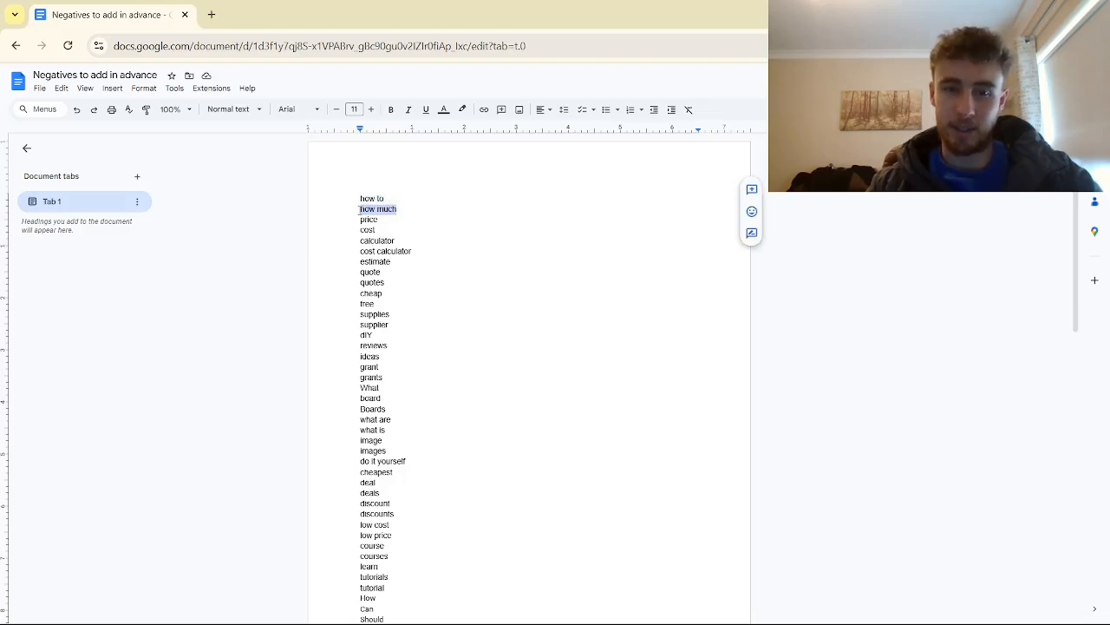